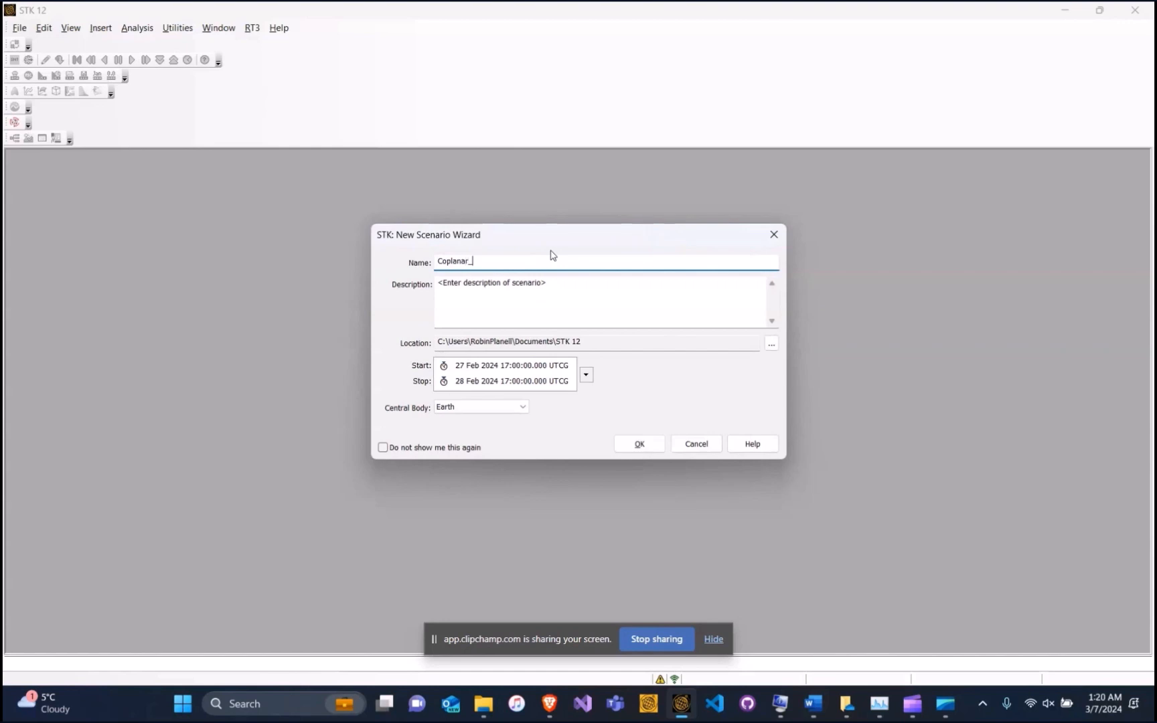
Name the new scenario Coplanar_RPO and create it
type("RPO")
left_click(637, 442)
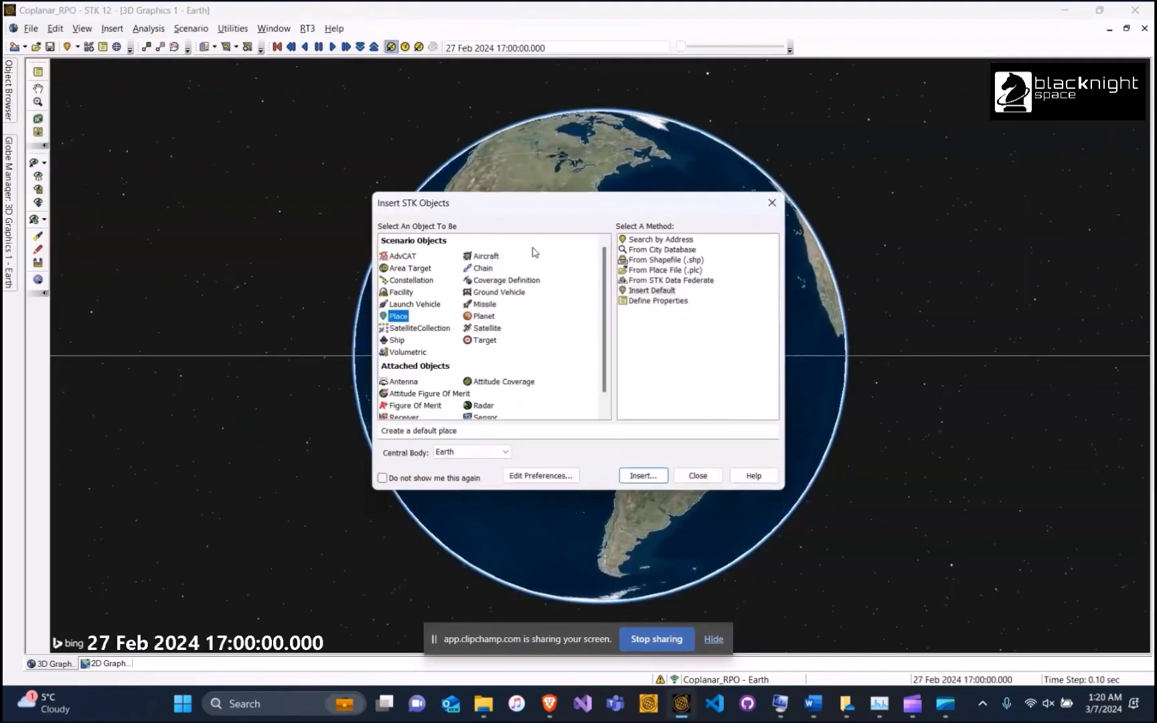
Insert two default satellites, Satellite1 and Satellite2, into the scenario and close the insert dialog
left_click(487, 330)
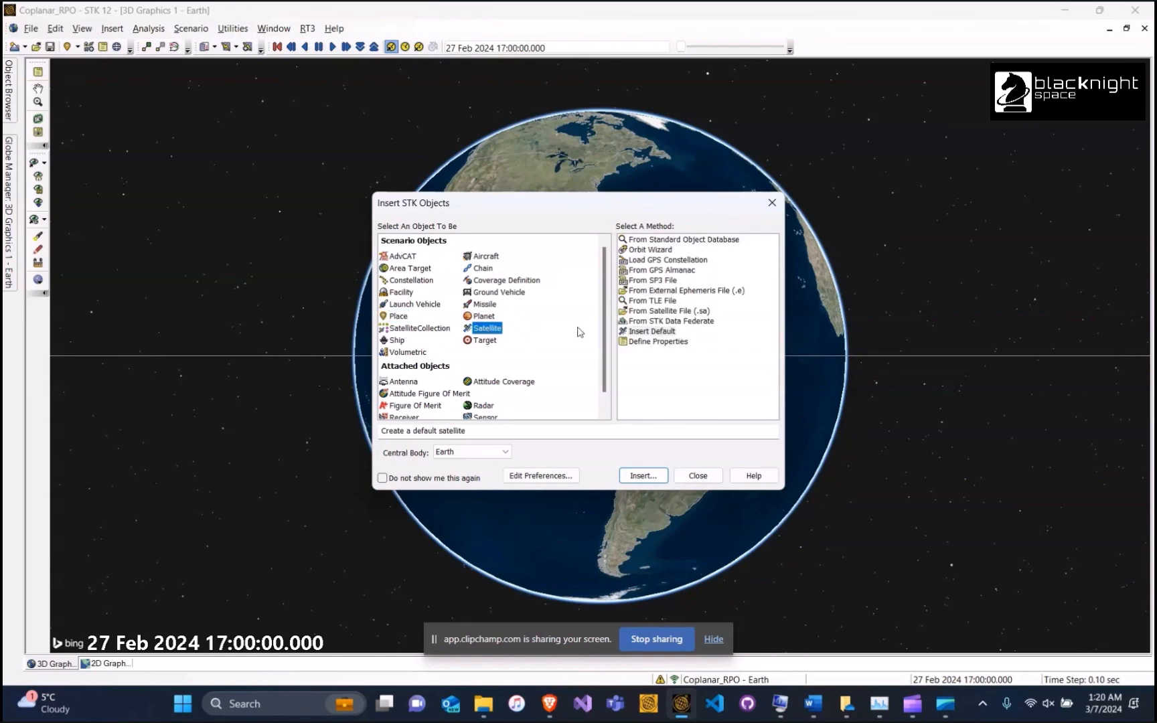
left_click(651, 333)
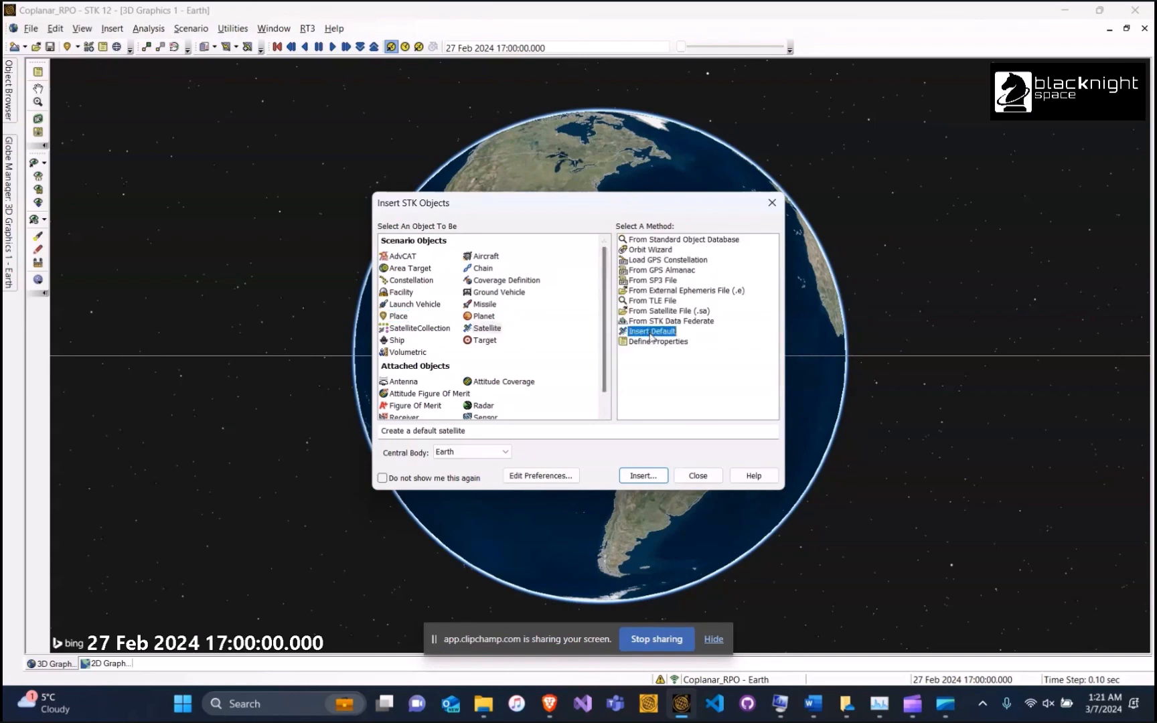
left_click(647, 480)
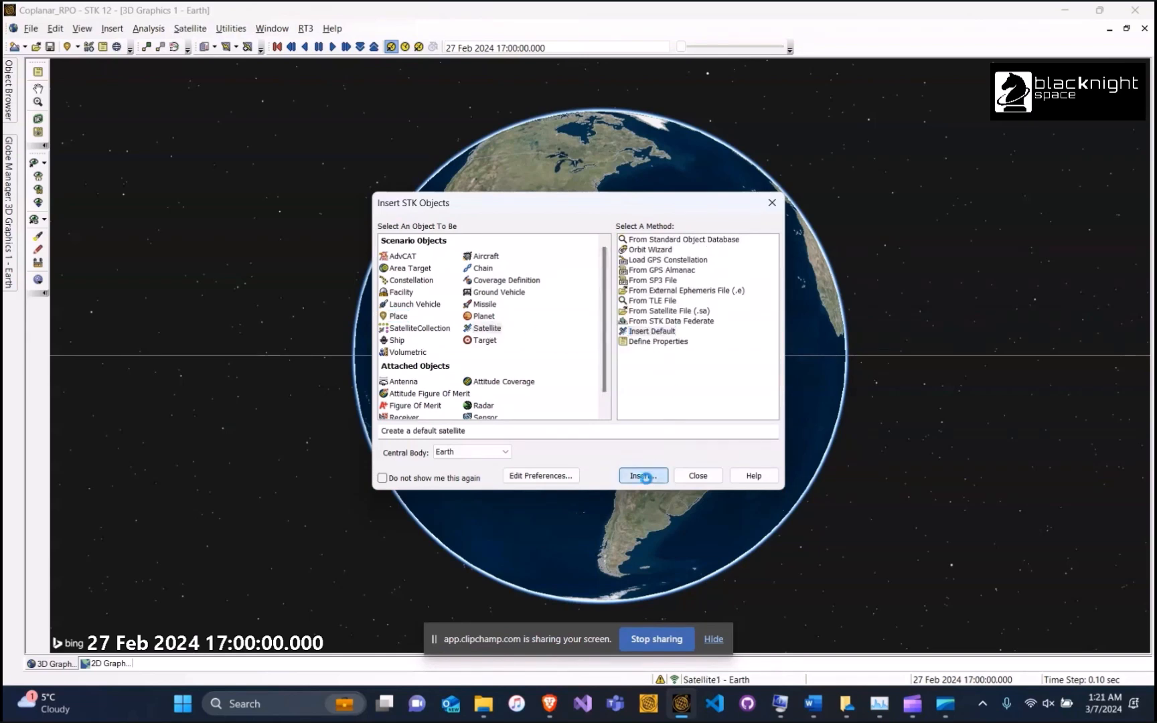
left_click(643, 476)
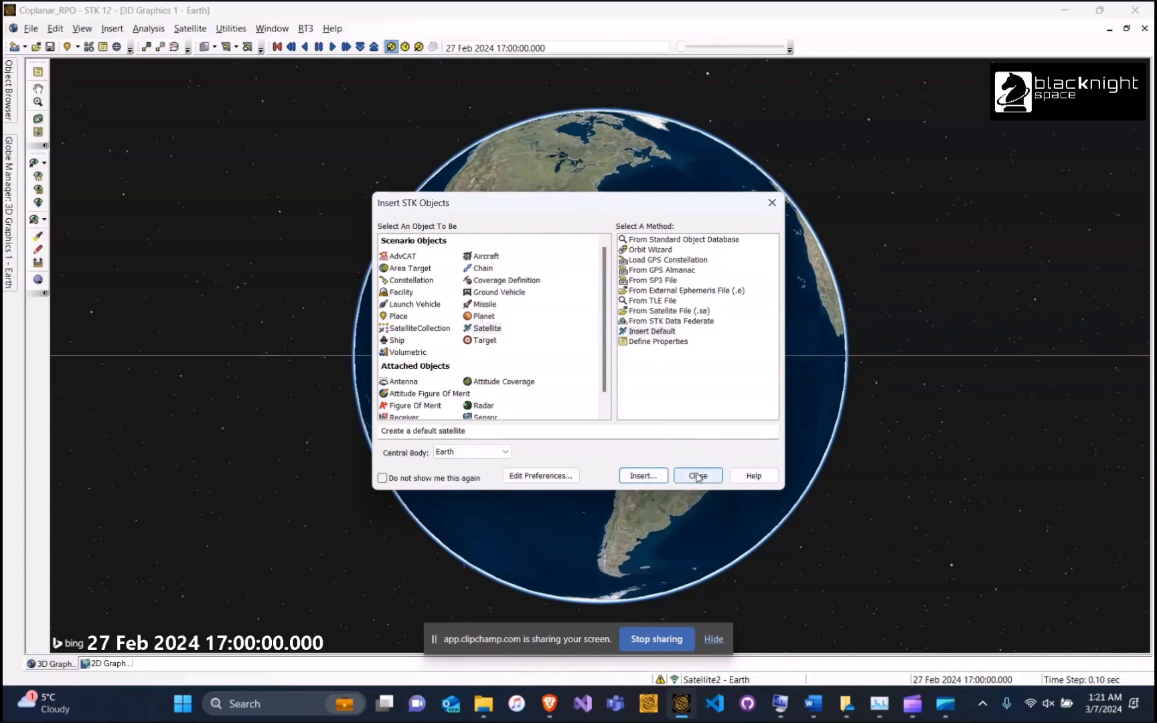
left_click(698, 476)
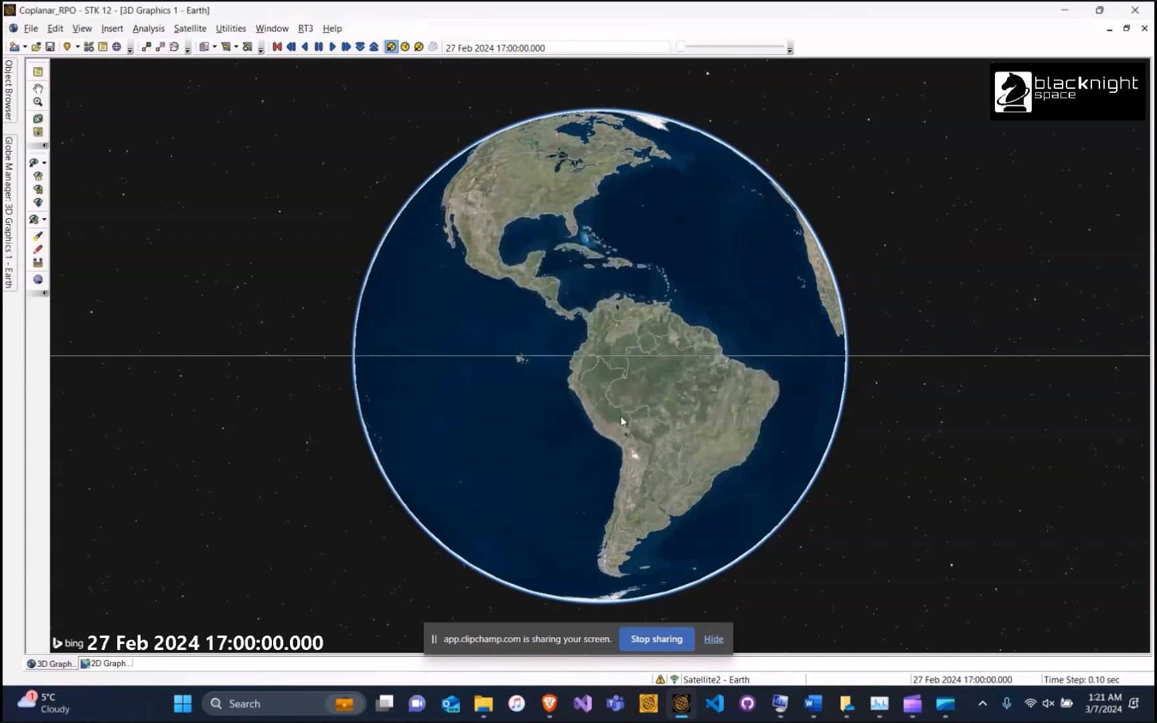
left_click(114, 29)
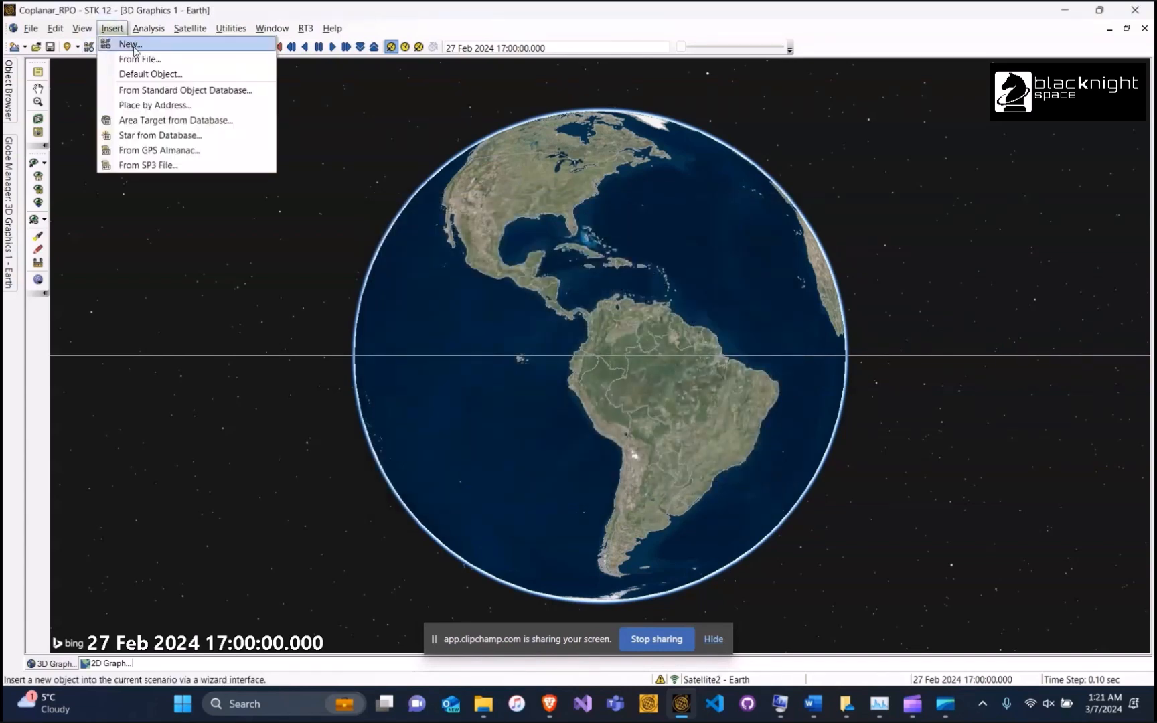
left_click(117, 30)
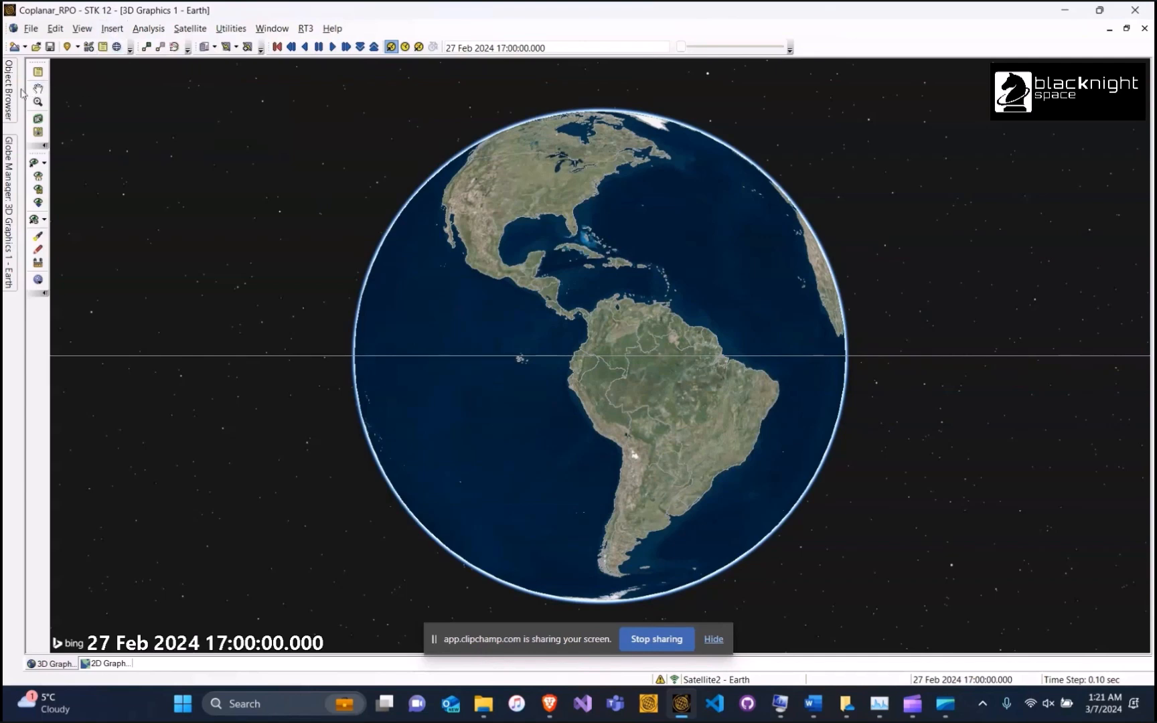
mouse_move(14, 88)
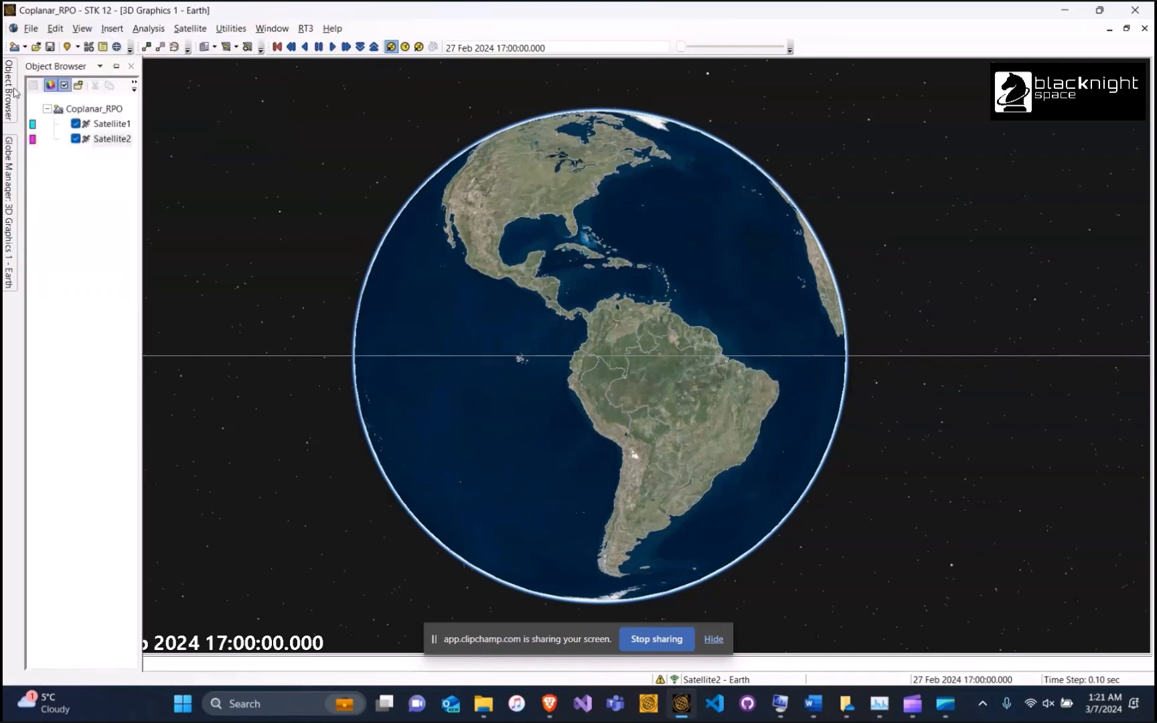
Rename Satellite1 to Target and Satellite2 to Interceptor, then open Target's properties
right_click(103, 126)
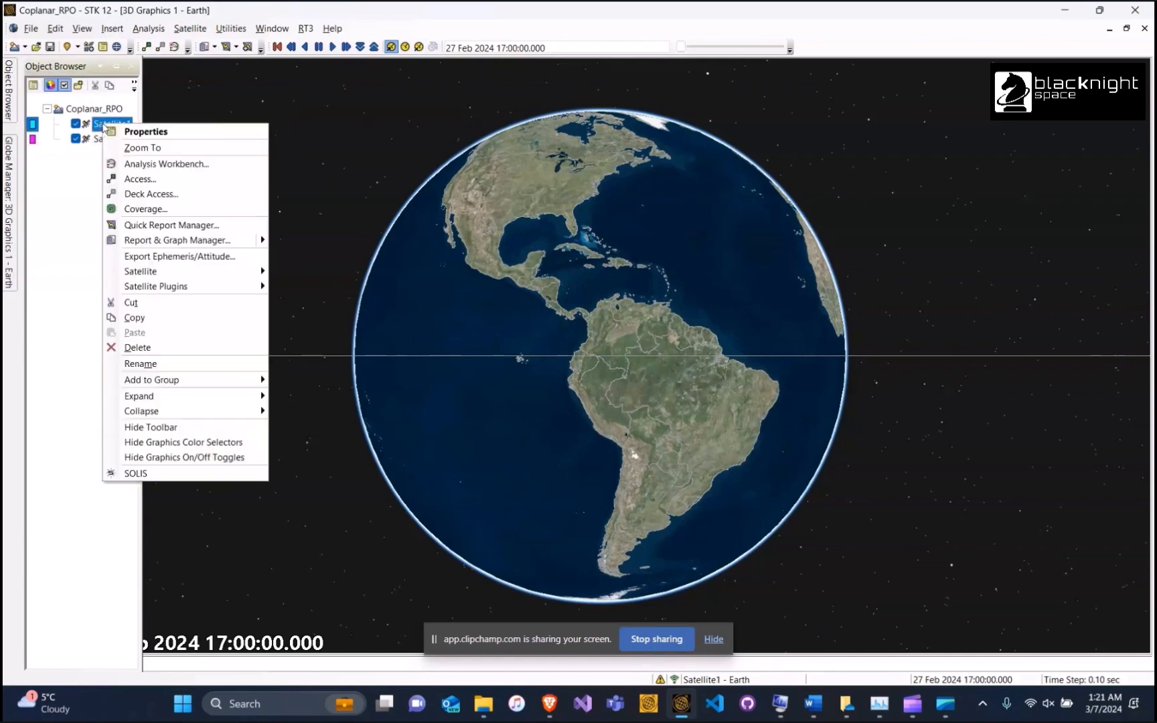
left_click(161, 373)
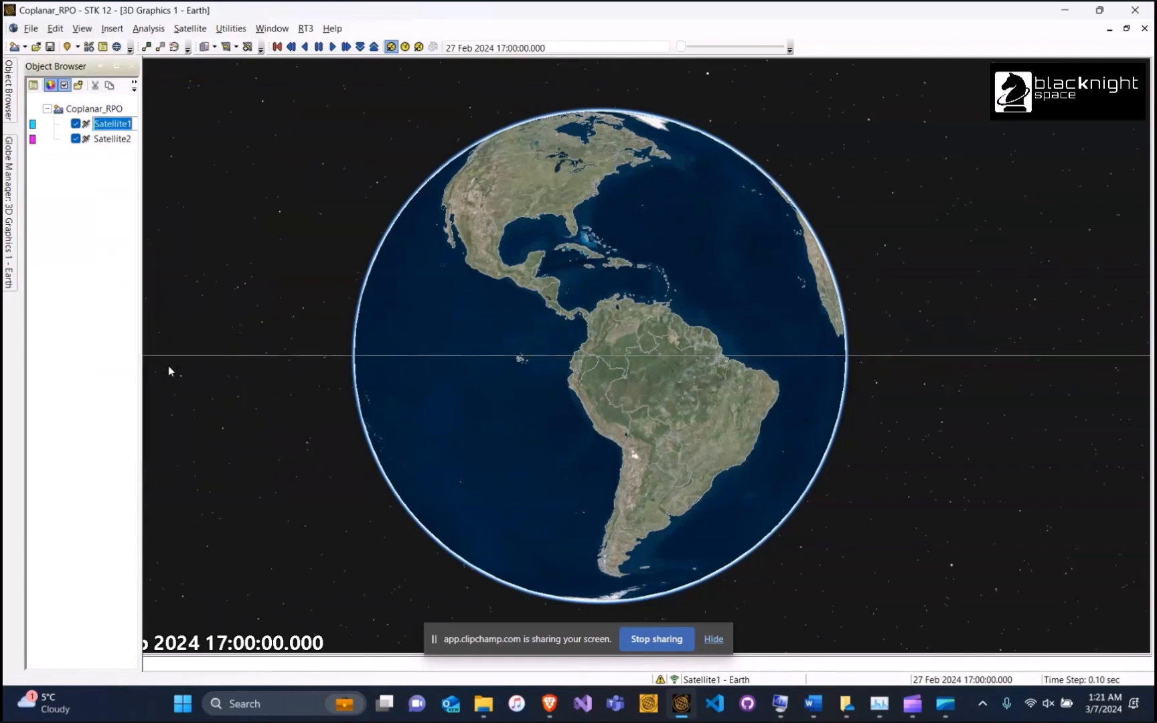
type("Target")
key("Return")
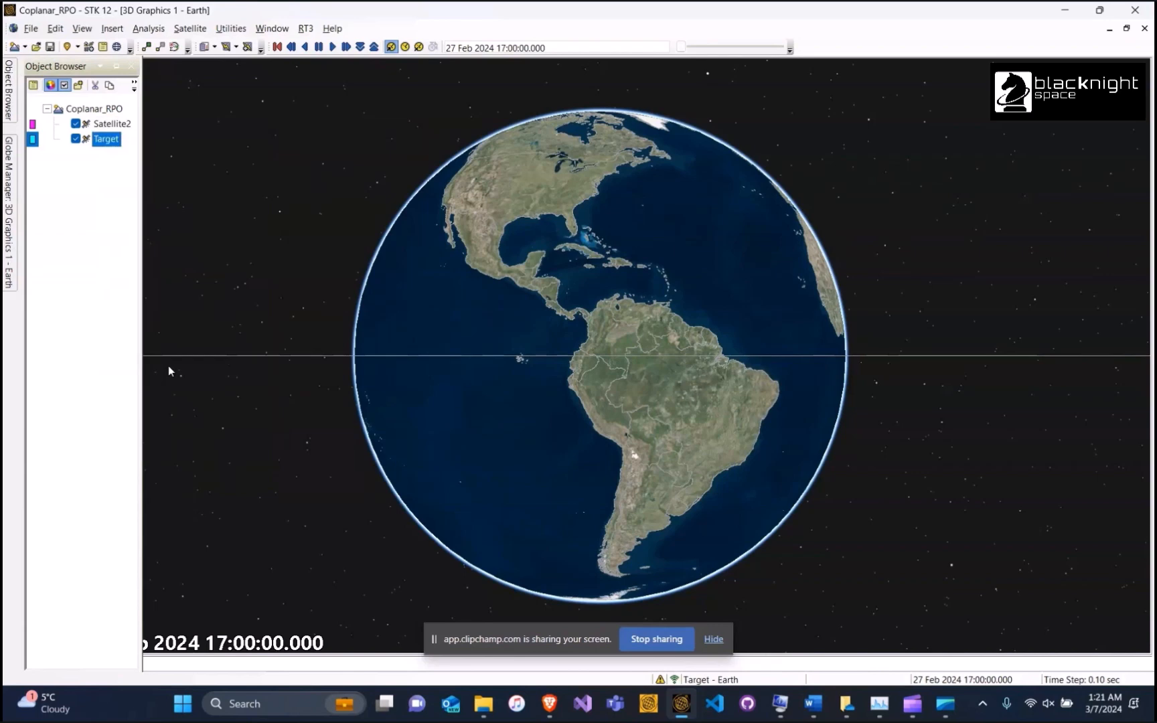
right_click(95, 126)
left_click(164, 371)
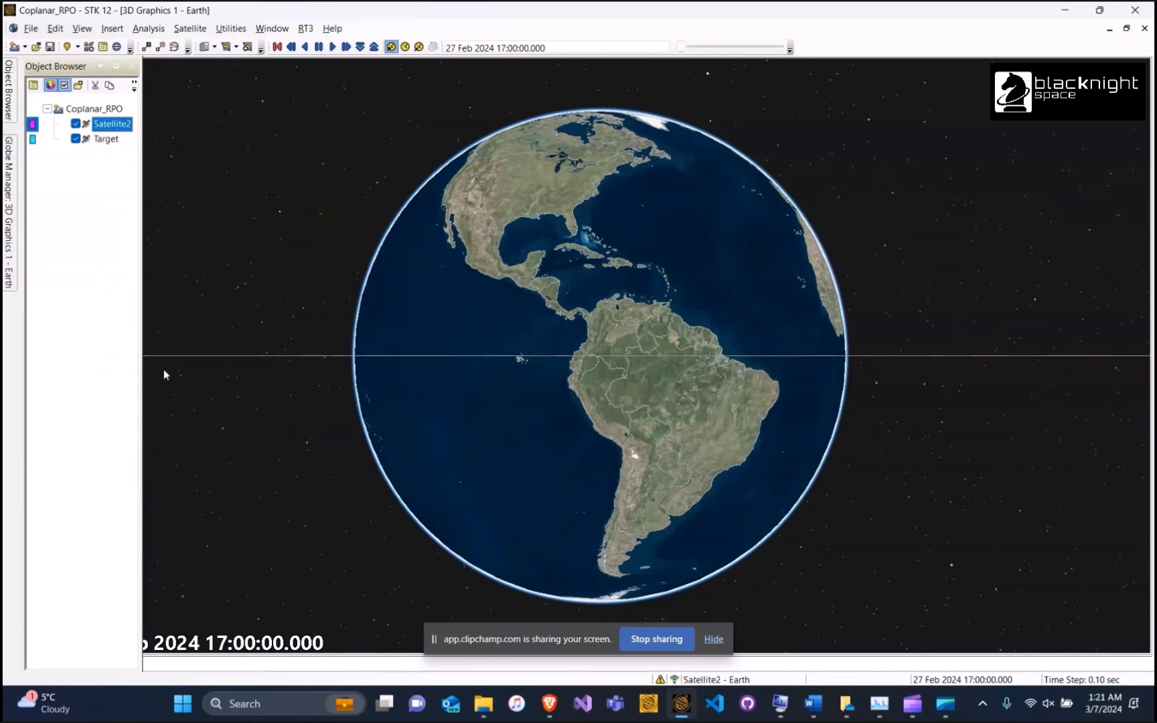
type("Interceptor")
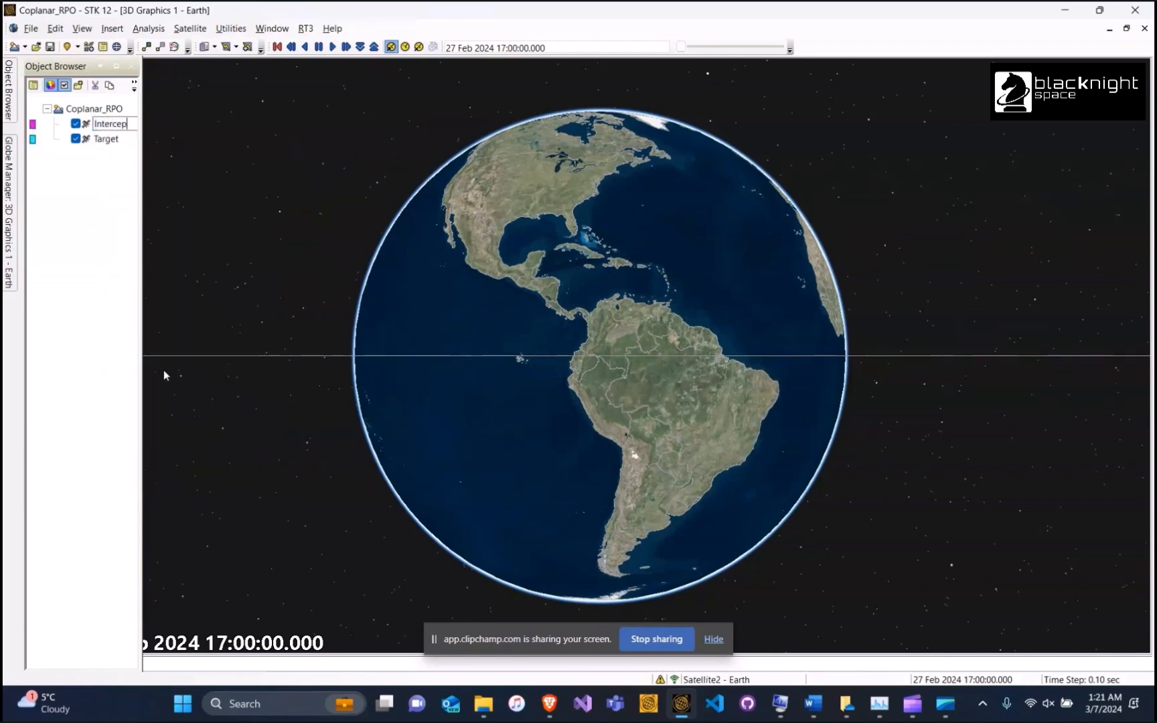
key("Return")
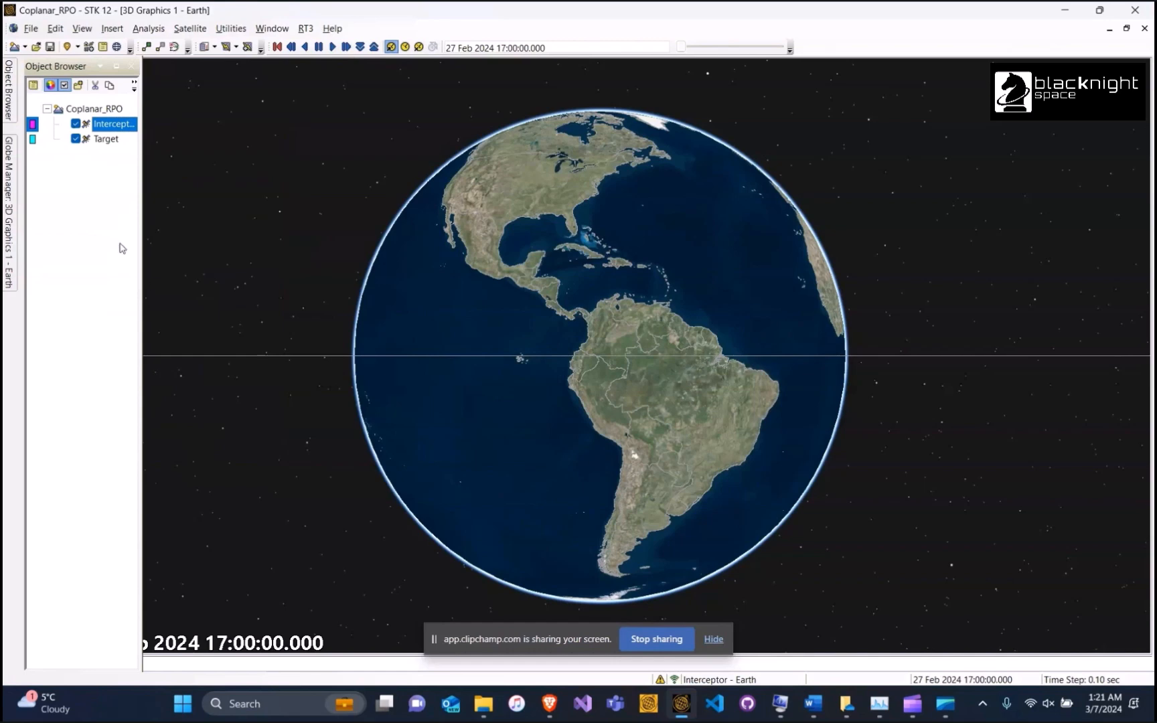
double_click(106, 139)
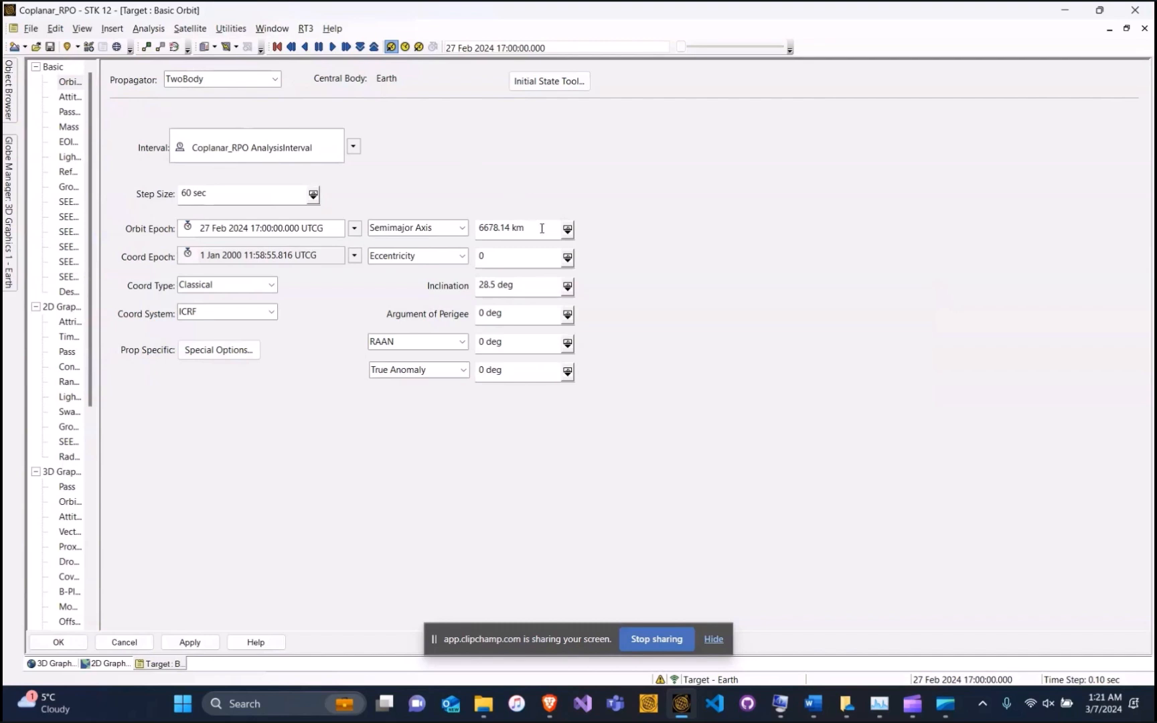
Set Target's orbit to 15000 km semimajor axis, 0 deg inclination and 30 deg true anomaly
left_click_drag(542, 228, 476, 229)
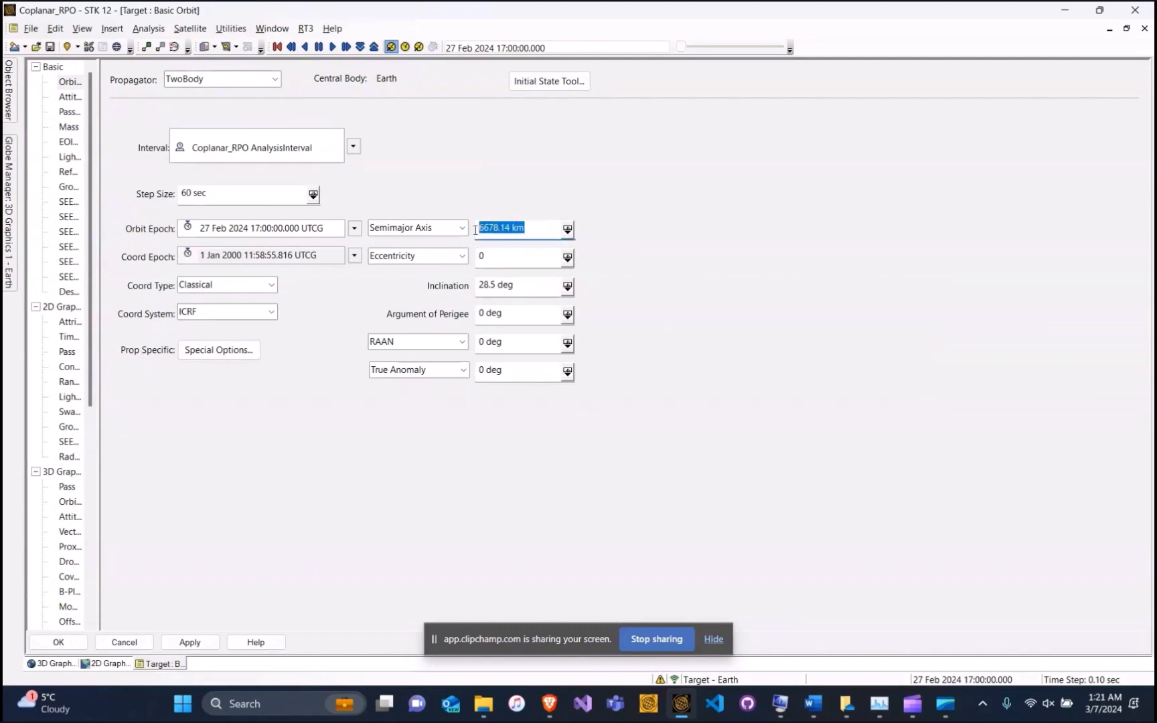
type("15000")
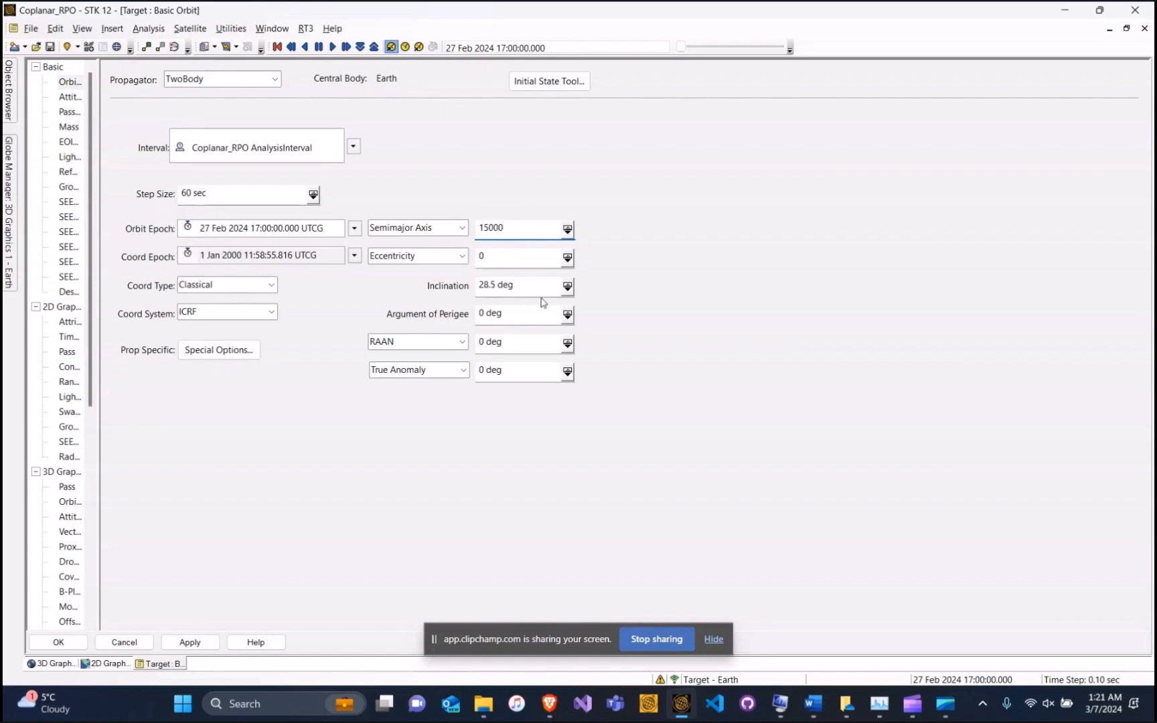
left_click_drag(541, 289, 480, 286)
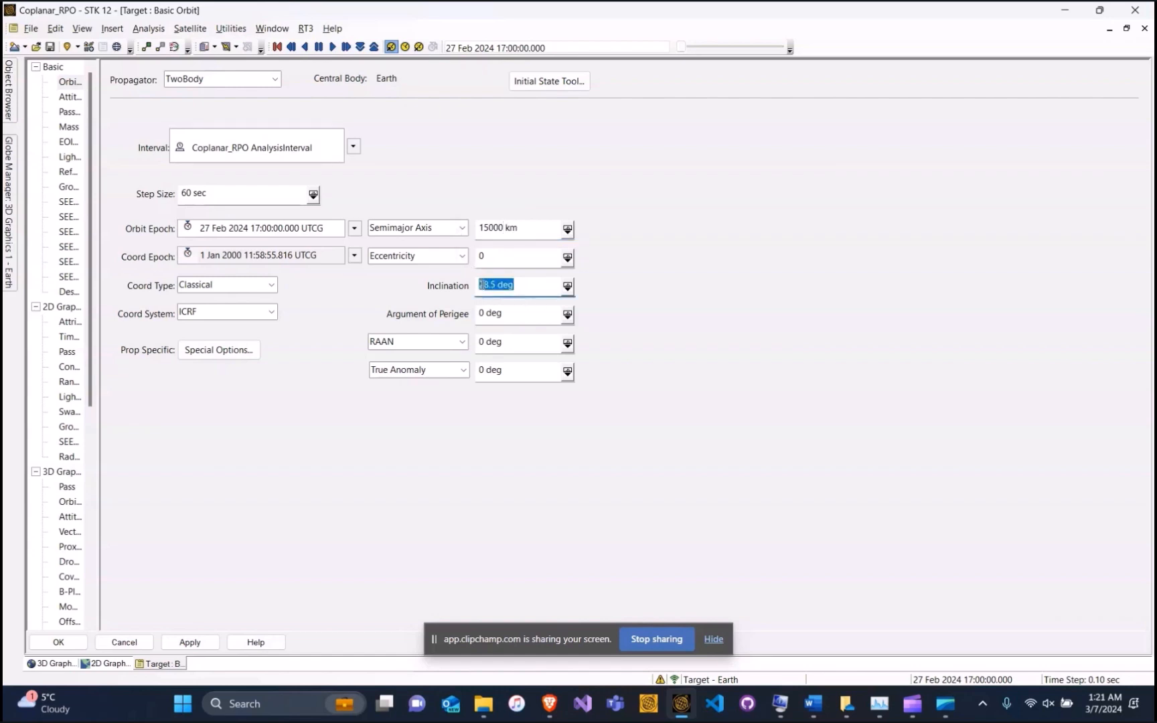
type("0")
left_click(480, 370)
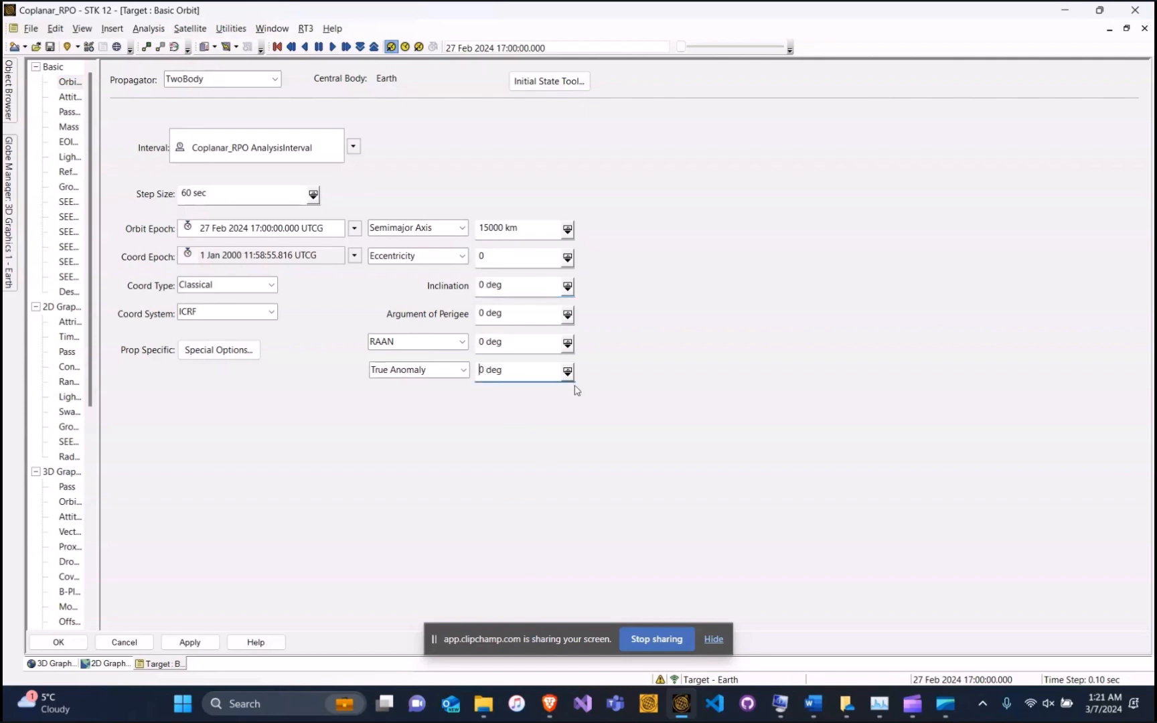
type("3")
Raise all of Target's 3D model detail thresholds to 1e+12 km and apply
left_click_drag(90, 278, 88, 372)
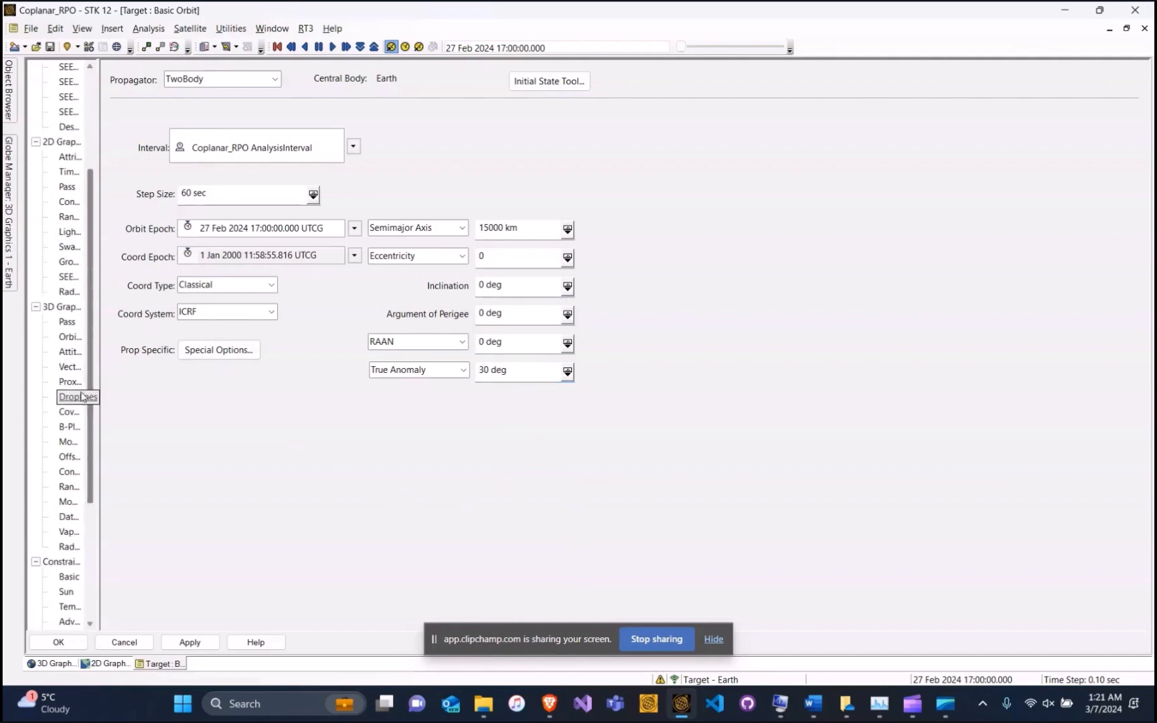
left_click(68, 443)
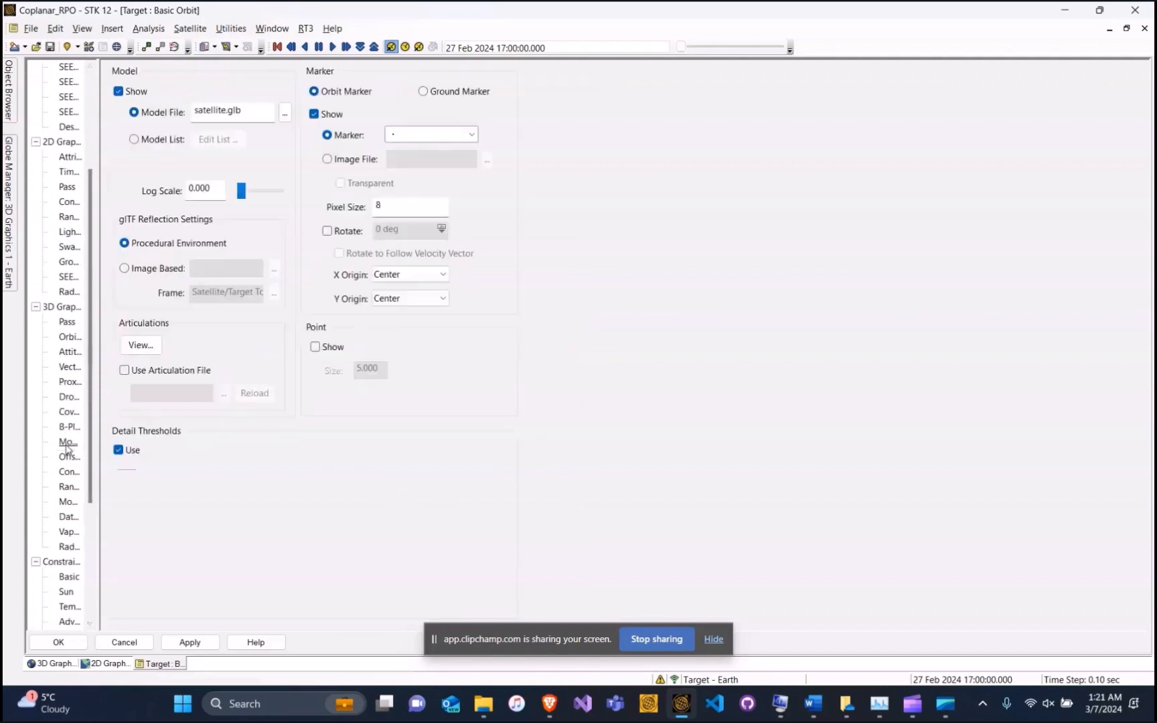
left_click_drag(328, 496, 422, 497)
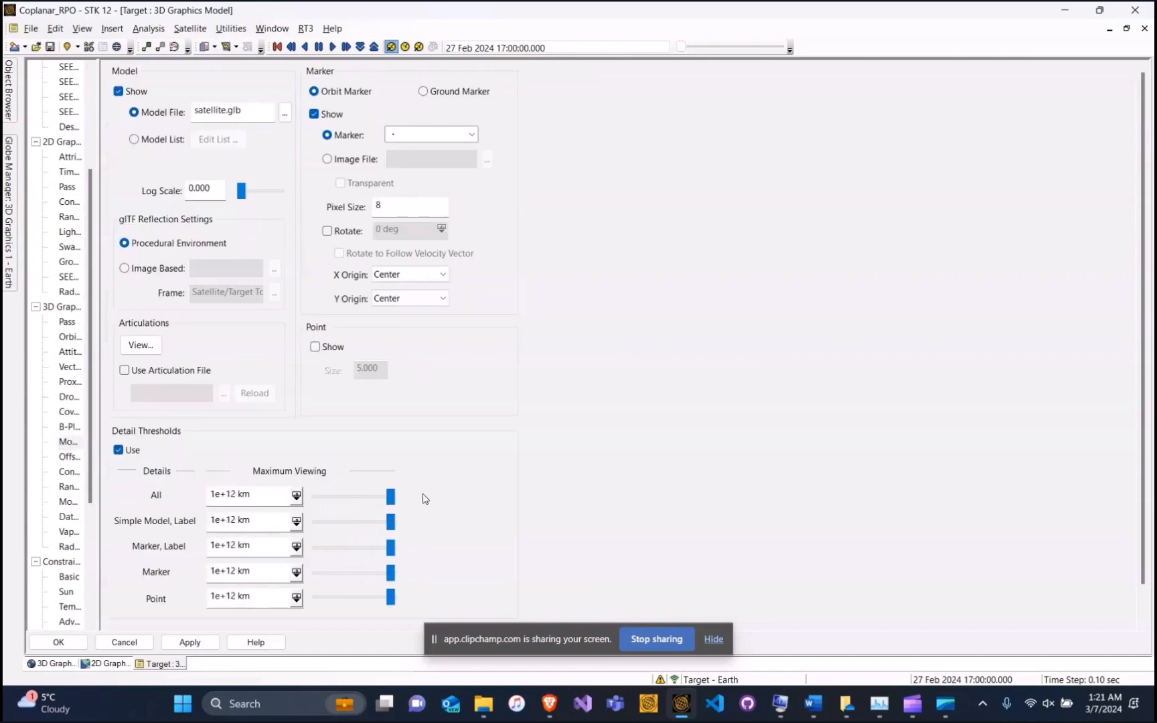
left_click(58, 642)
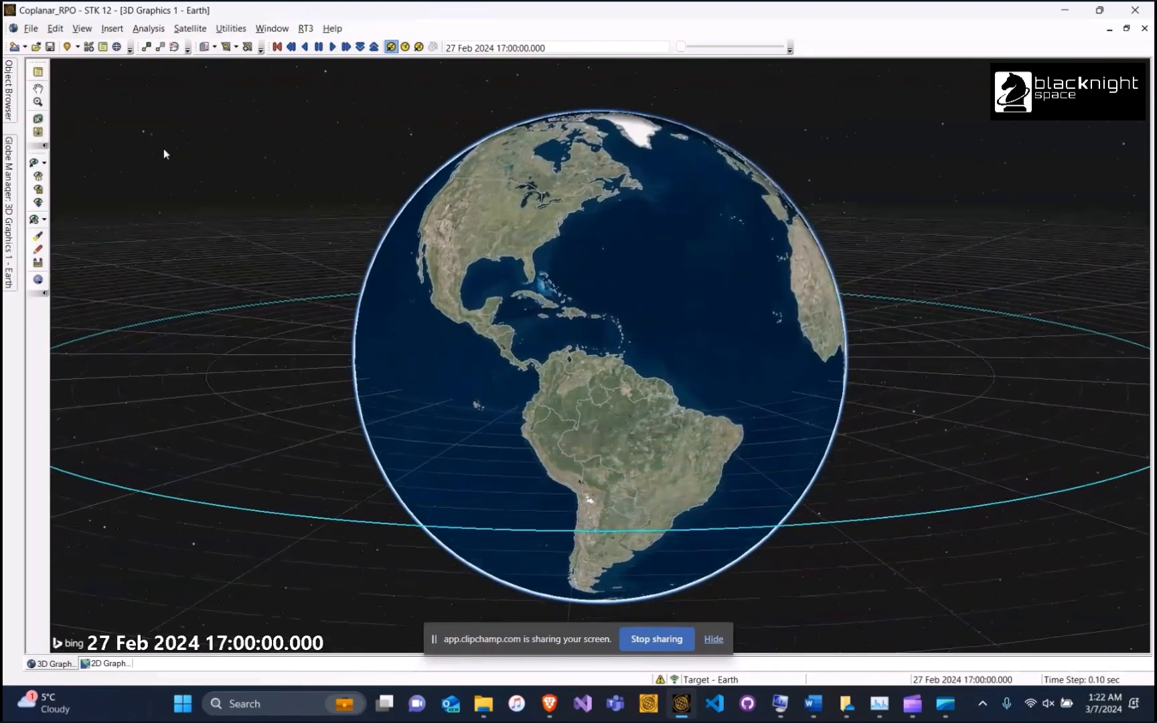
Switch the Interceptor satellite's propagator to Astrogator
left_click(9, 94)
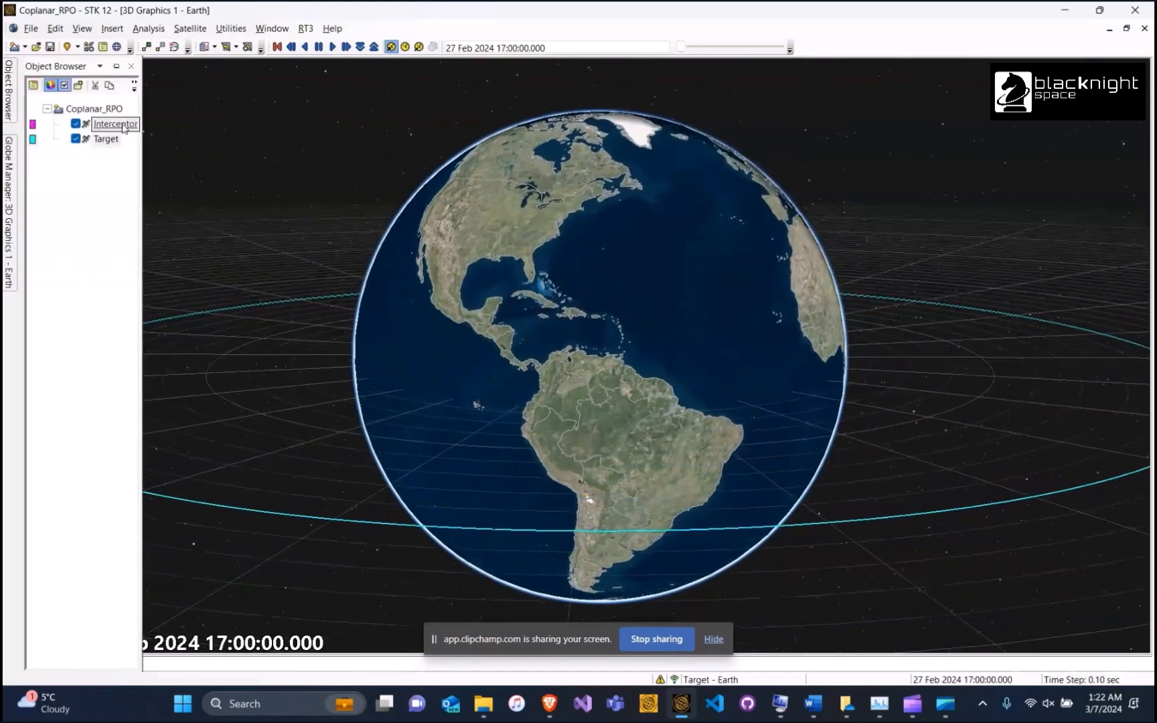
double_click(115, 124)
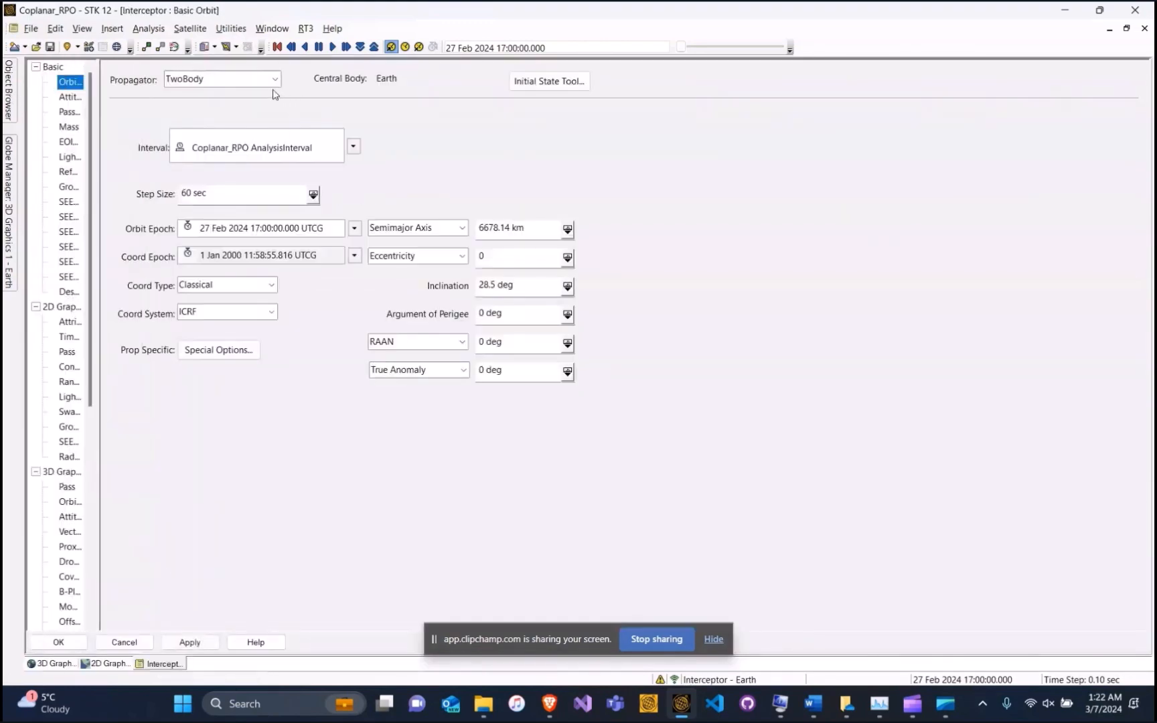
left_click(274, 81)
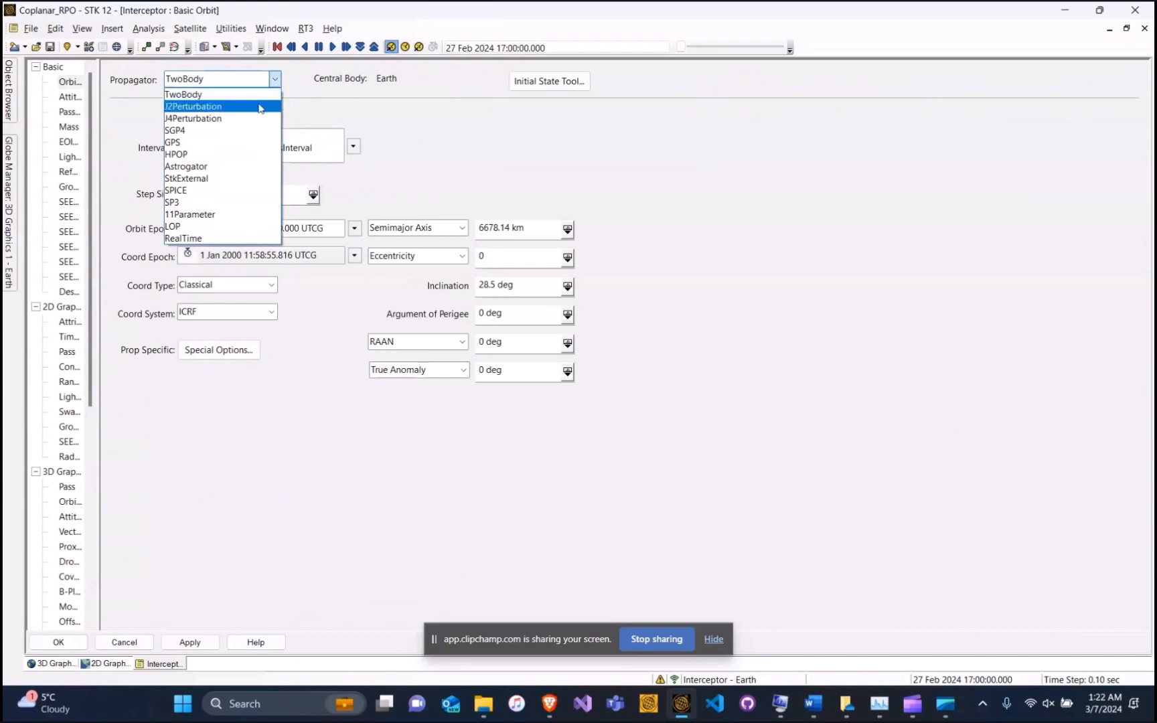
left_click(229, 167)
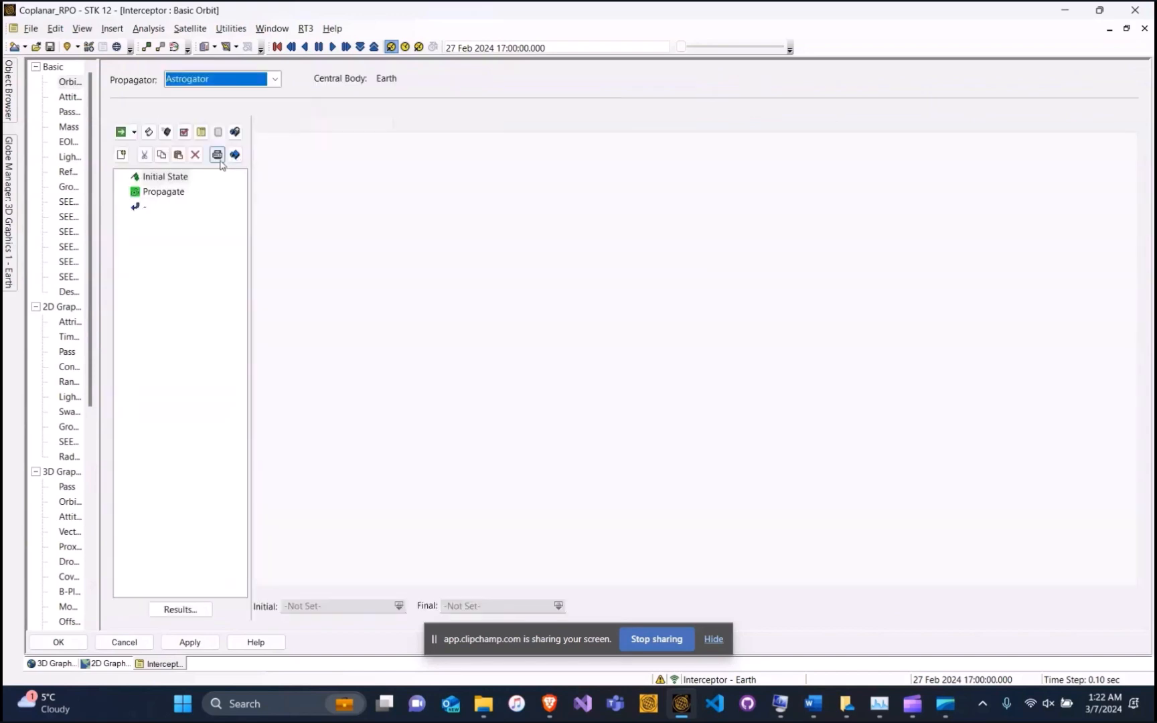
Make the Interceptor's initial state Keplerian with 15000 km semi-major axis and 0 inclination
left_click(161, 177)
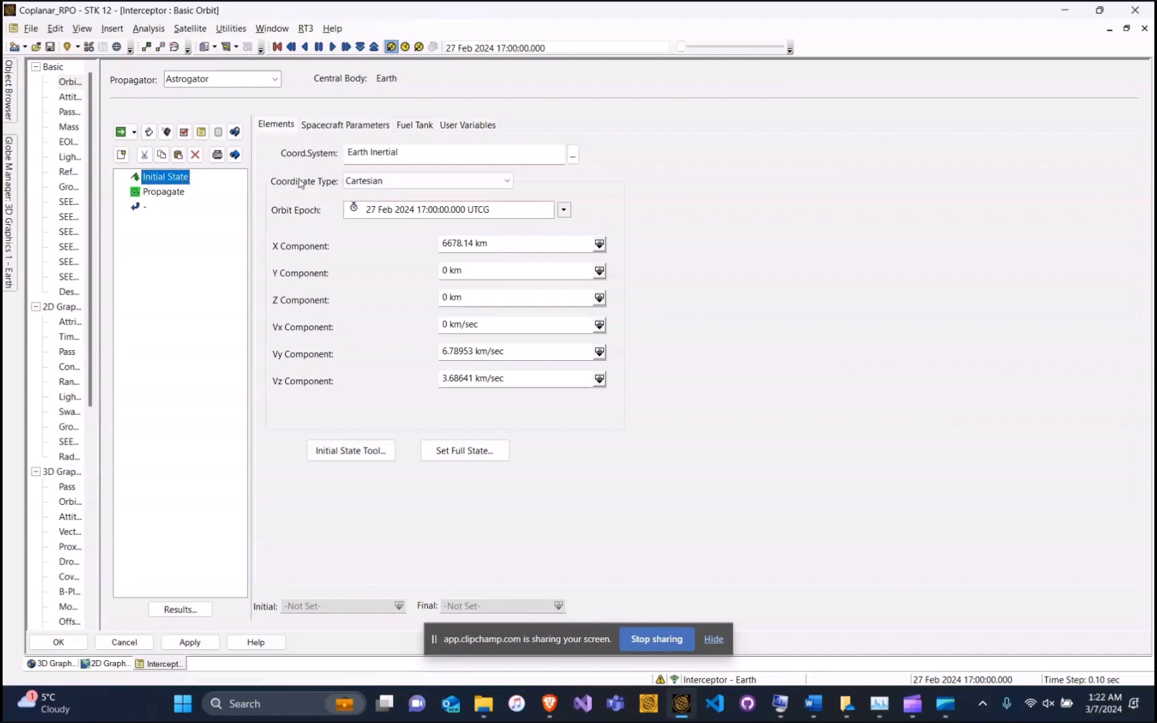
left_click(378, 186)
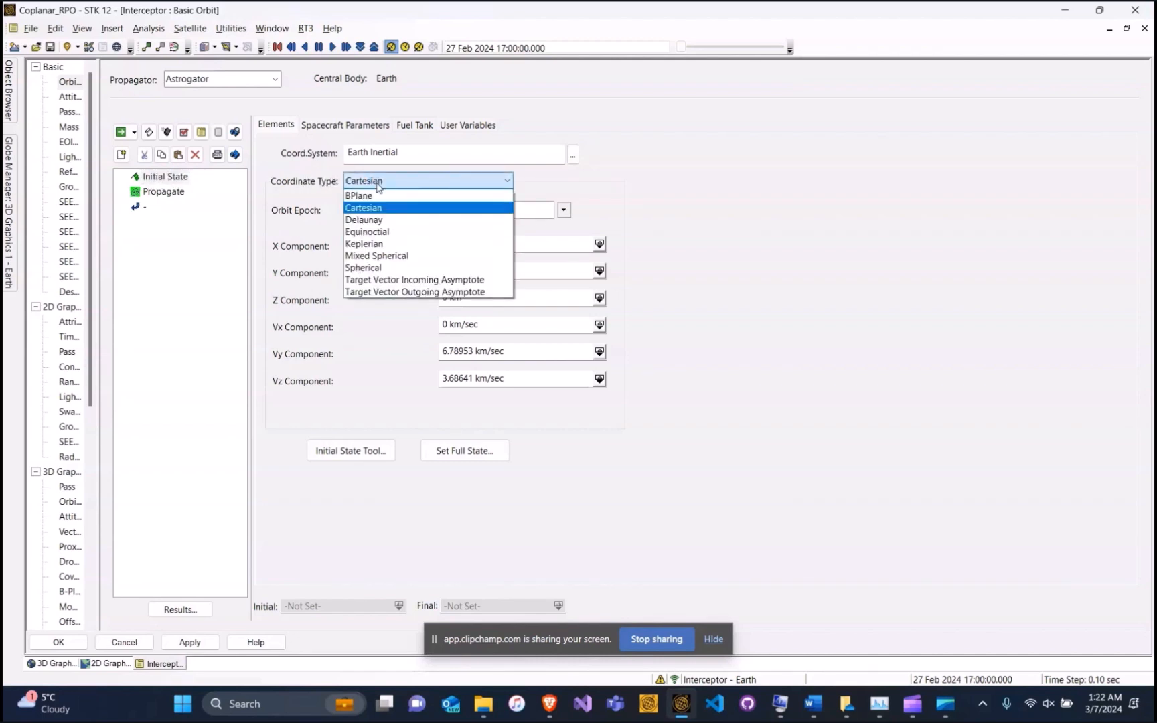
left_click(377, 244)
left_click_drag(501, 271, 364, 272)
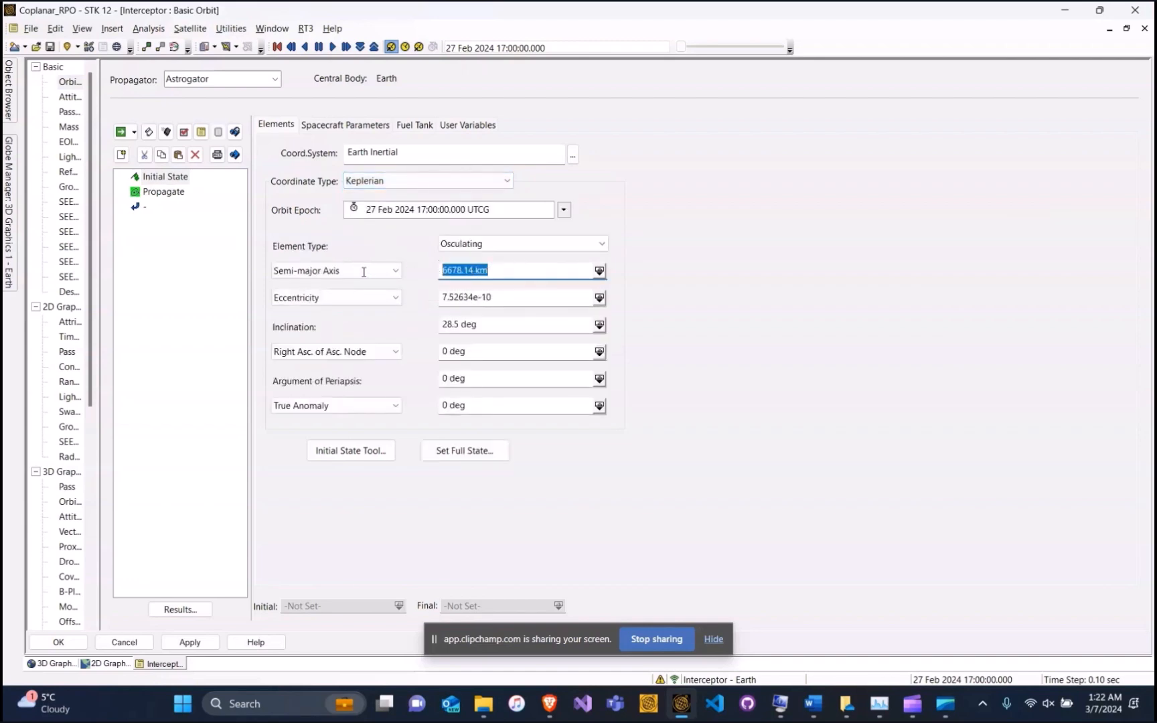
type("15000")
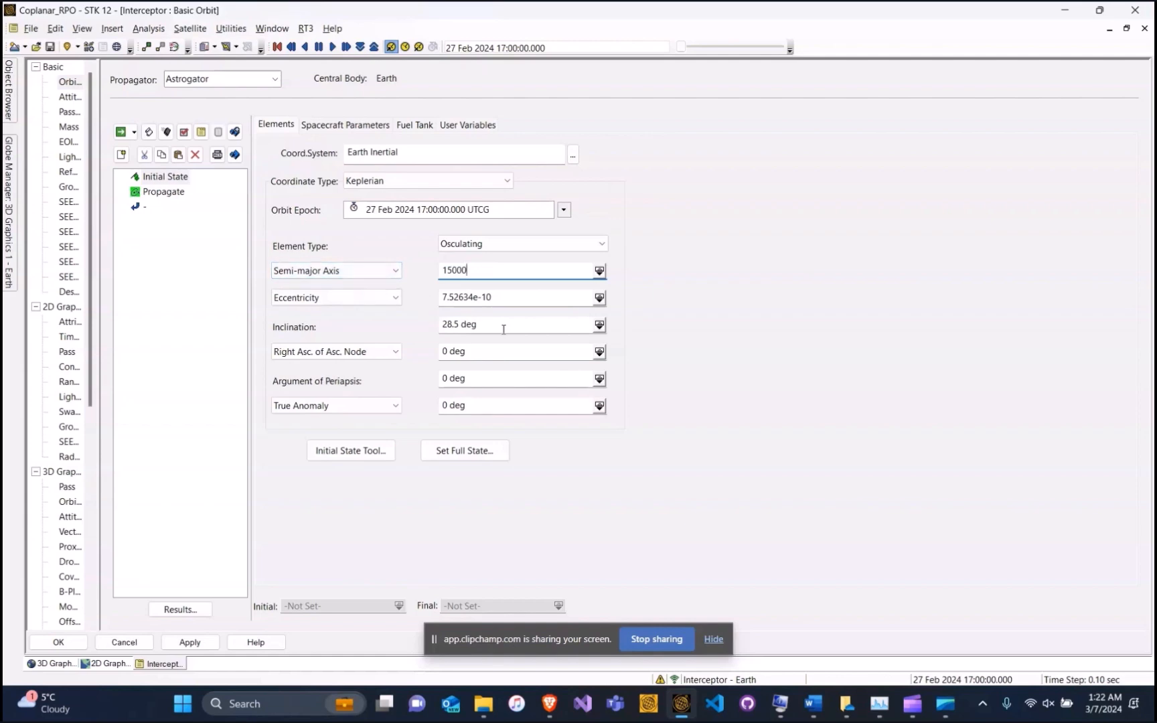
left_click_drag(506, 328, 379, 331)
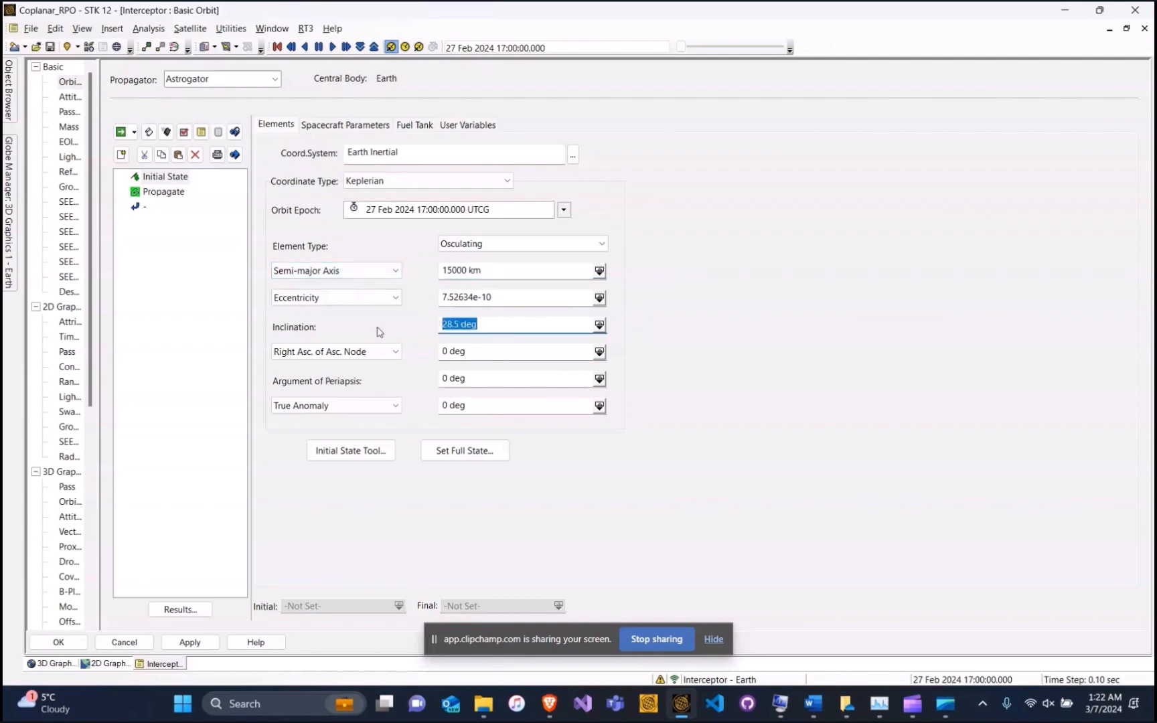
type("0")
left_click(162, 192)
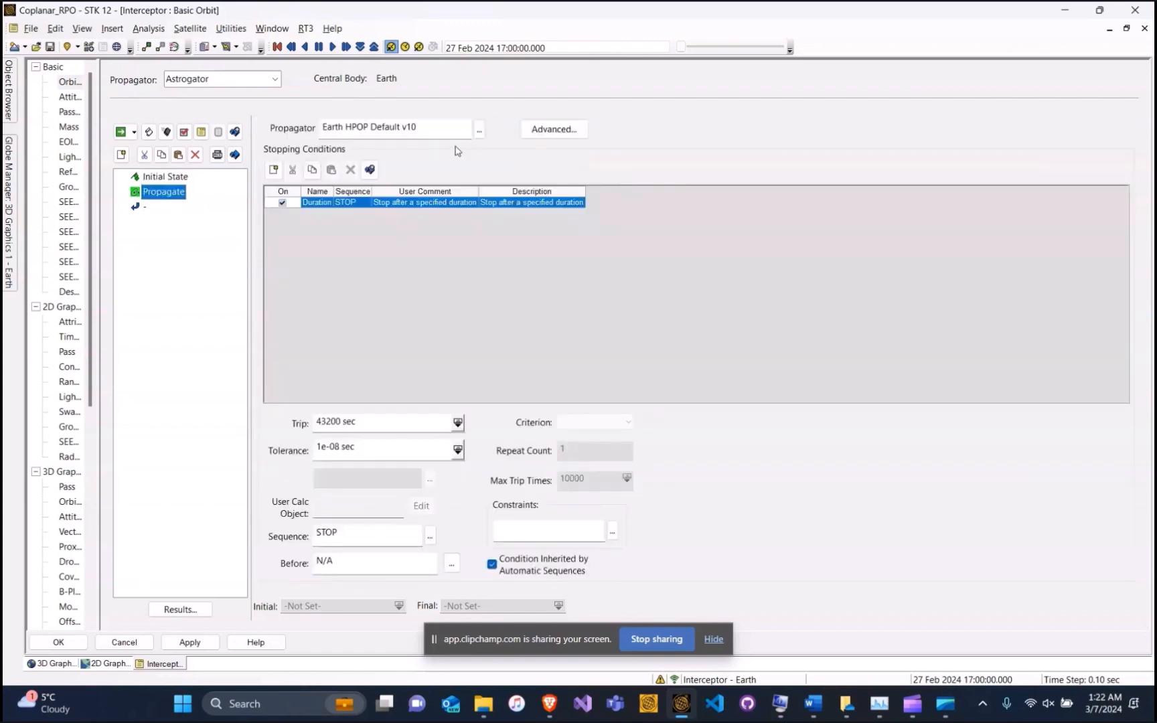
Make the Propagate step use Earth Point Mass with a 2 hr trip duration
left_click(478, 131)
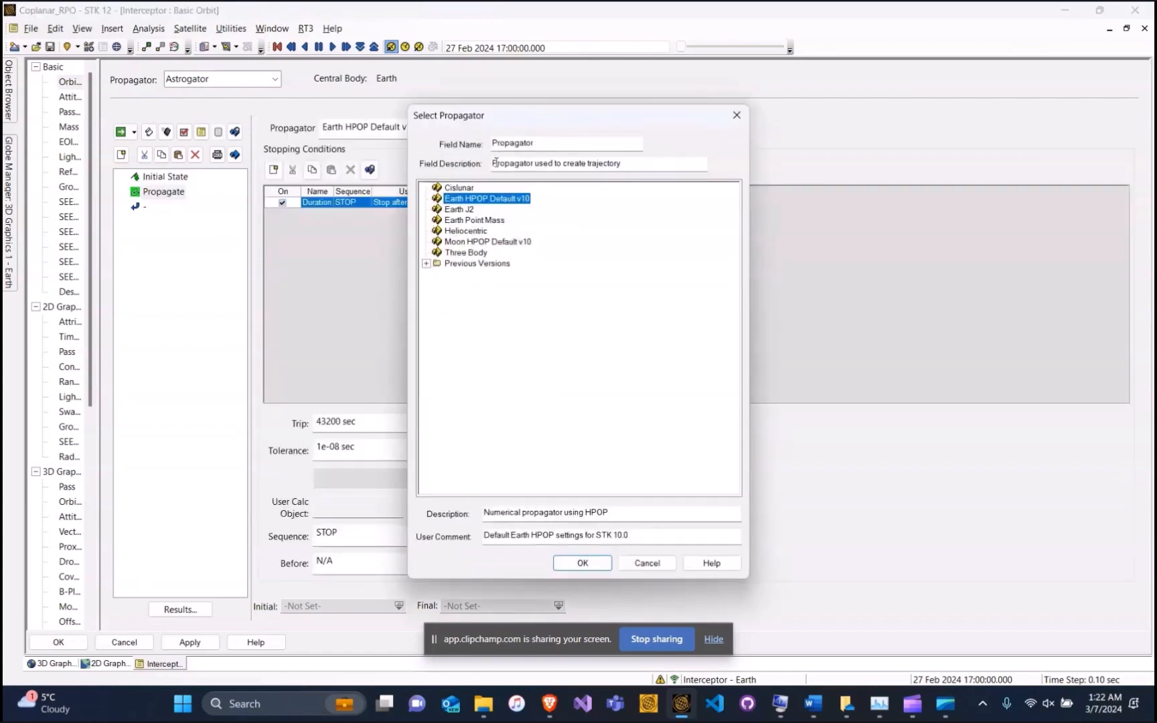
left_click(484, 221)
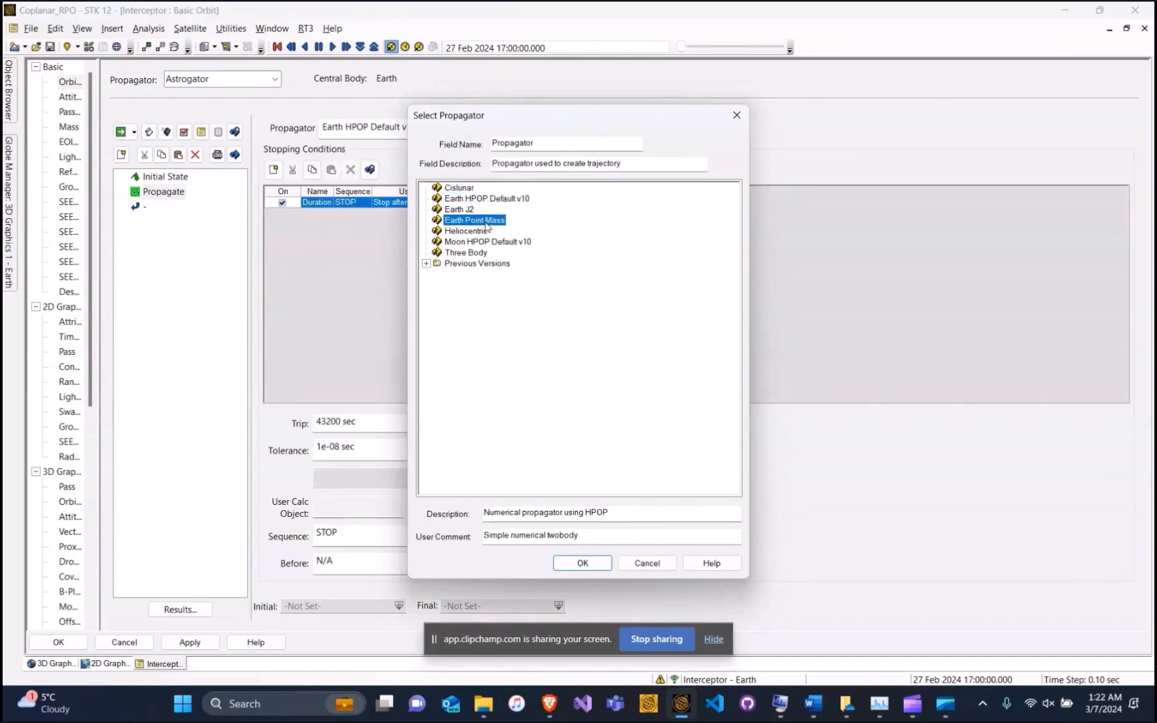
left_click(582, 563)
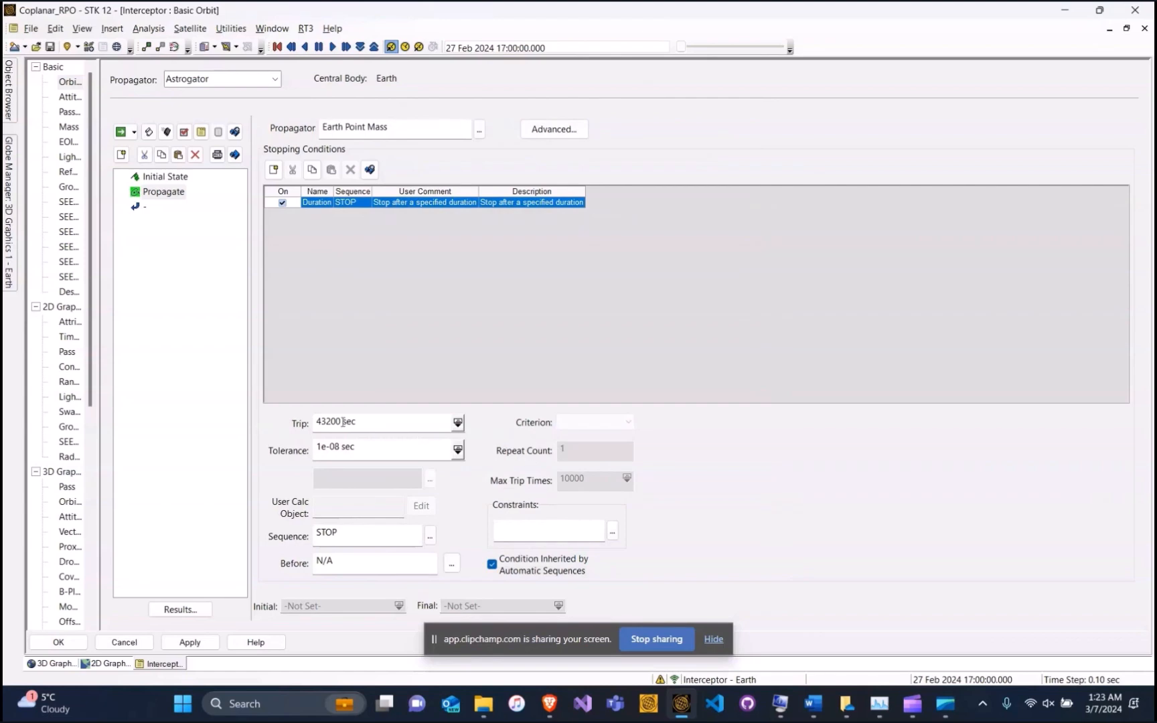
left_click_drag(363, 427, 314, 424)
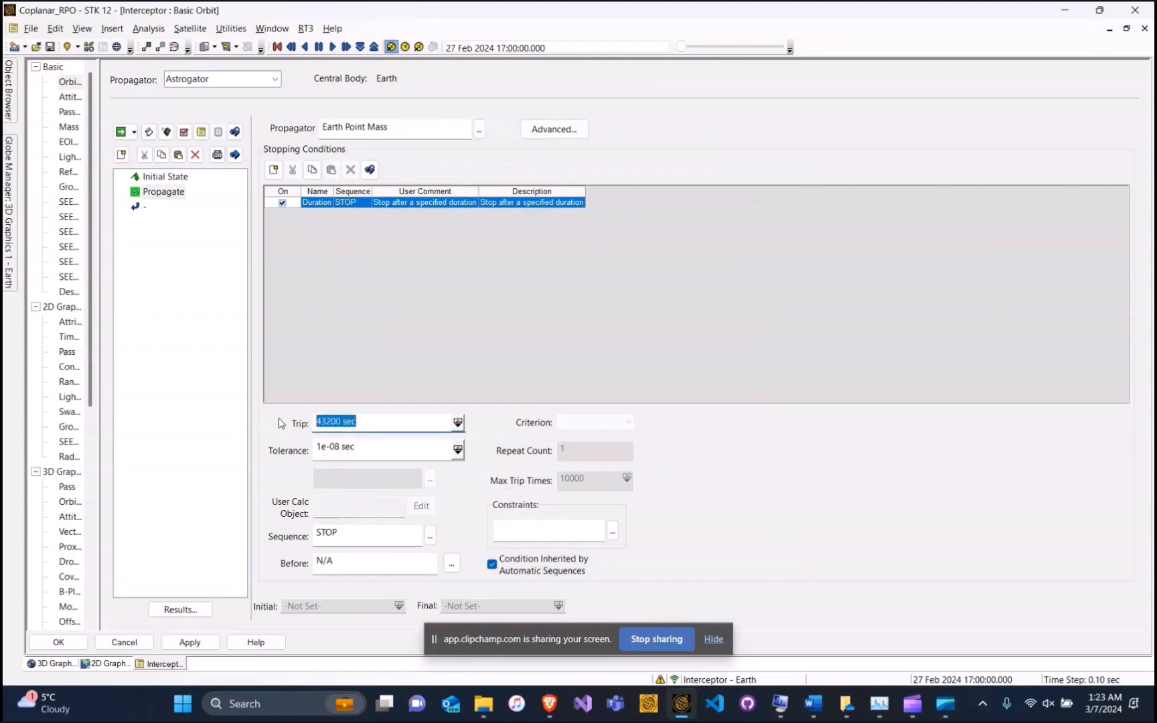
type("2 hr")
Run the entire MCS and raise the Interceptor's 3D detail thresholds to maximum
left_click(121, 134)
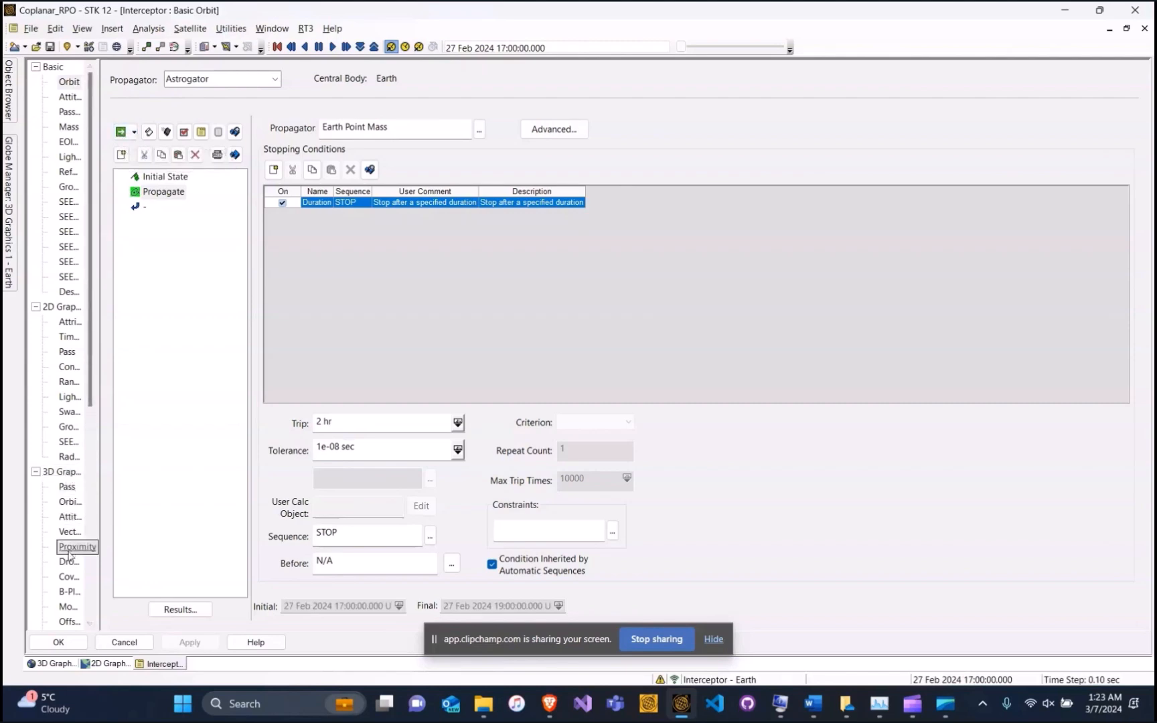
left_click(69, 607)
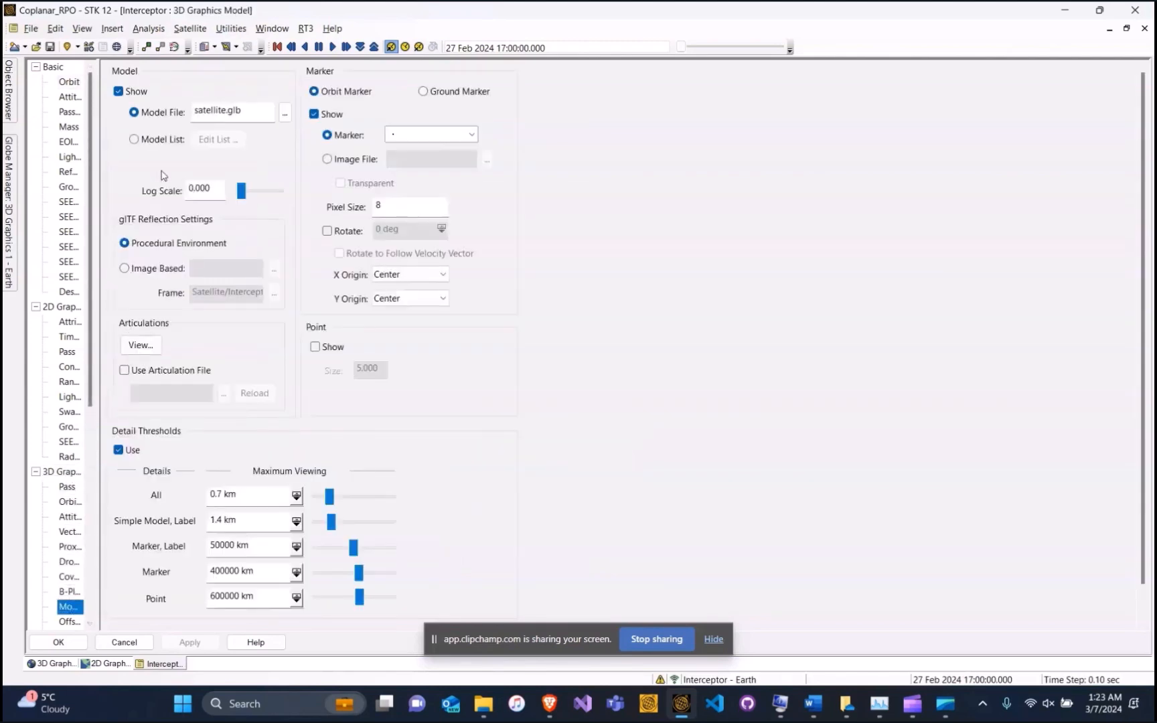
left_click_drag(328, 496, 407, 496)
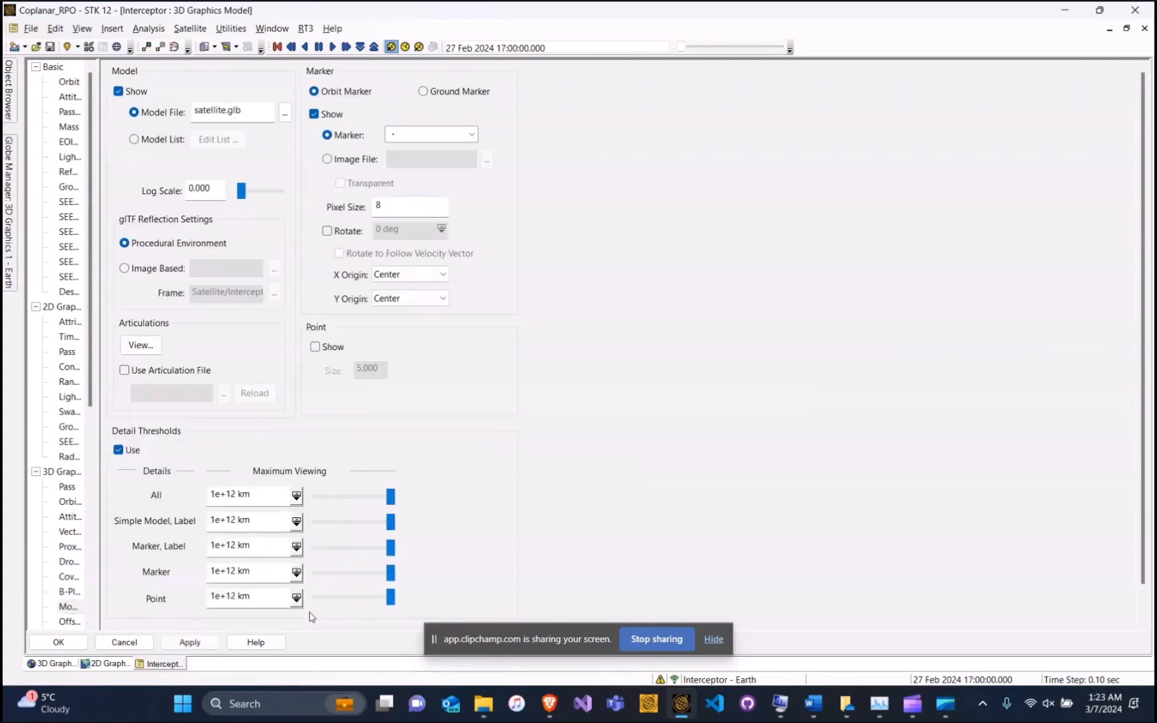
Apply the Interceptor settings and rotate the globe to show the whole orbit
left_click(58, 642)
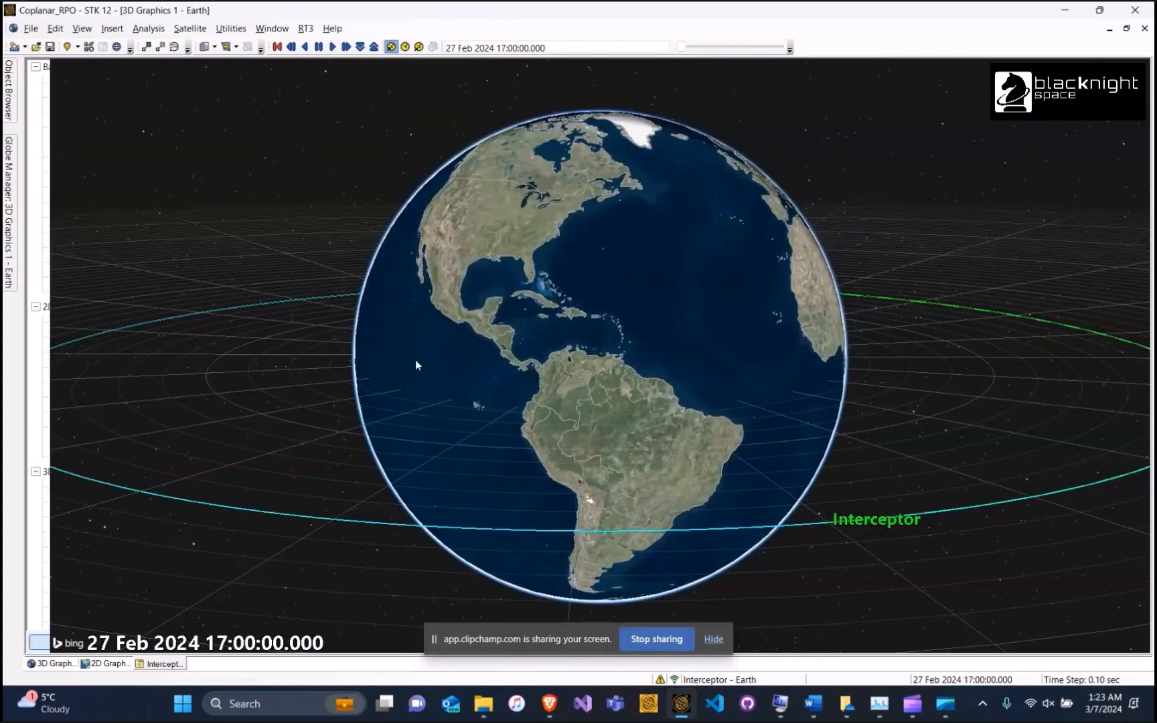
left_click_drag(571, 309, 486, 341)
scroll(535, 320, "down", 4)
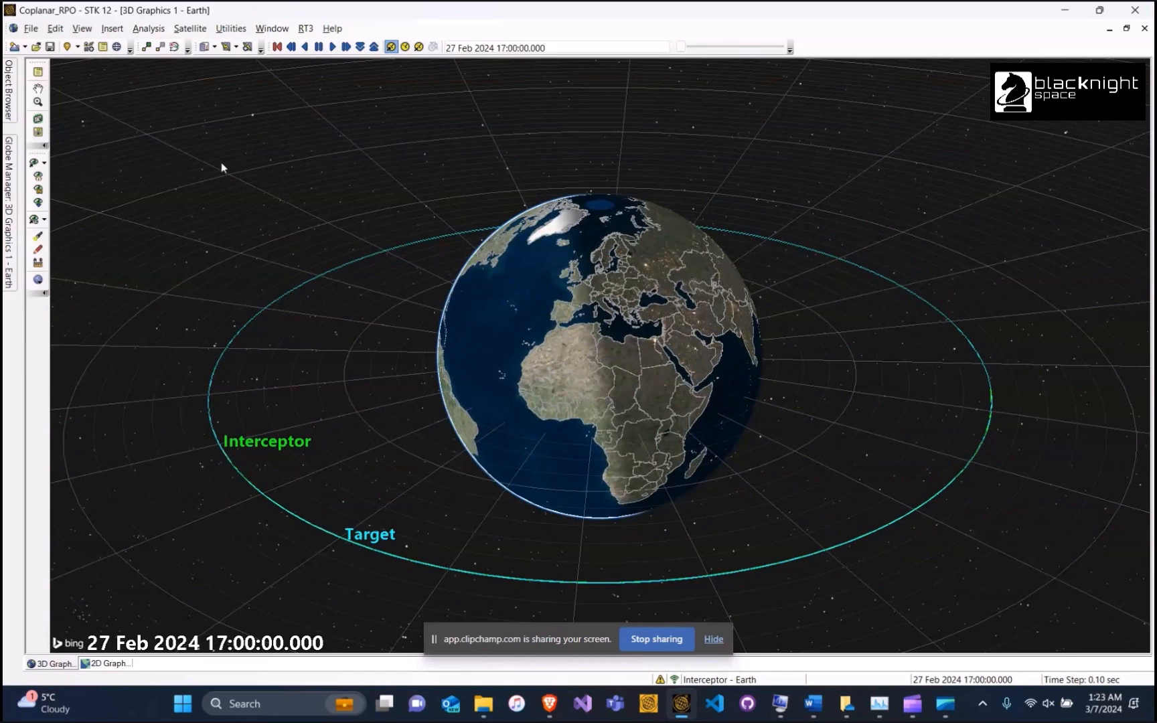
Show the Angles list on the Vector page of the 3D window properties
left_click(38, 72)
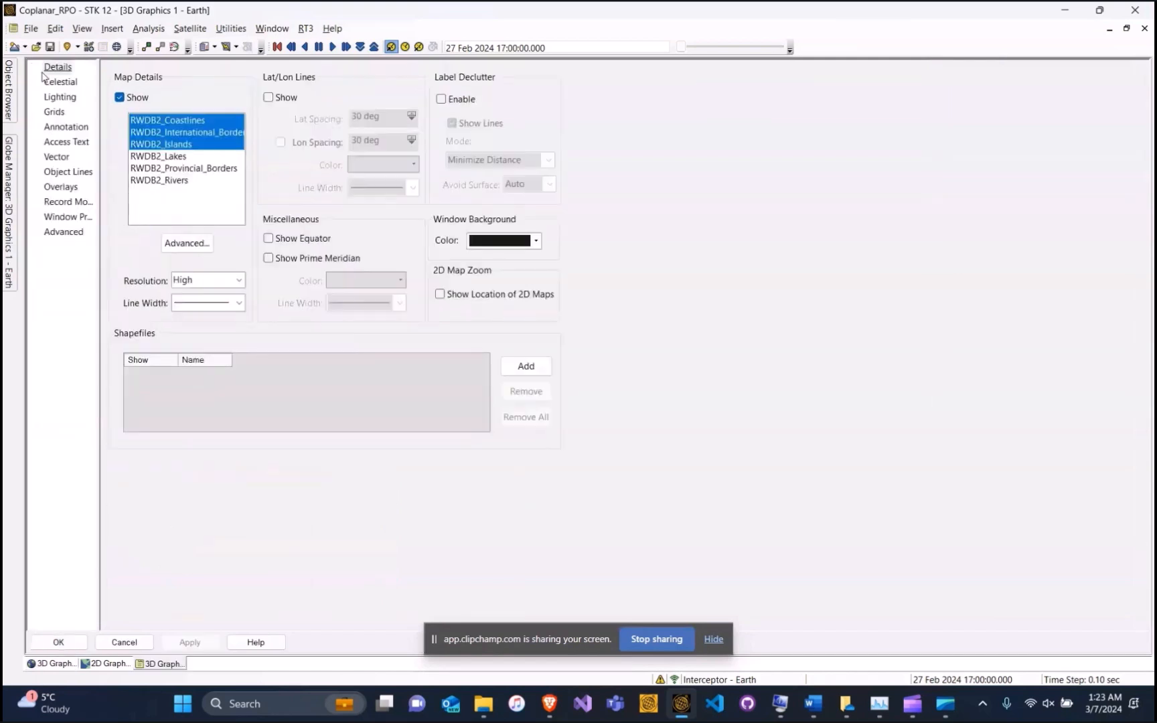
left_click(57, 159)
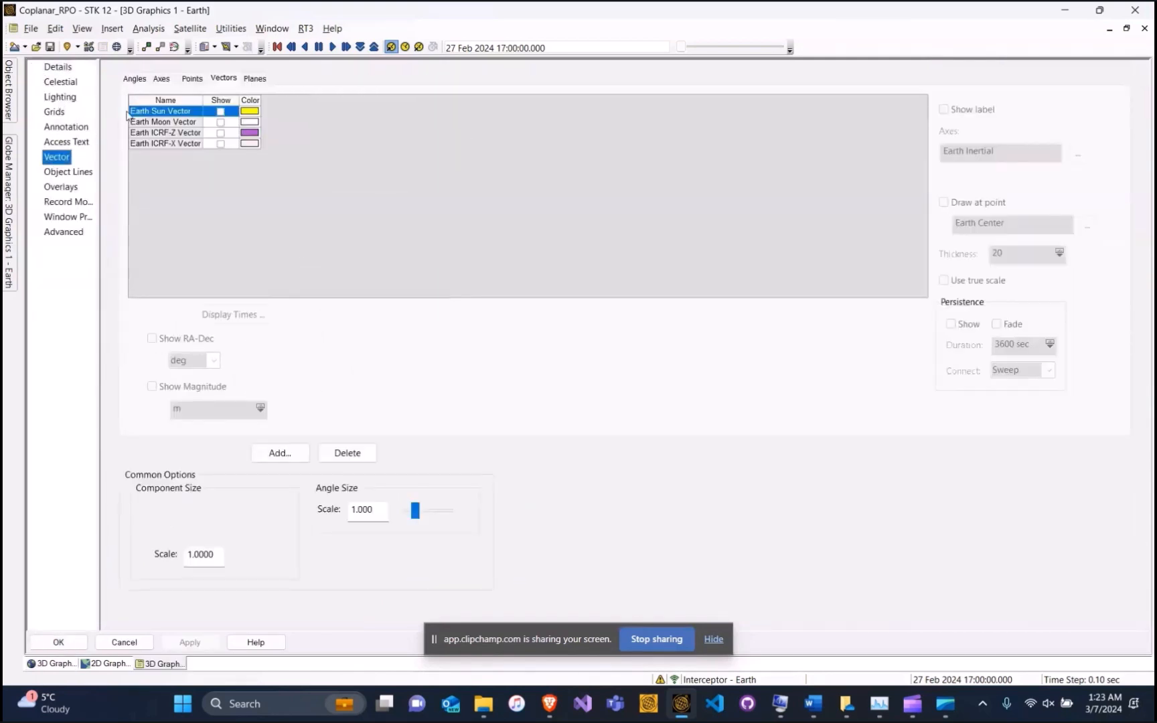
left_click(134, 79)
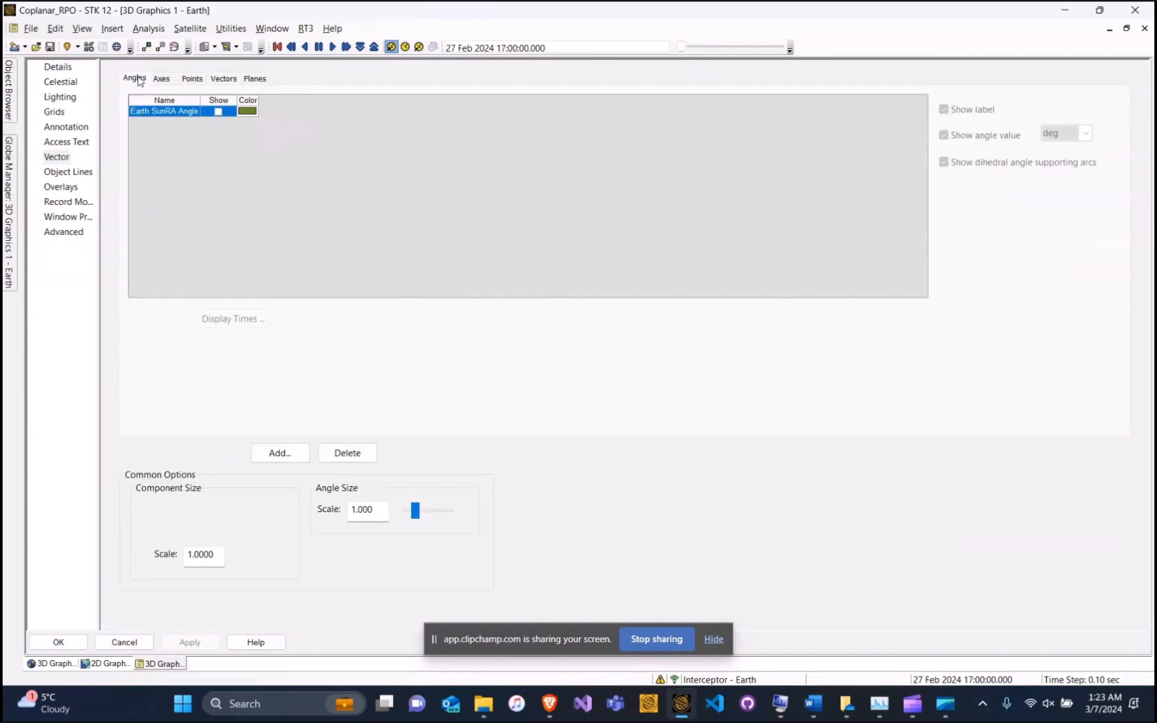
Start adding a geometry component, filtered by All Objects, with Earth as parent
left_click(278, 453)
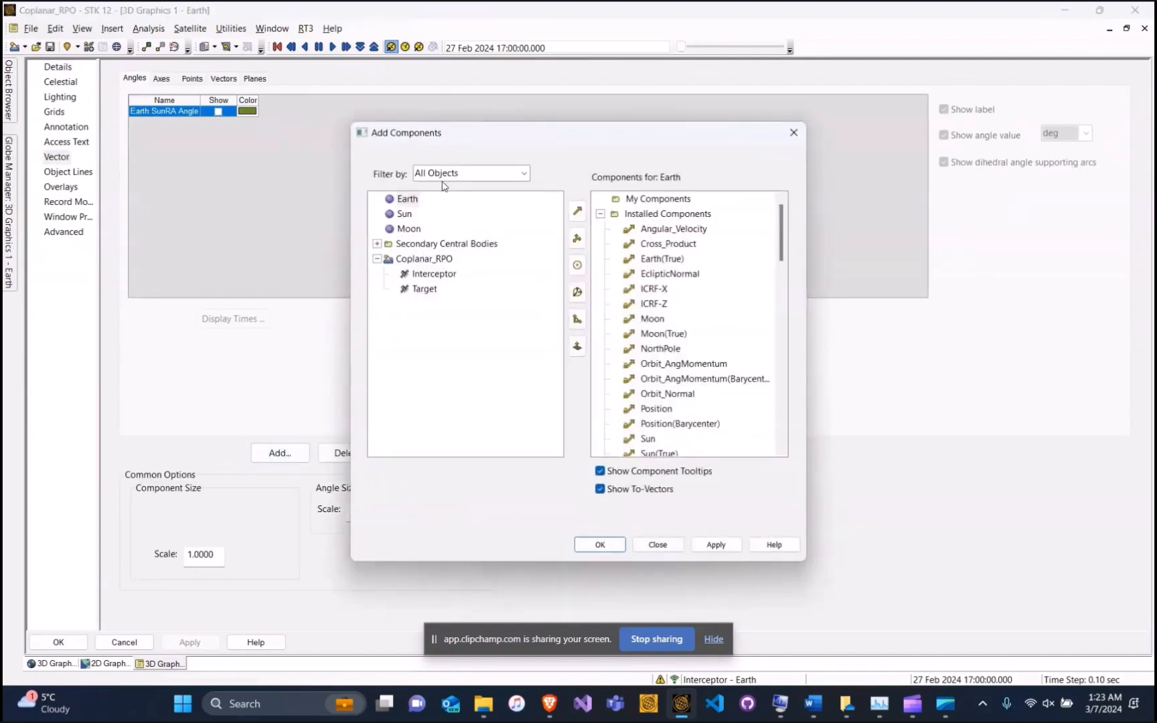
left_click(445, 177)
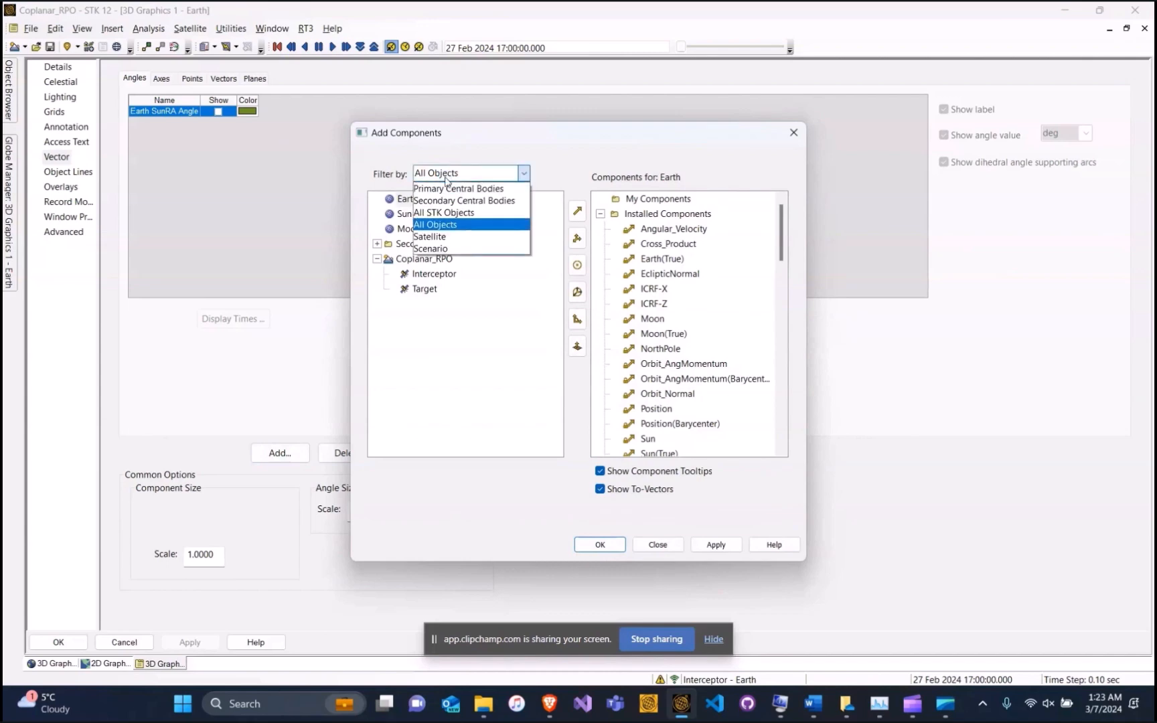
left_click(446, 178)
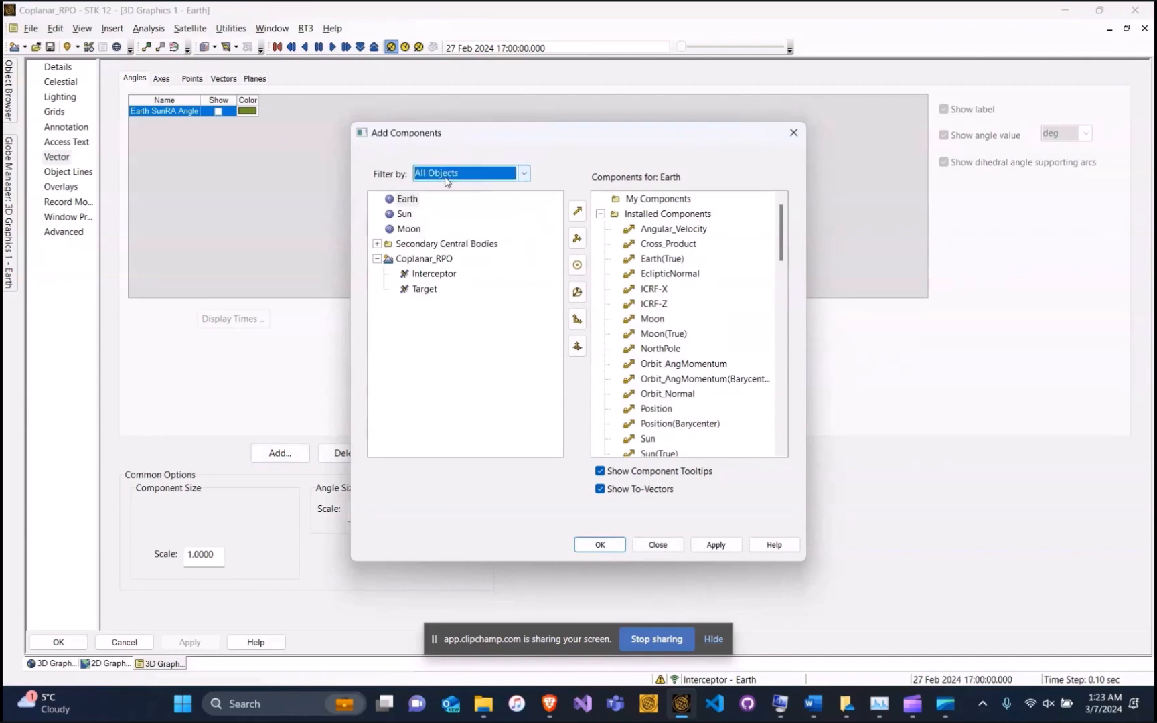
left_click(404, 200)
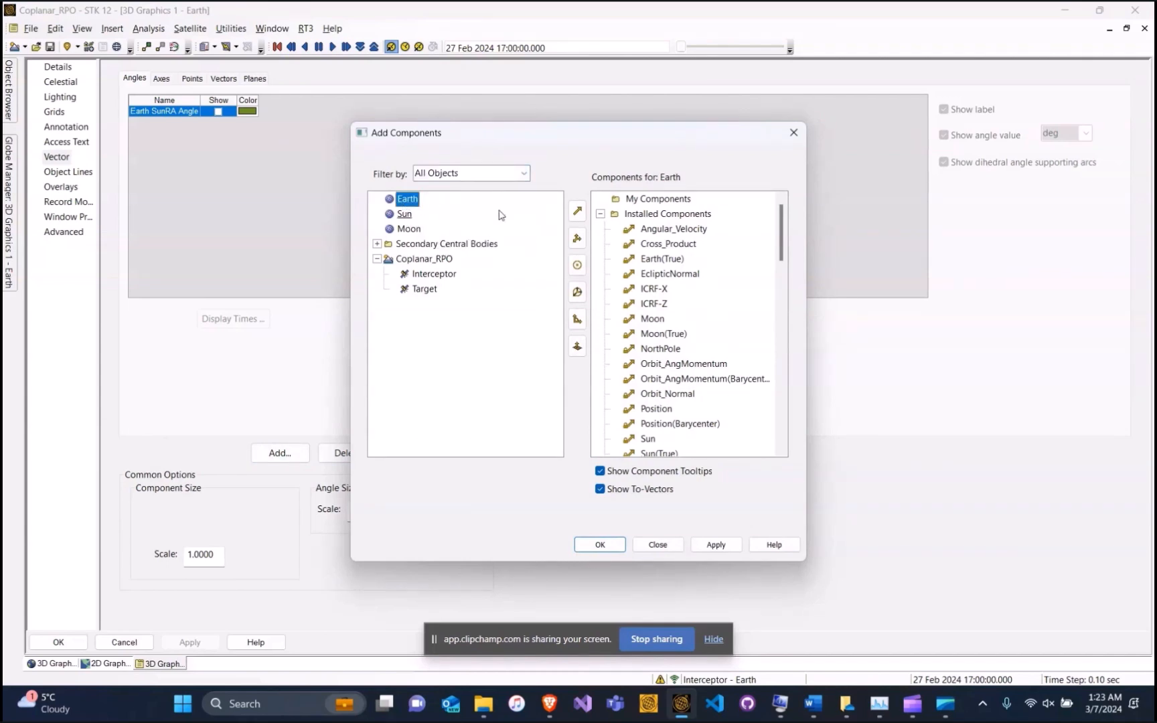
Create the Earth vector ToInterceptor with Interceptor Center as its destination point
left_click(578, 211)
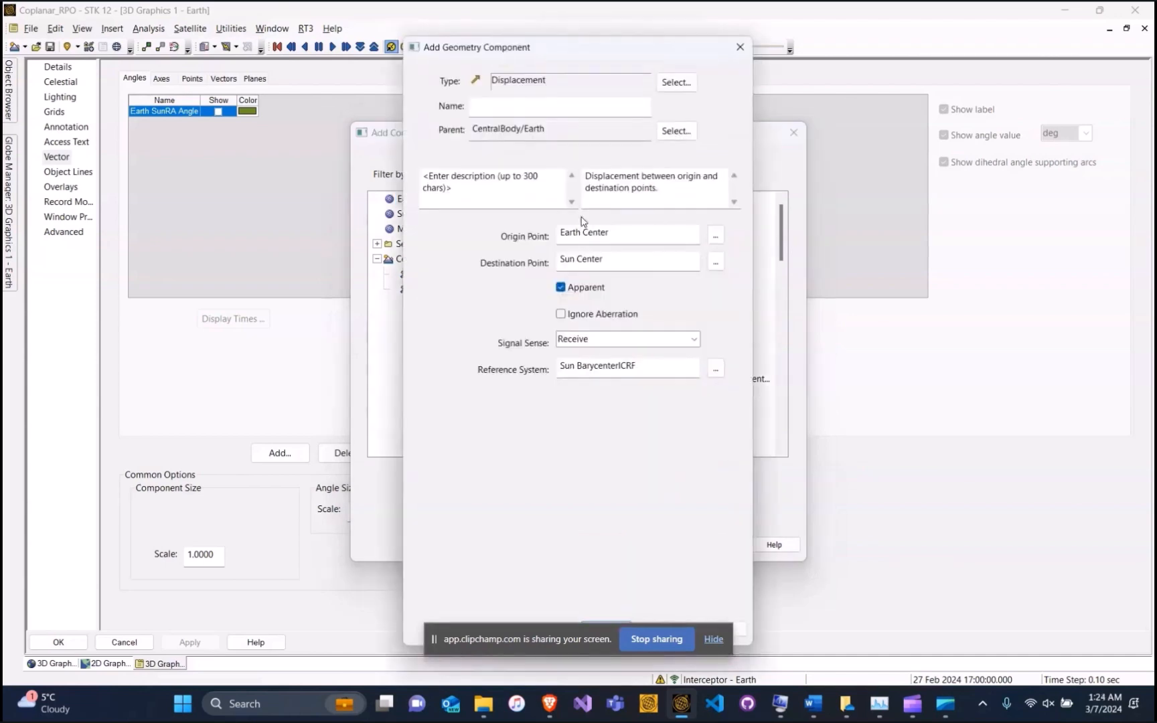
left_click(541, 107)
type("ToInterceptor")
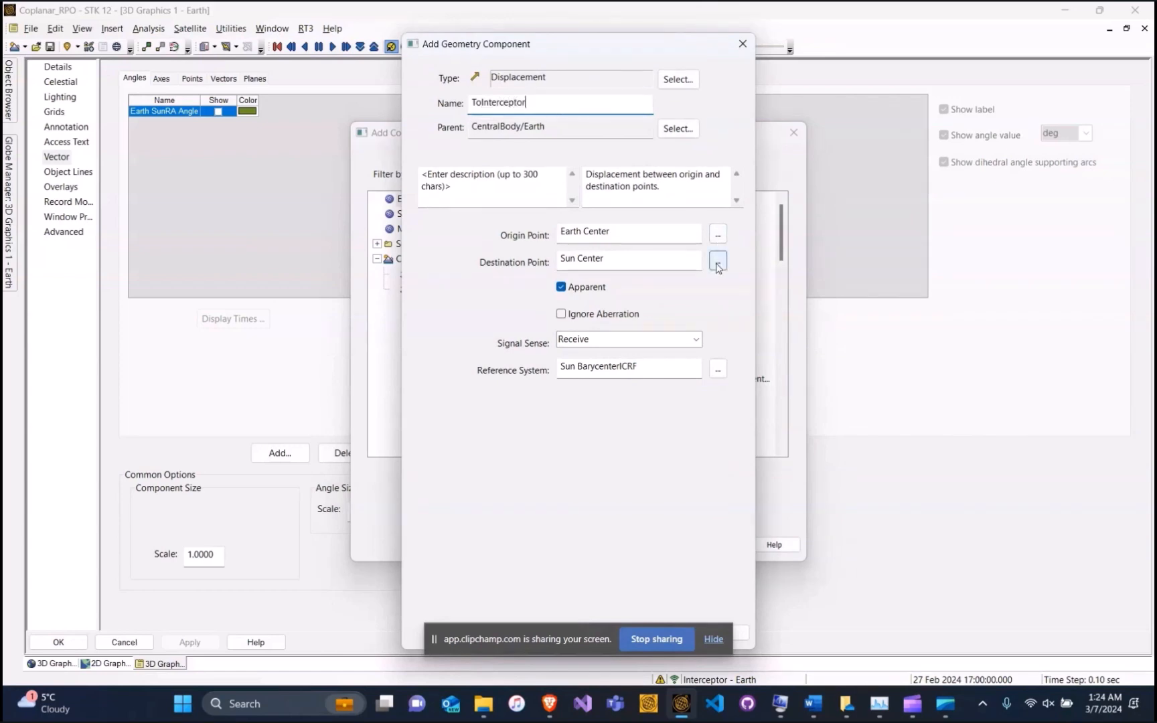
left_click(717, 262)
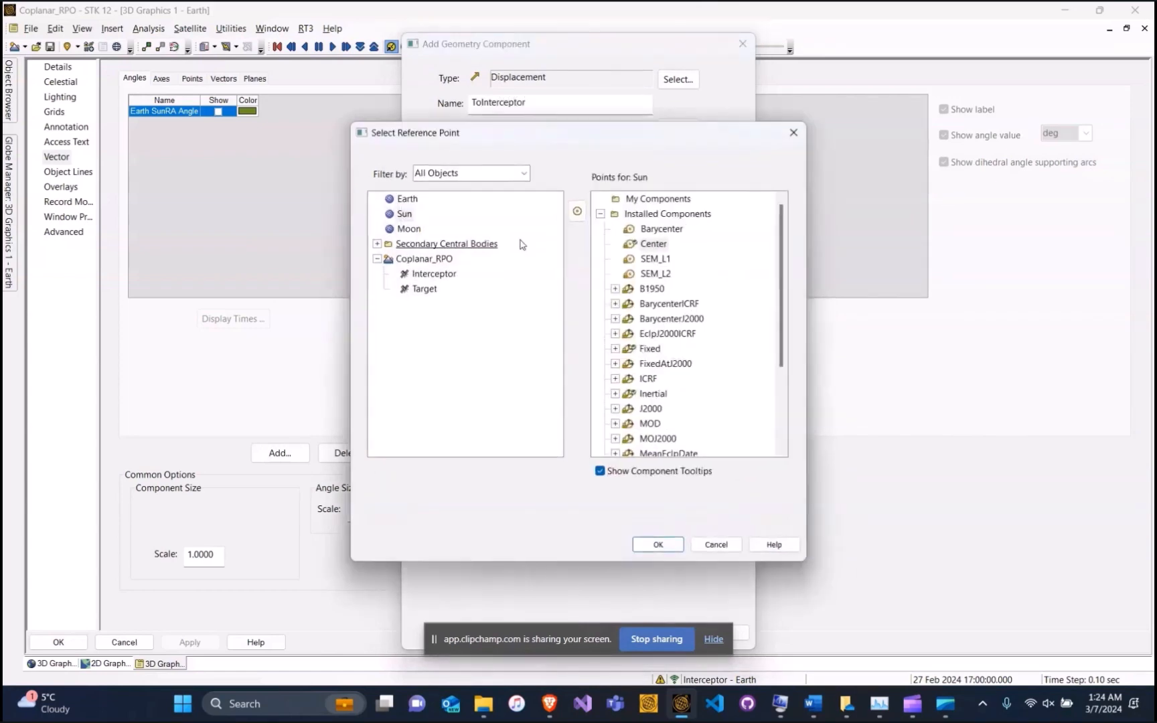
left_click(432, 274)
left_click(653, 229)
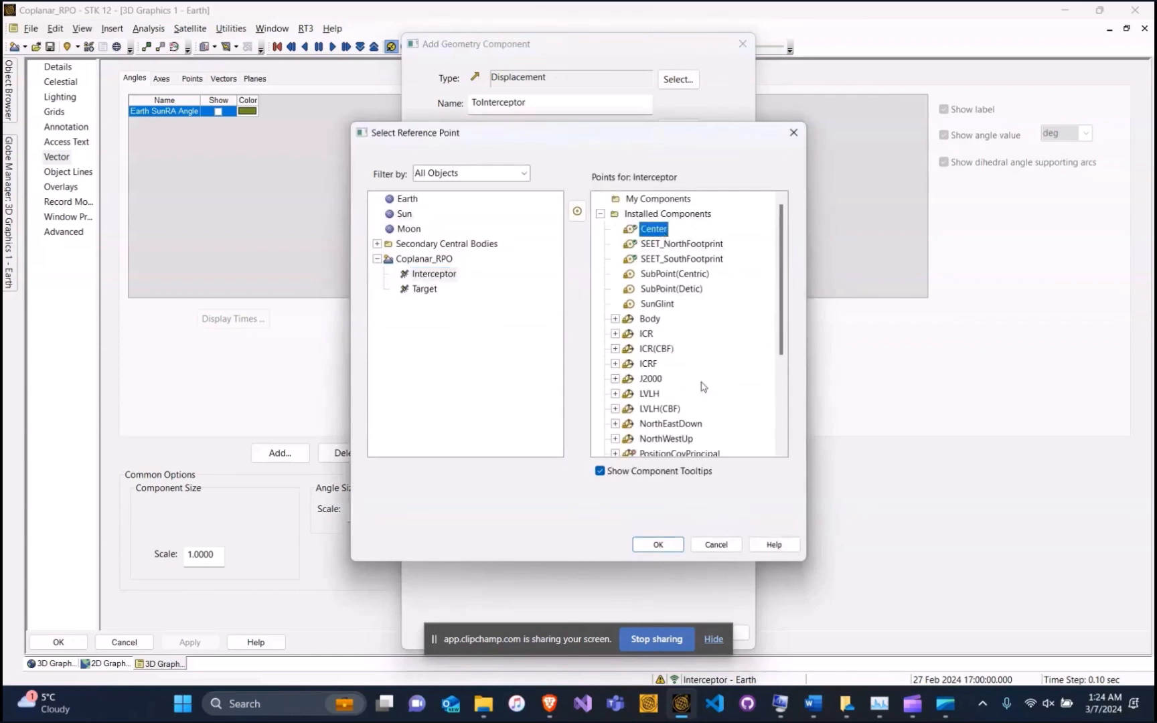
left_click(658, 544)
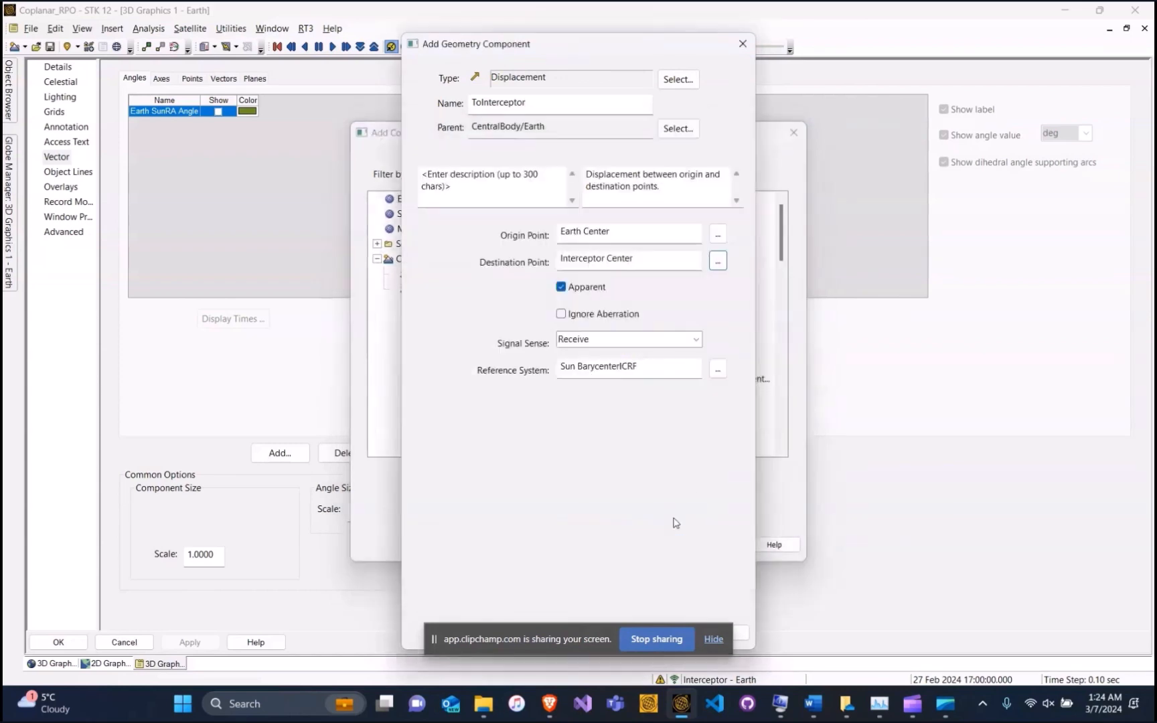
Set ToInterceptor's reference system to Earth Fixed and save the vector
left_click(718, 370)
left_click(427, 196)
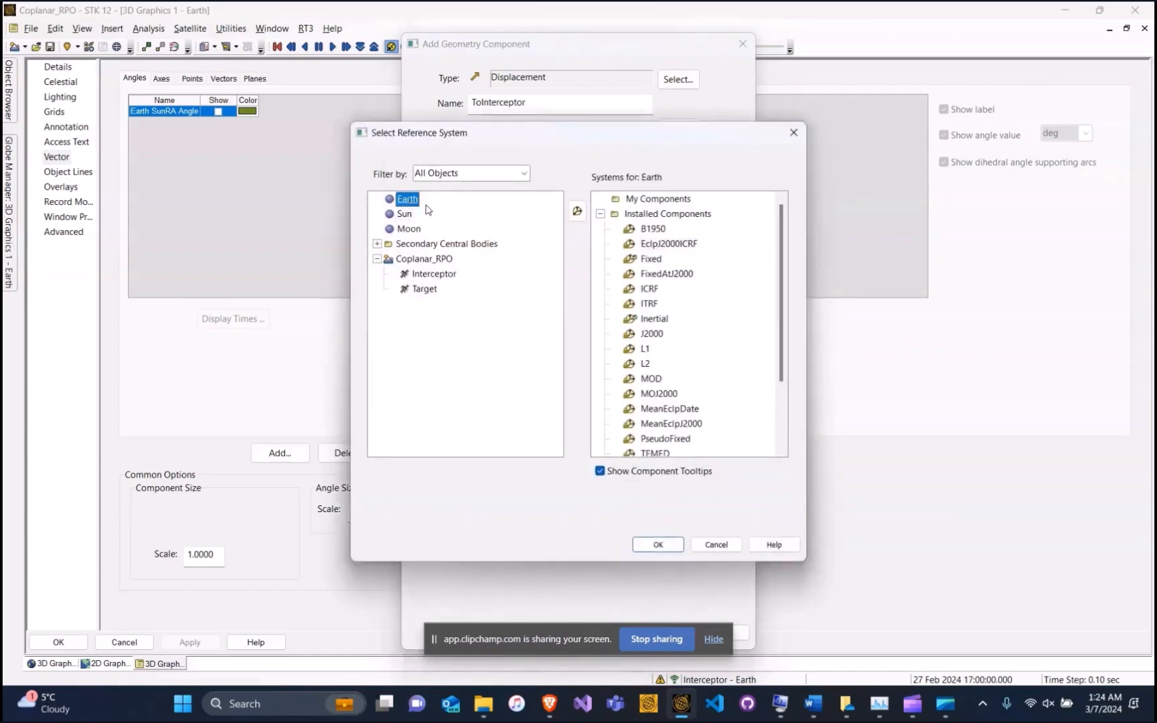
left_click(655, 262)
left_click(659, 545)
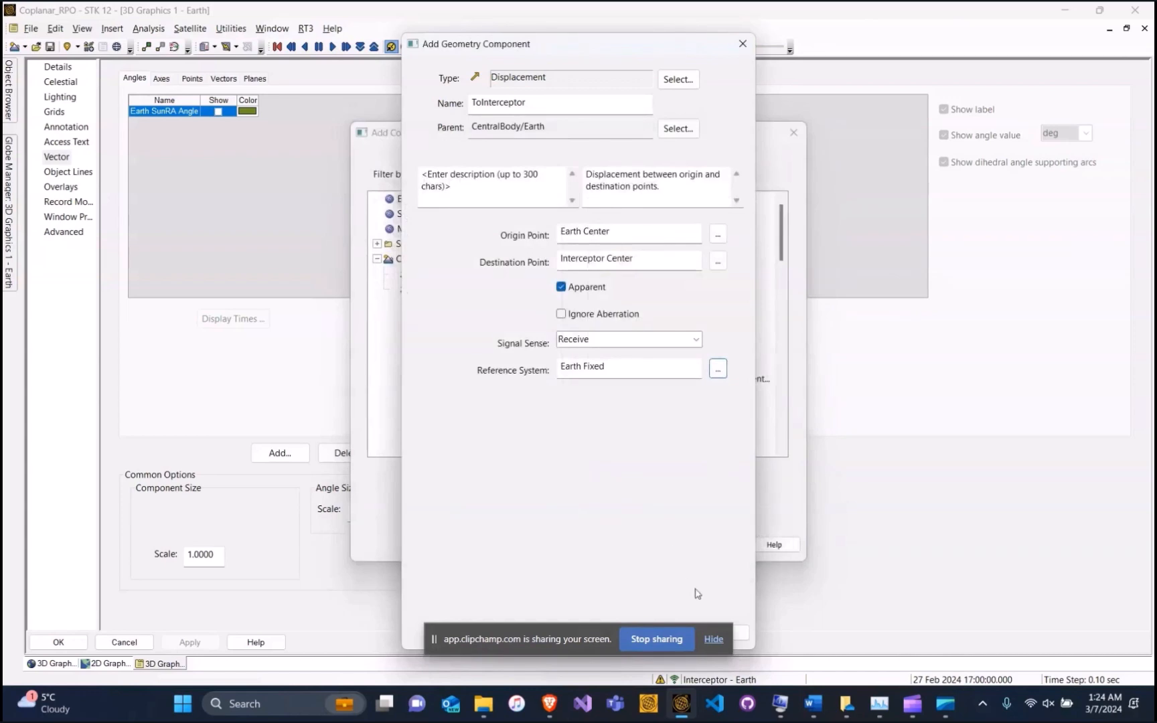
left_click(610, 632)
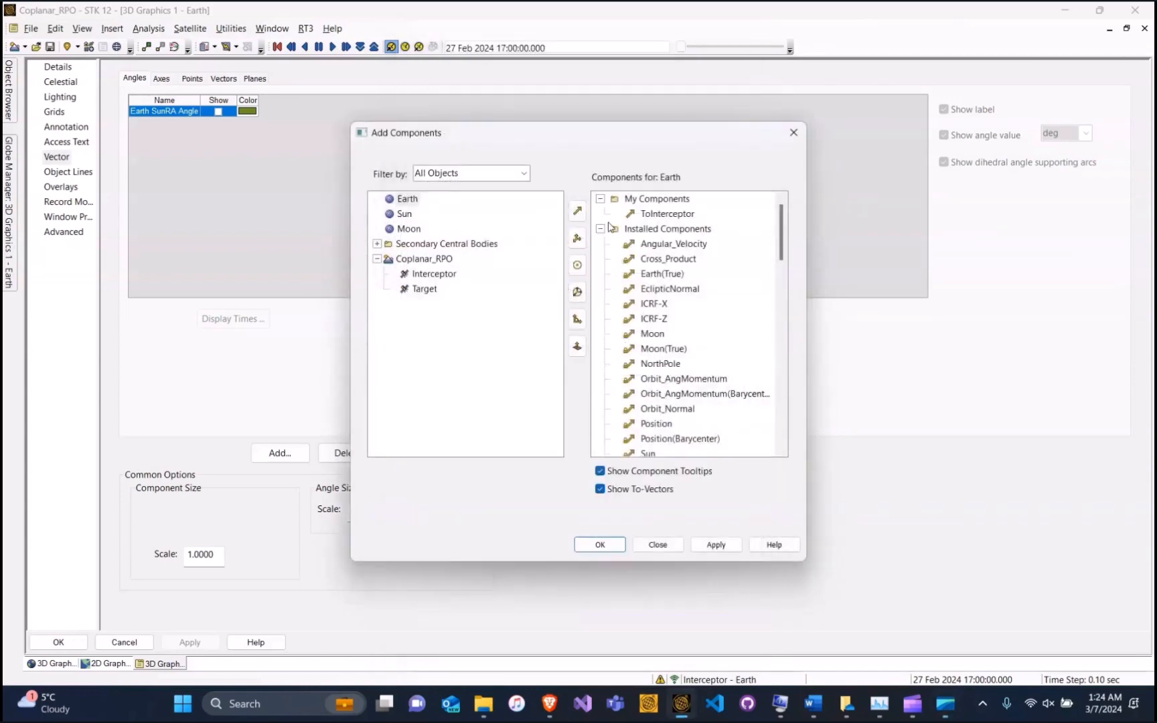
Create the Earth vector ToTarget with Target Center as its destination point
left_click(577, 212)
left_click(499, 109)
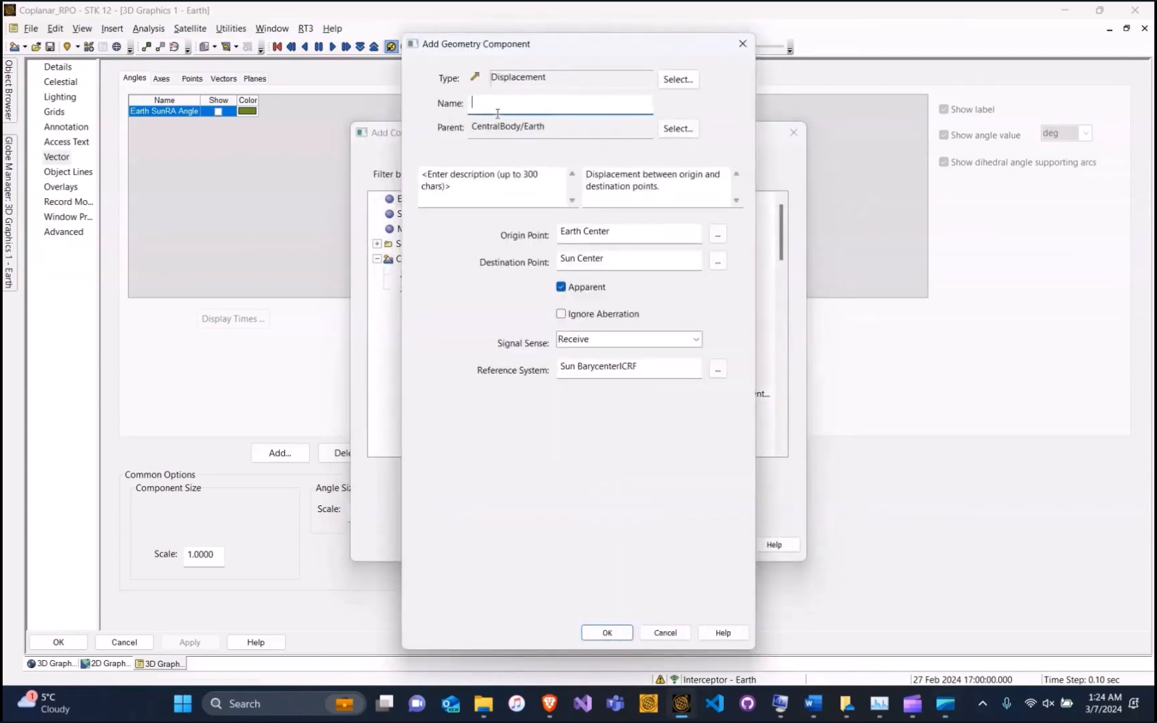
type("ToTarget")
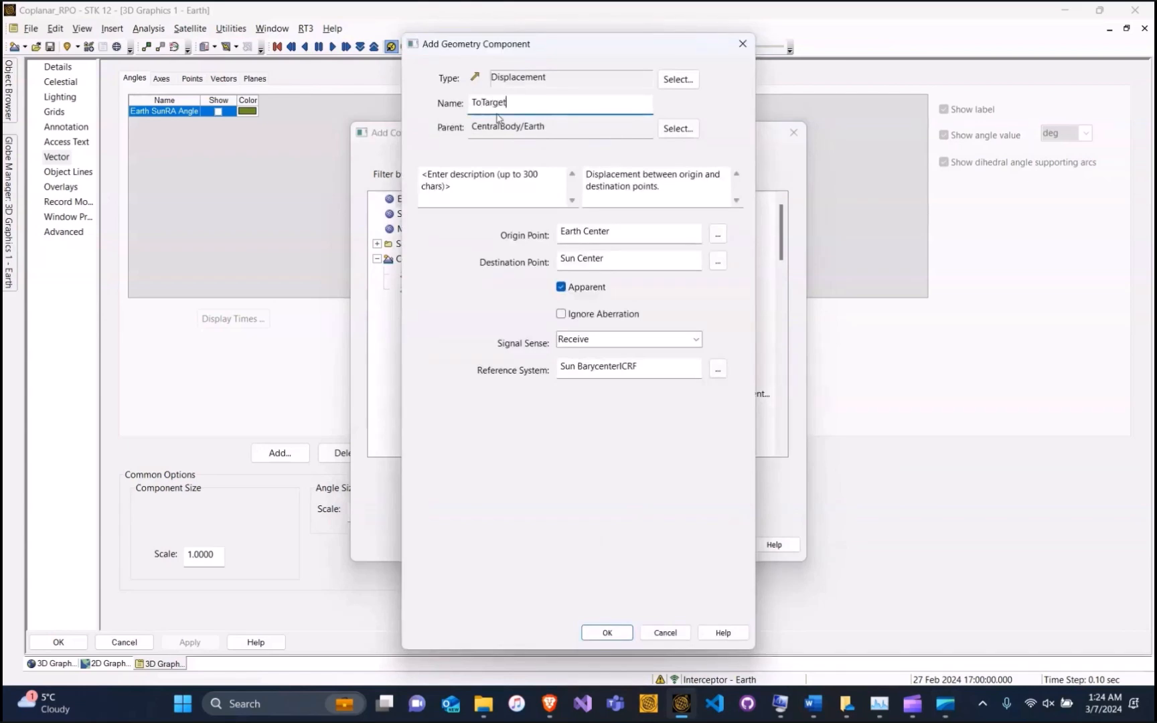
left_click(718, 261)
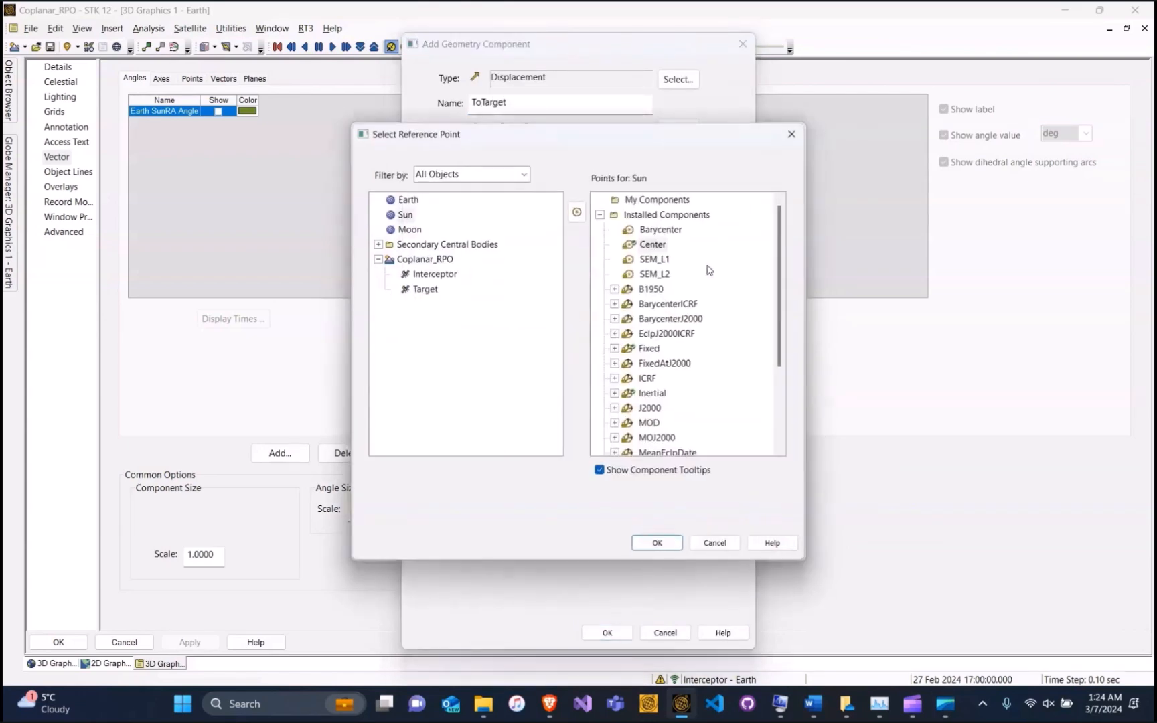
left_click(417, 289)
left_click(667, 229)
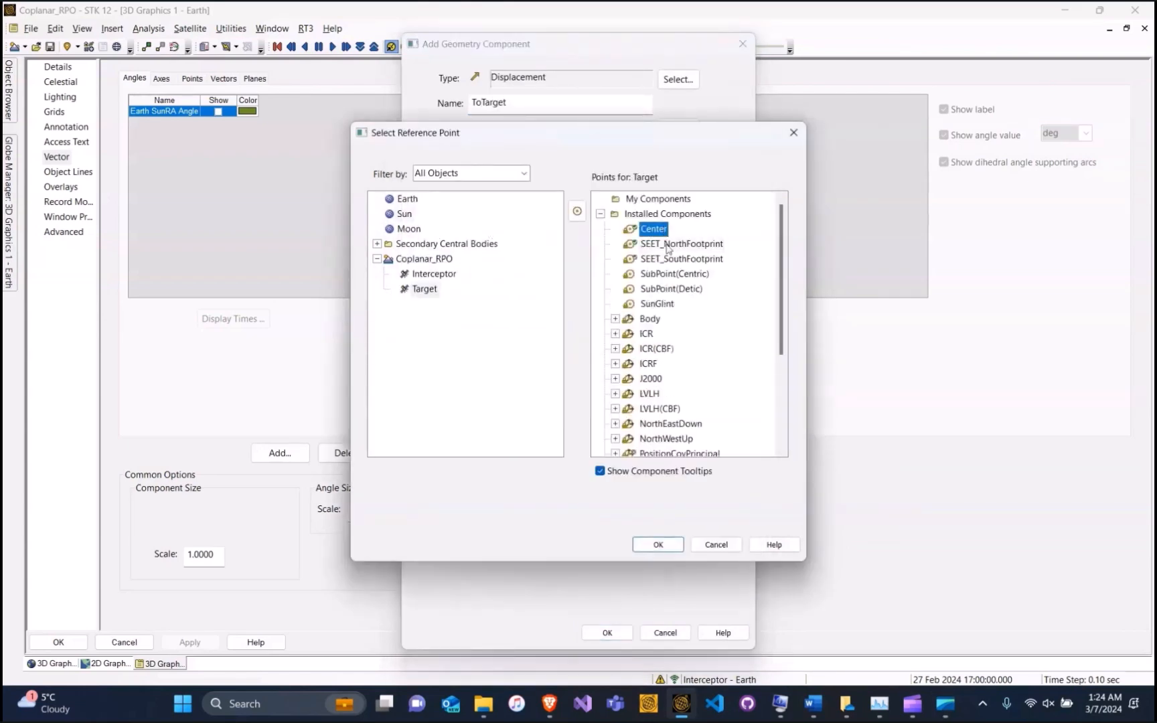
left_click(658, 544)
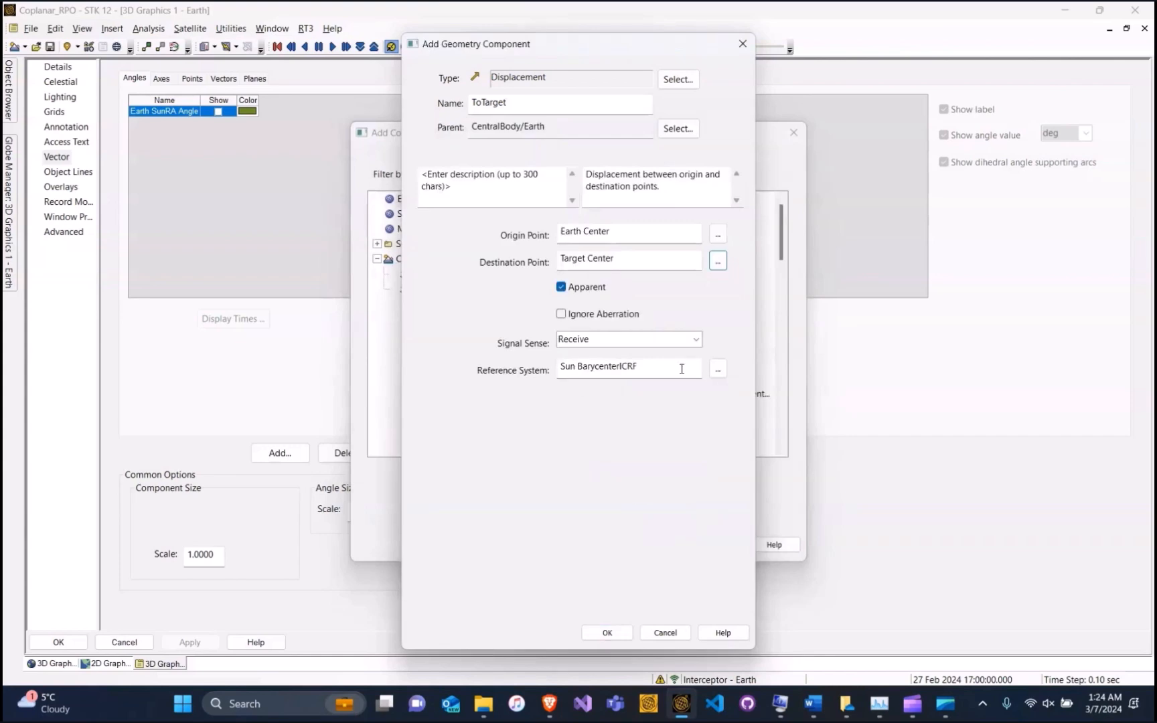
Set ToTarget's reference system to Earth Fixed and save the vector
left_click(721, 370)
left_click(406, 199)
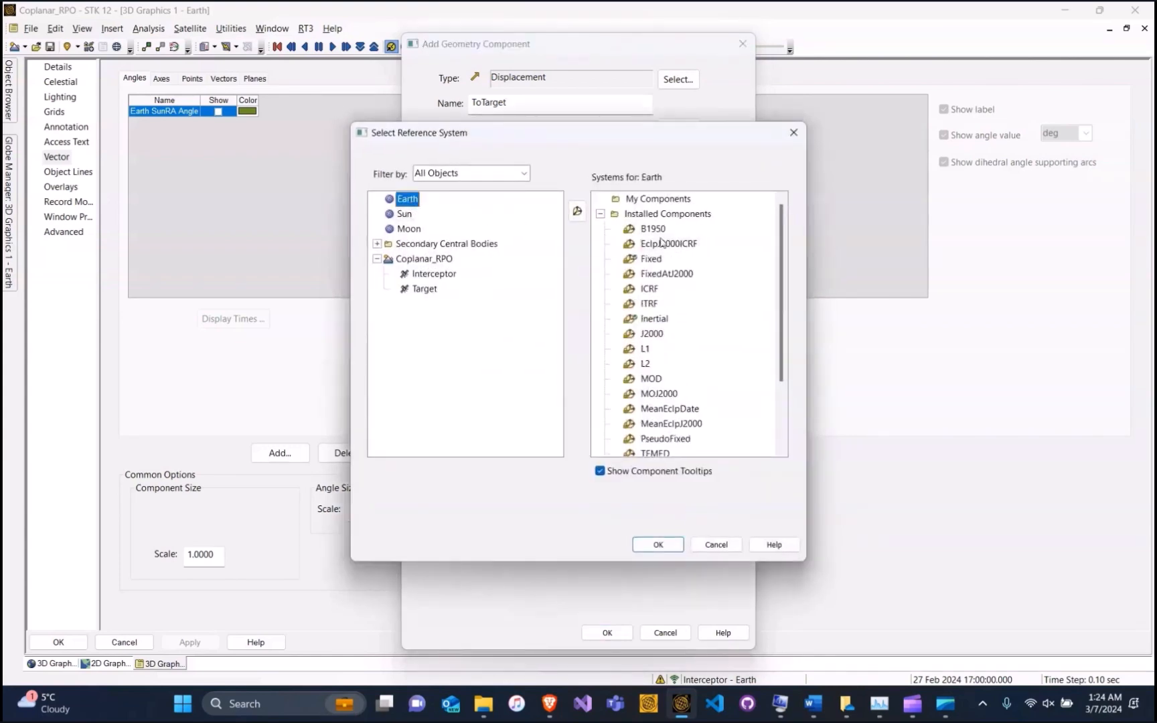
left_click(650, 258)
left_click(658, 544)
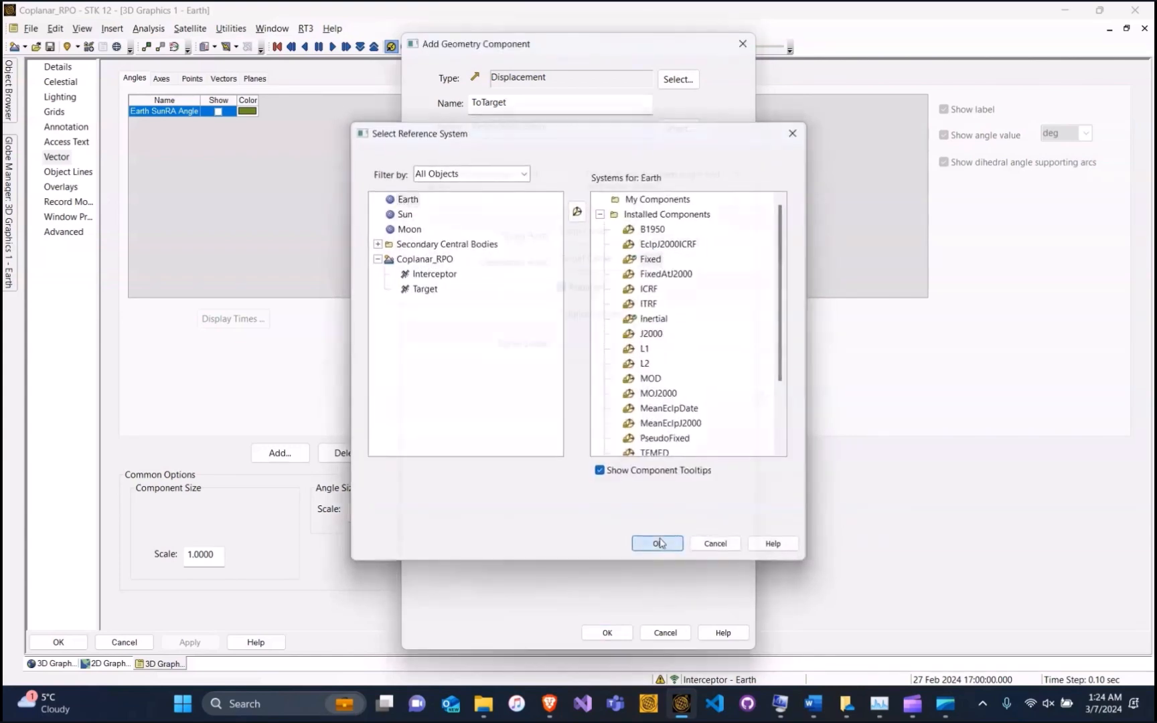
left_click(607, 633)
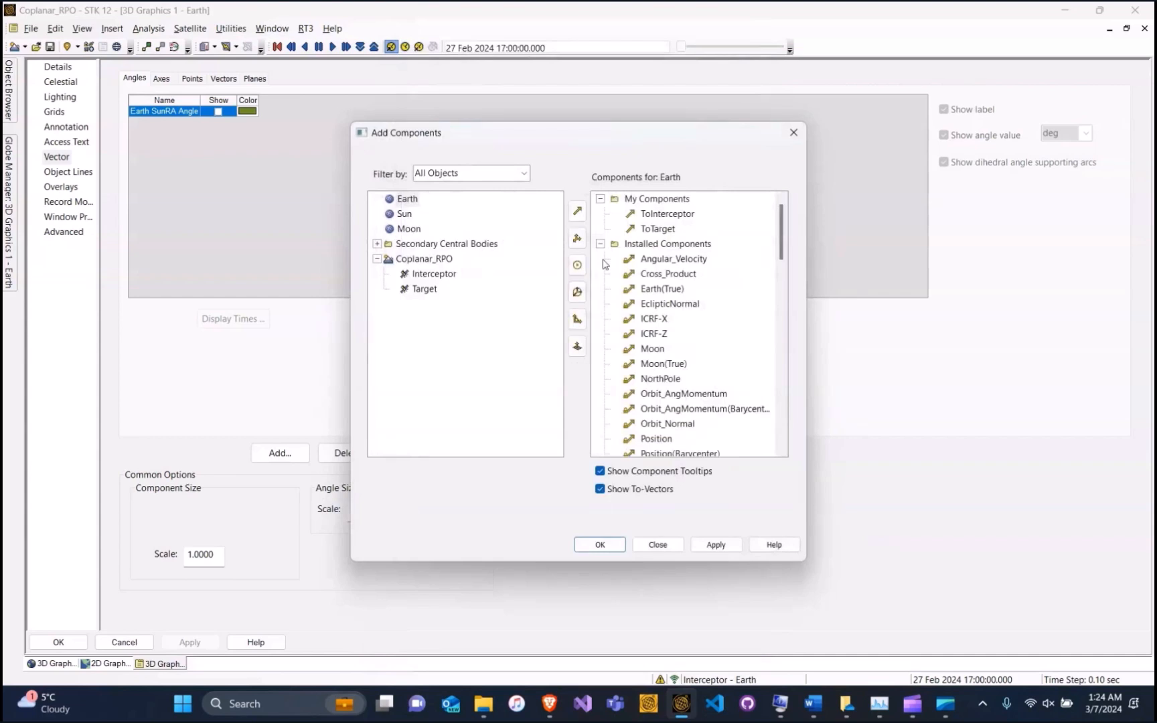
Create a new angle named phi_initial that starts from Earth's ToInterceptor vector
left_click(578, 321)
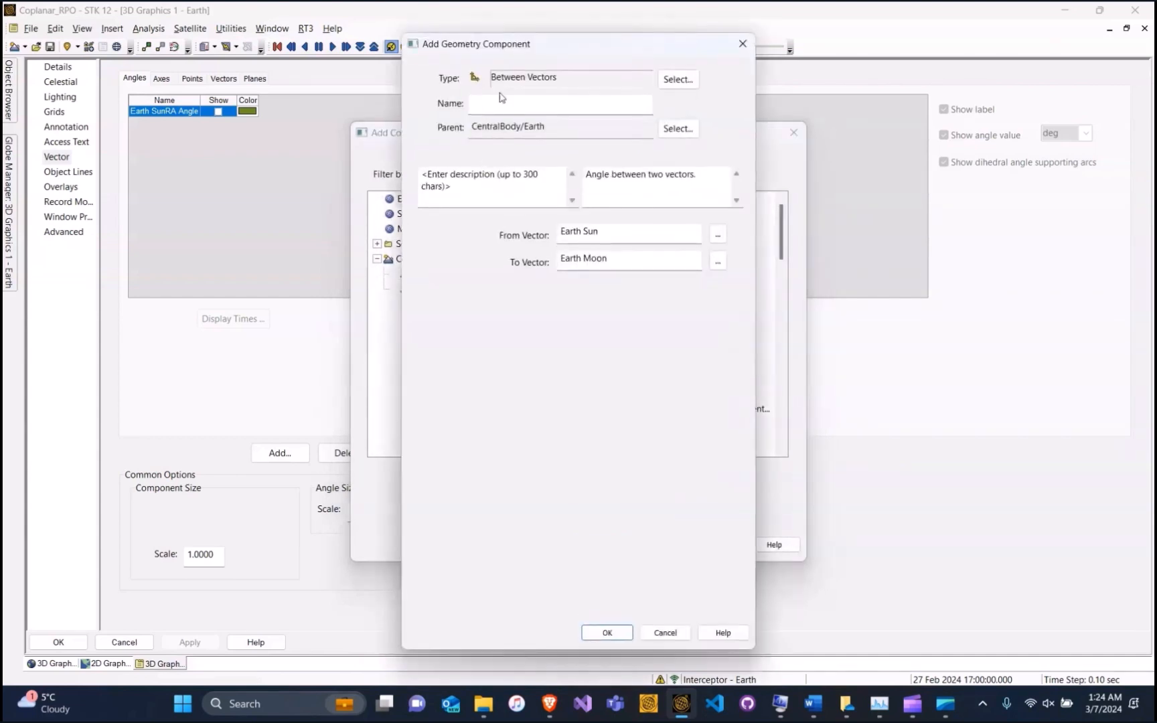
left_click(506, 102)
type("phi_initial")
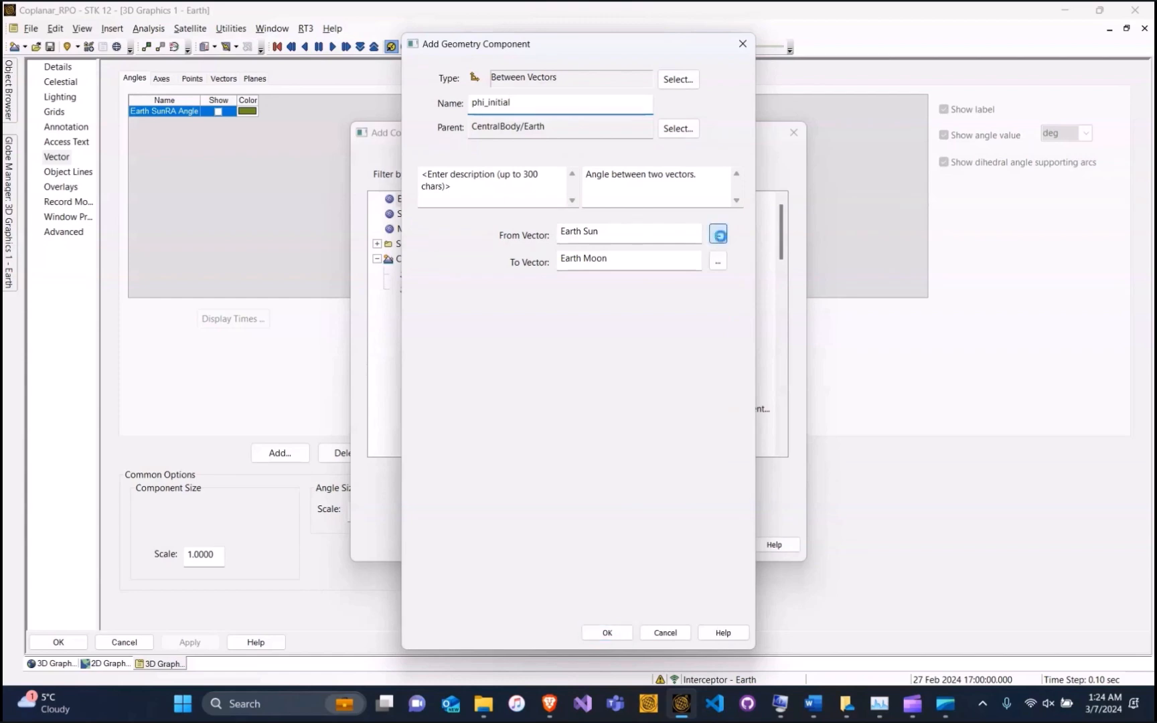
left_click(719, 234)
left_click(406, 200)
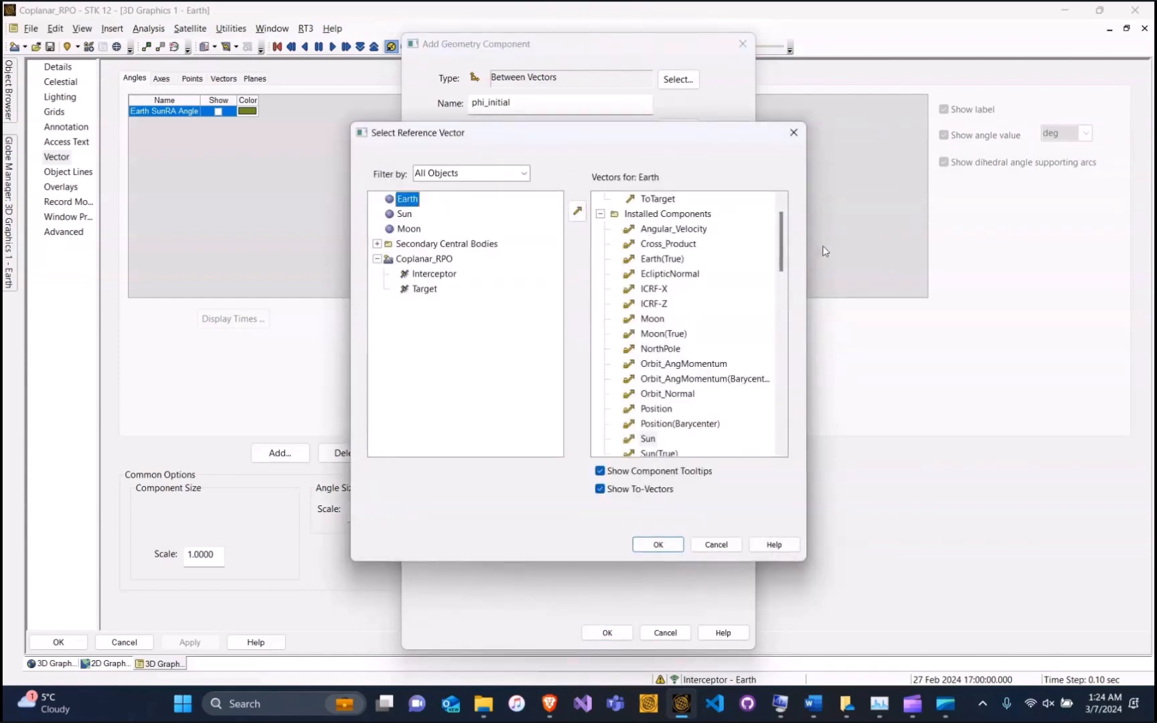
left_click(647, 438)
scroll(676, 221, "up", 1)
left_click(670, 214)
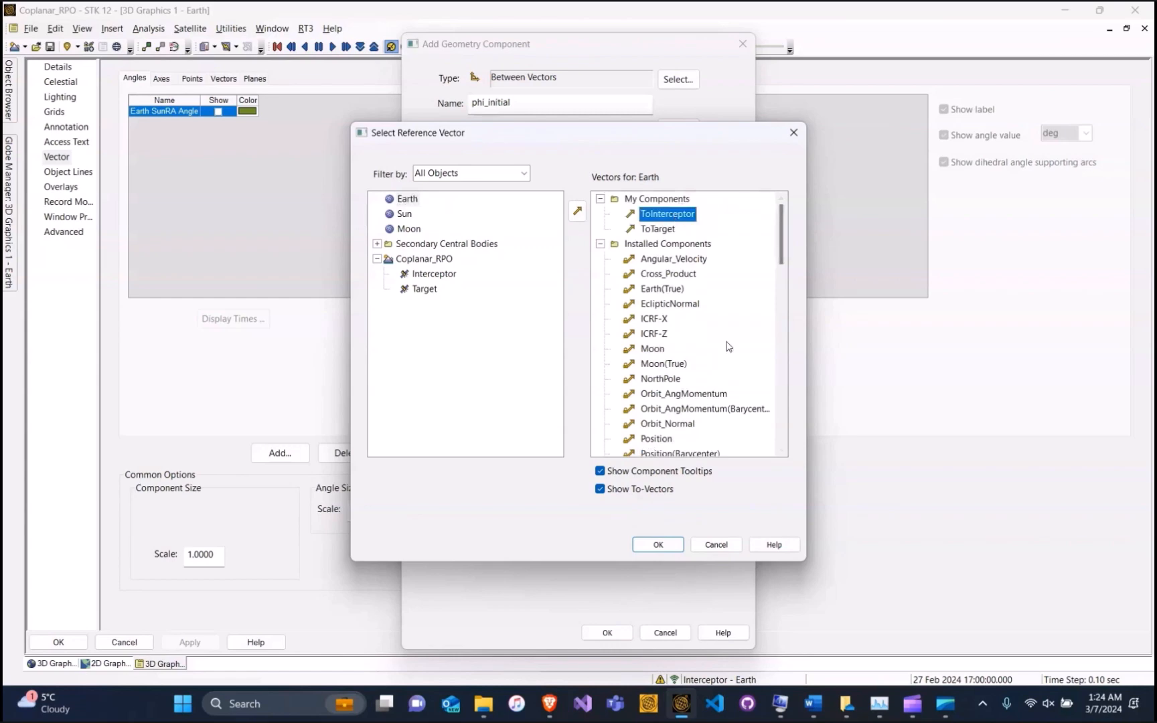
left_click(660, 544)
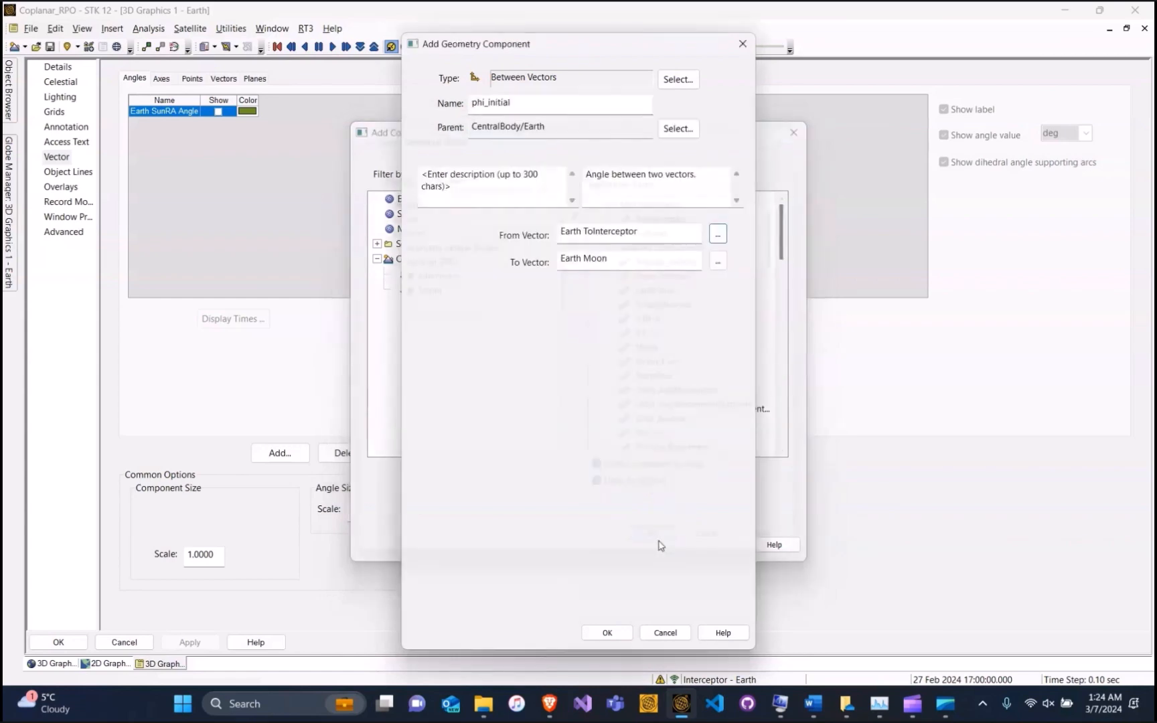
Set Earth ToTarget as the angle's ending vector and finish creating phi_initial
left_click(717, 261)
left_click(407, 200)
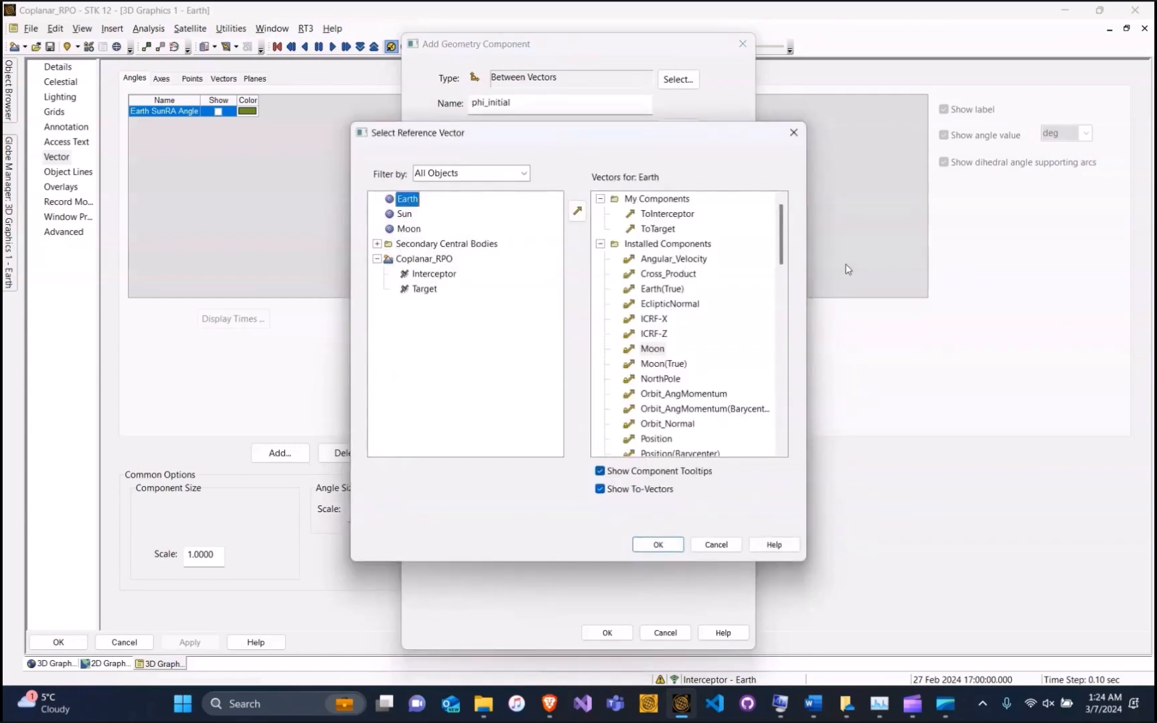
left_click(658, 229)
left_click(657, 545)
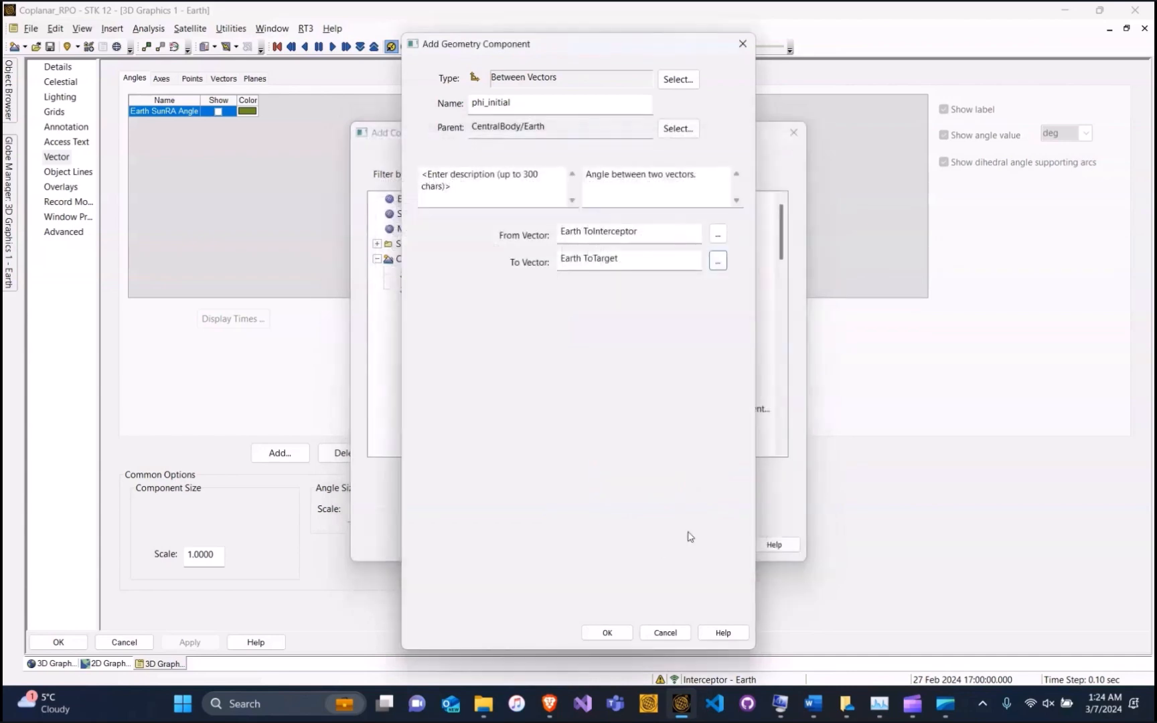
left_click(606, 633)
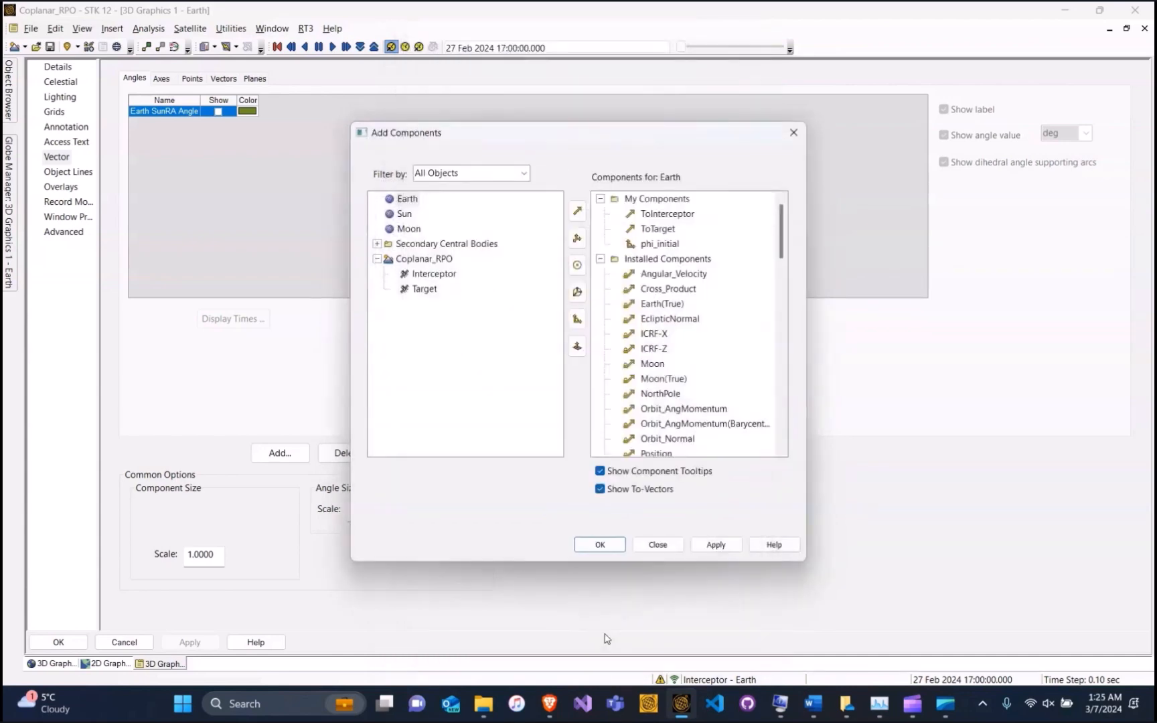
Add Earth phi_initial to the angles displayed in the 3D window
left_click(414, 200)
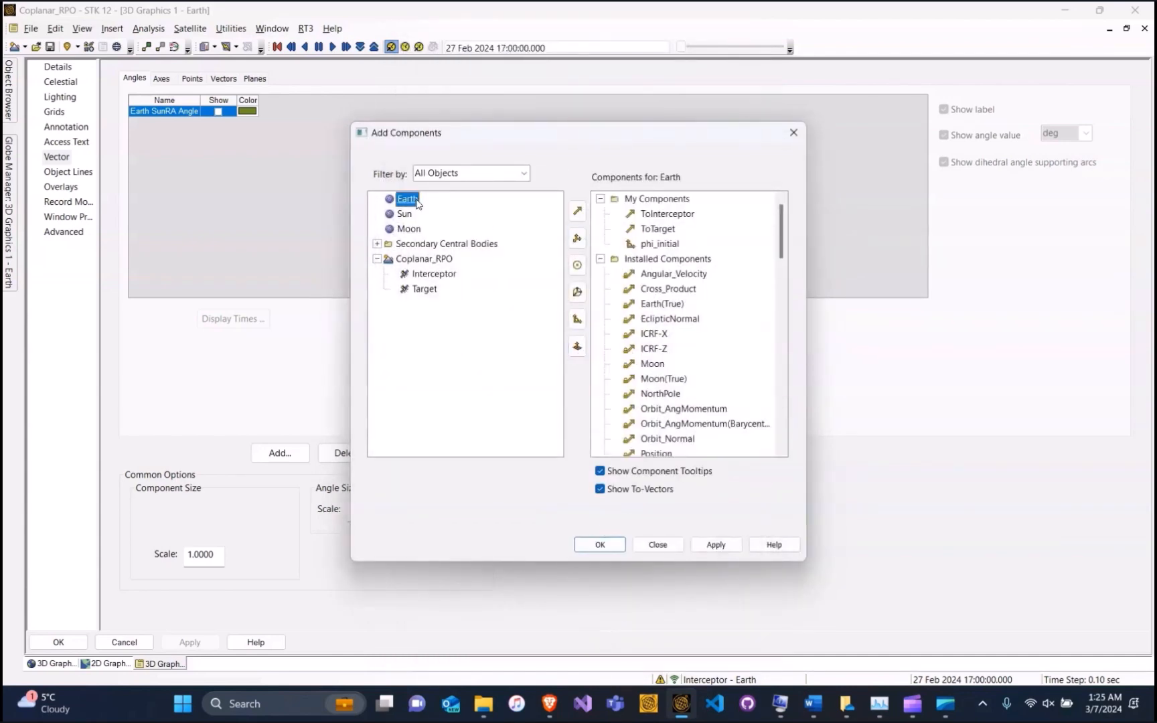
left_click(660, 244)
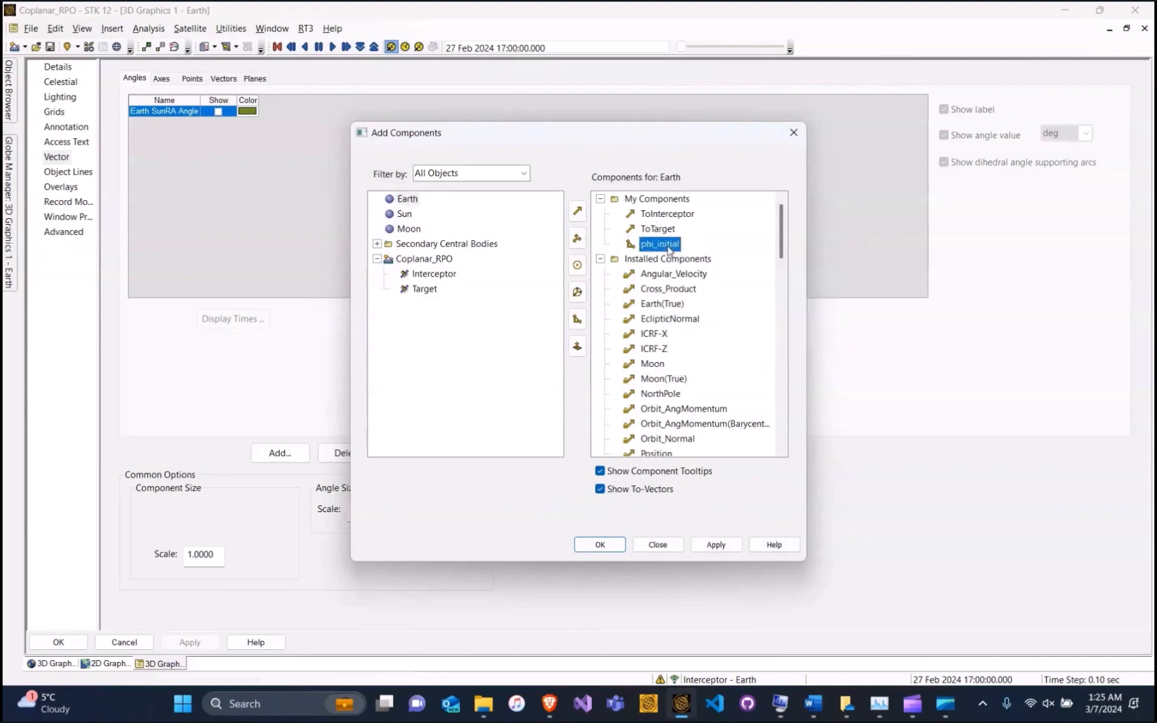
left_click(600, 544)
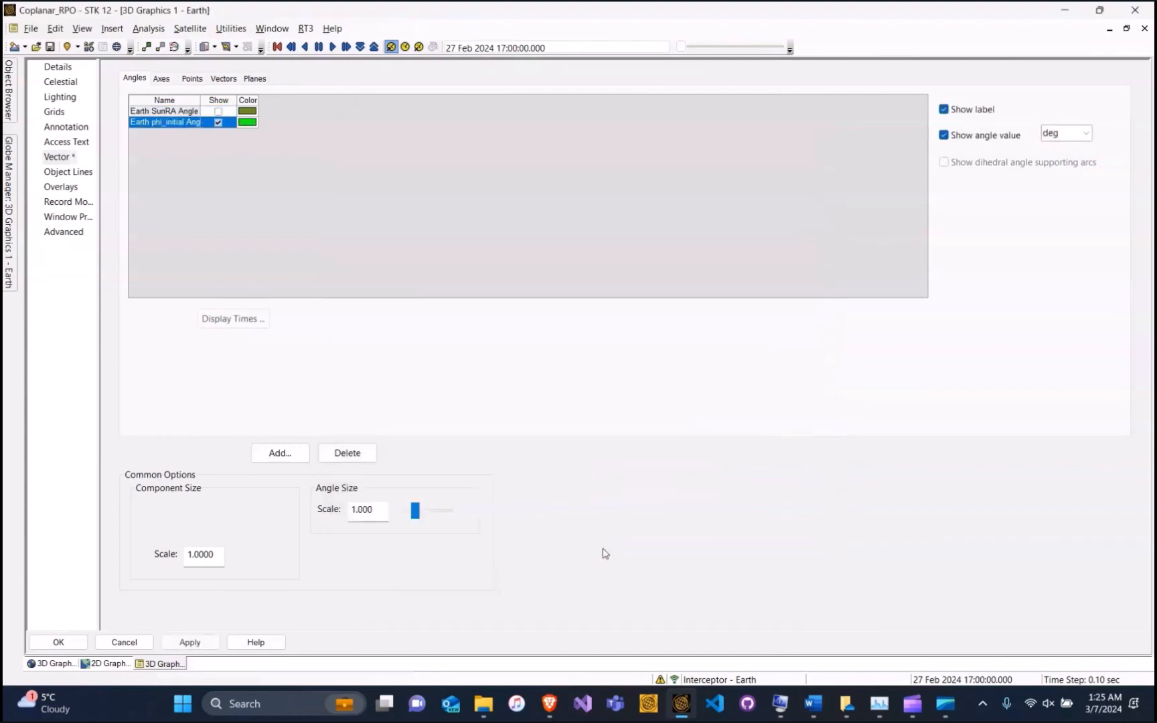
Apply the display changes and rotate the globe to see the 30.00 deg phi_initial arc
left_click(59, 642)
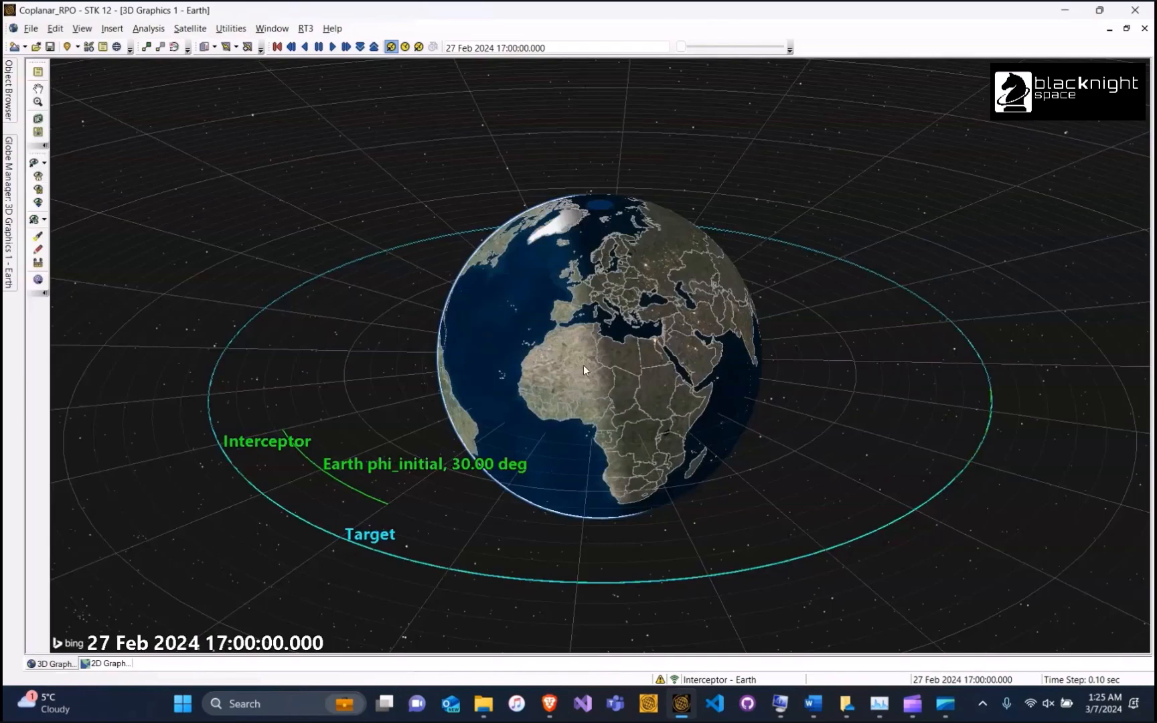
left_click_drag(622, 352, 392, 403)
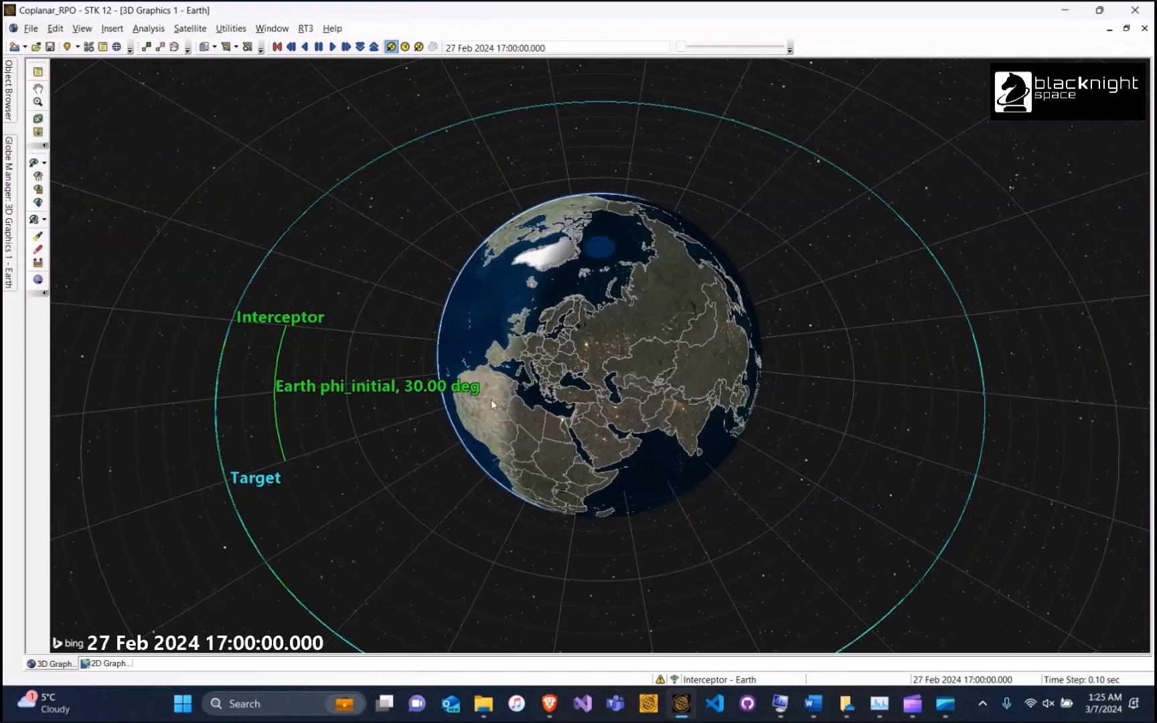
left_click_drag(492, 404, 678, 375)
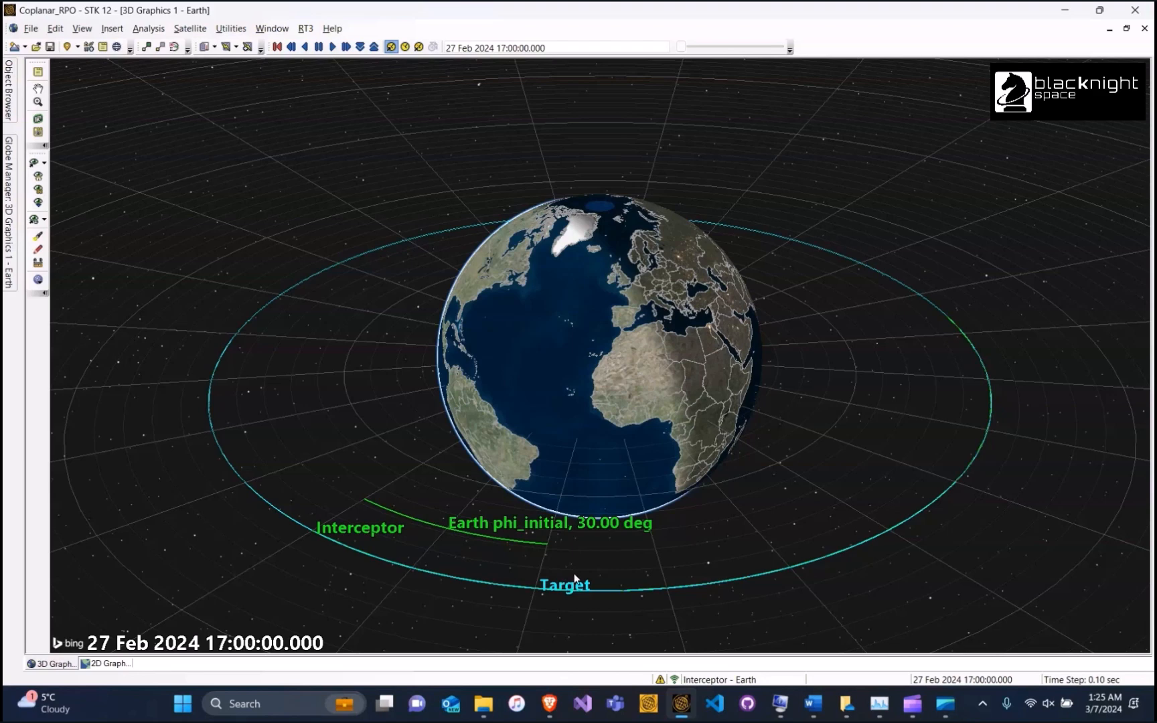
left_click(149, 30)
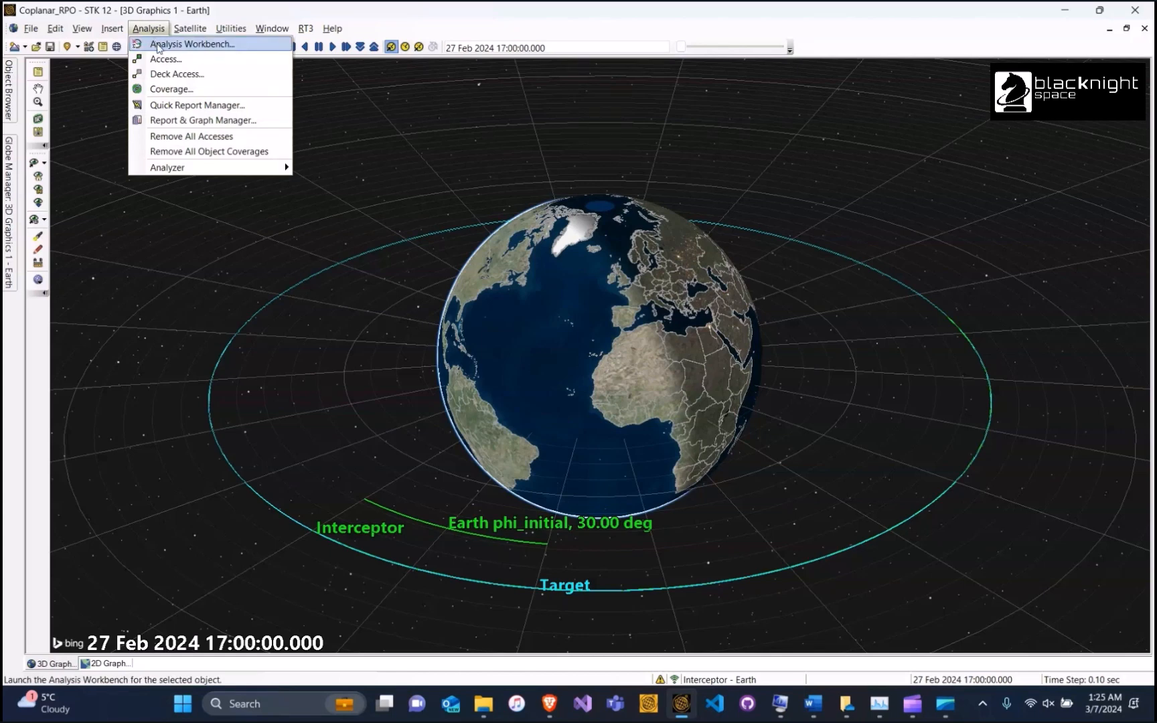
In the Analysis Workbench, add an Interceptor Function(x,y) calculation named phi_initial
left_click(159, 45)
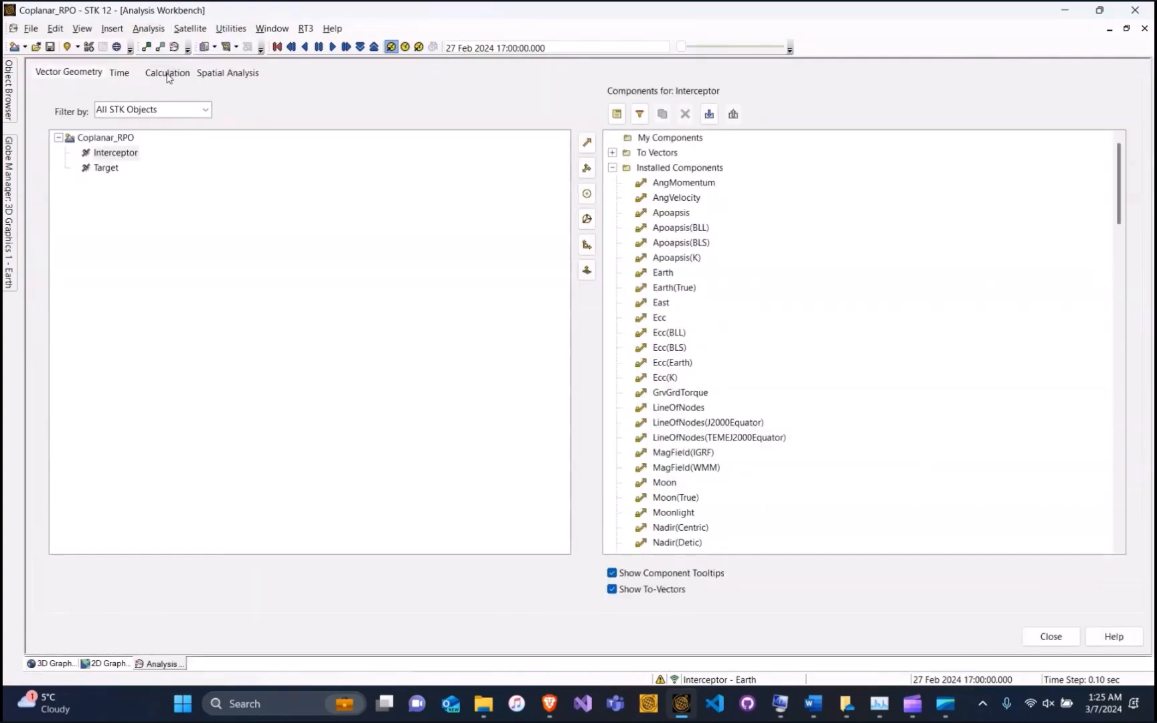
left_click(167, 73)
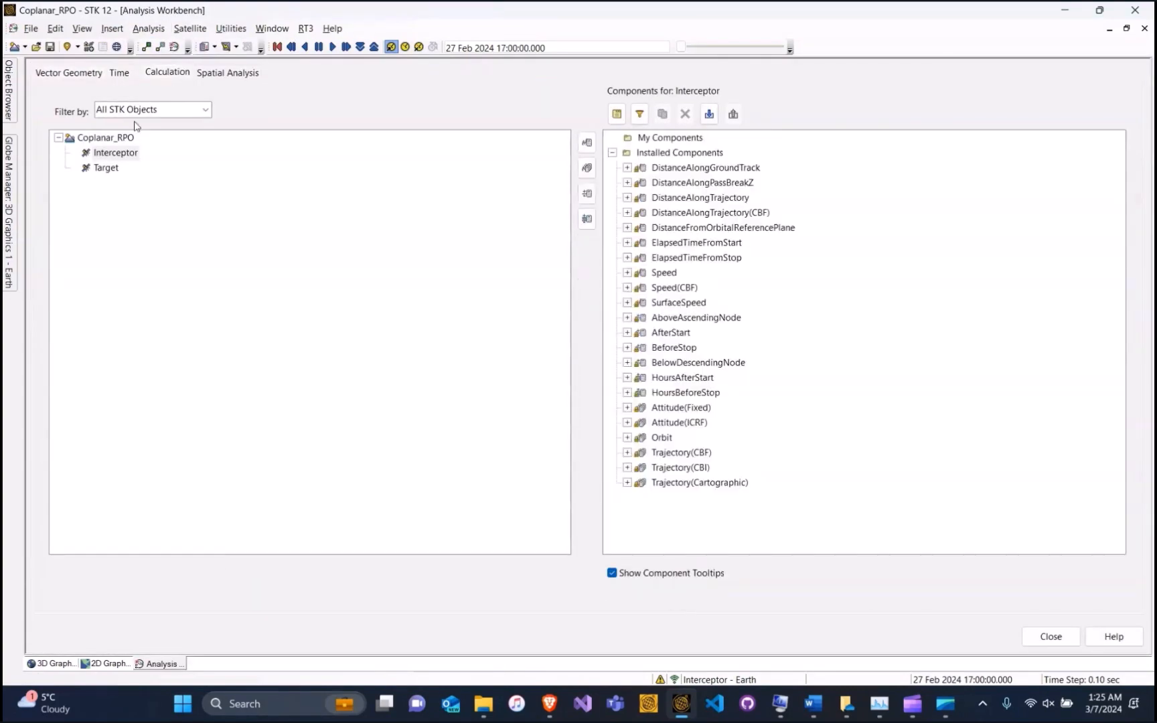
left_click(130, 154)
left_click(587, 144)
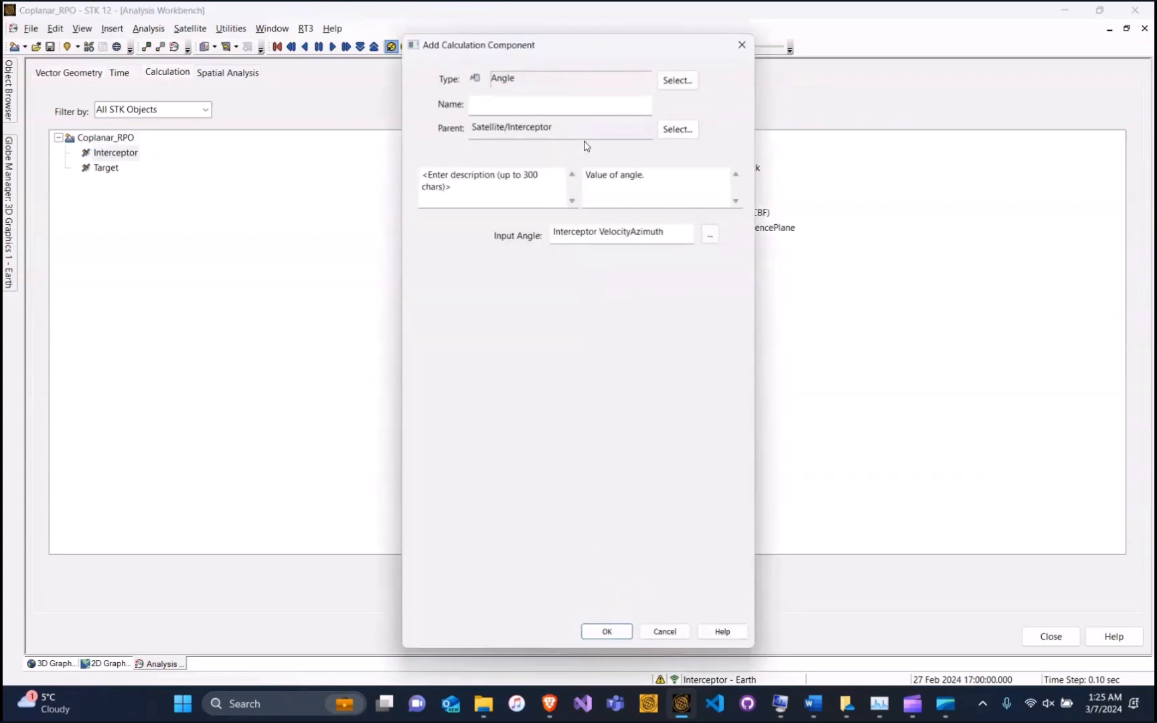
left_click(678, 80)
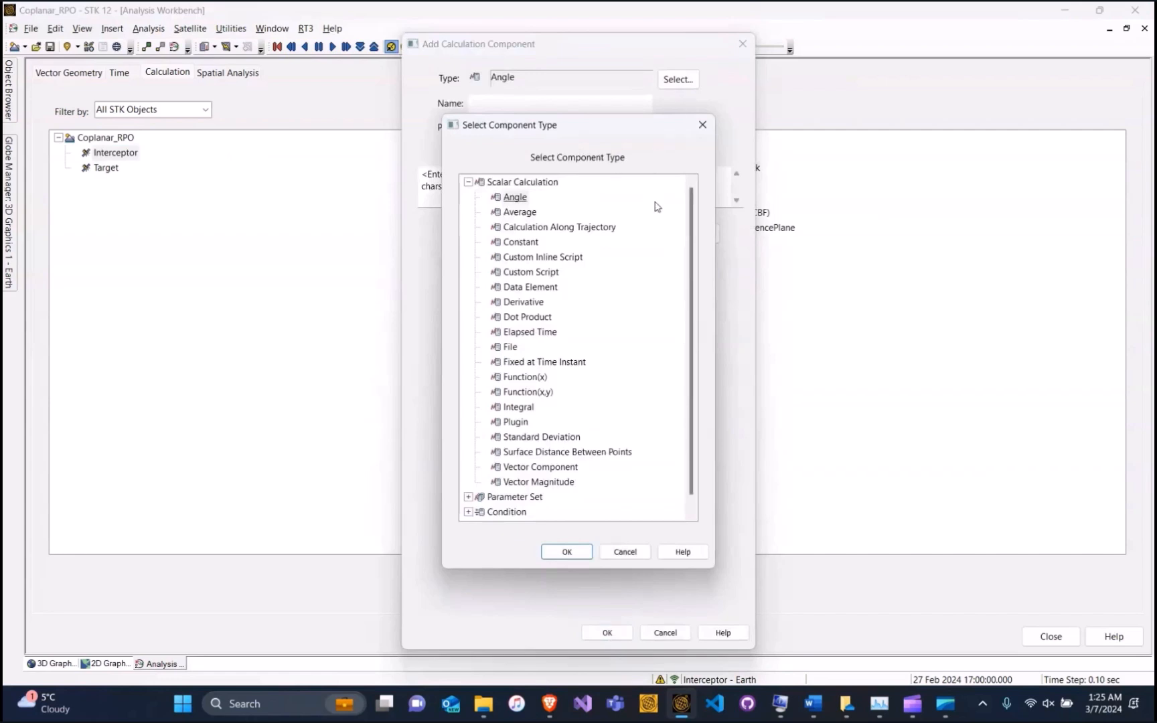
left_click(528, 392)
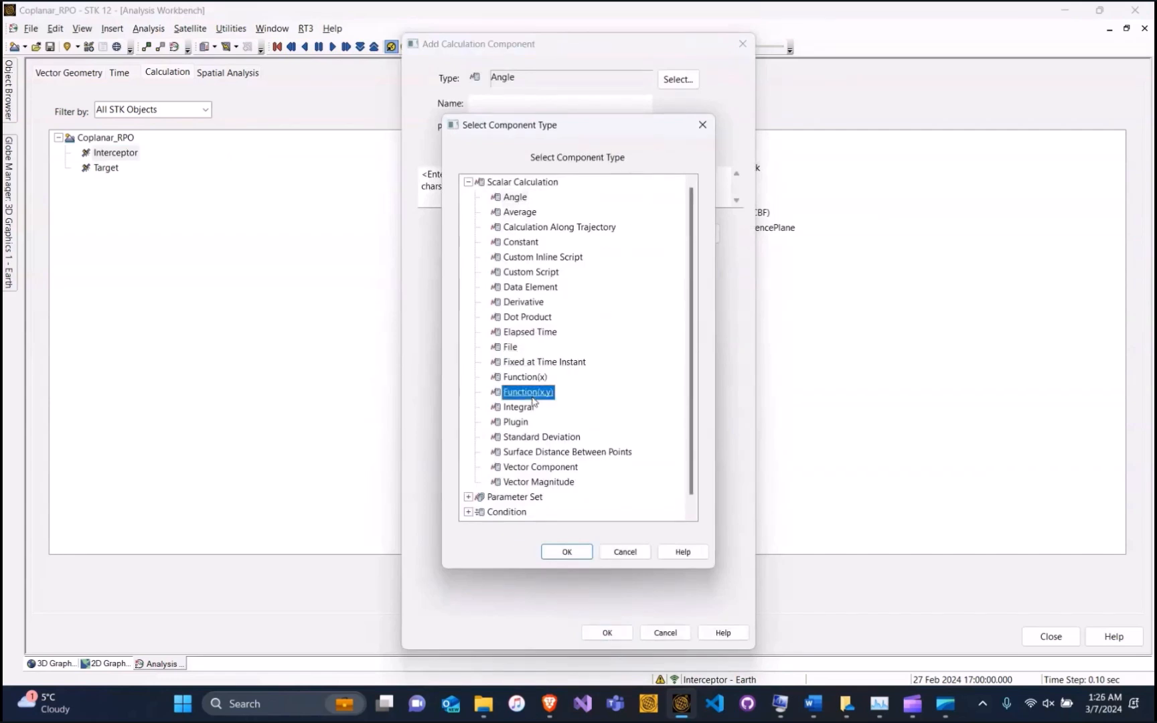
left_click(565, 551)
left_click(506, 107)
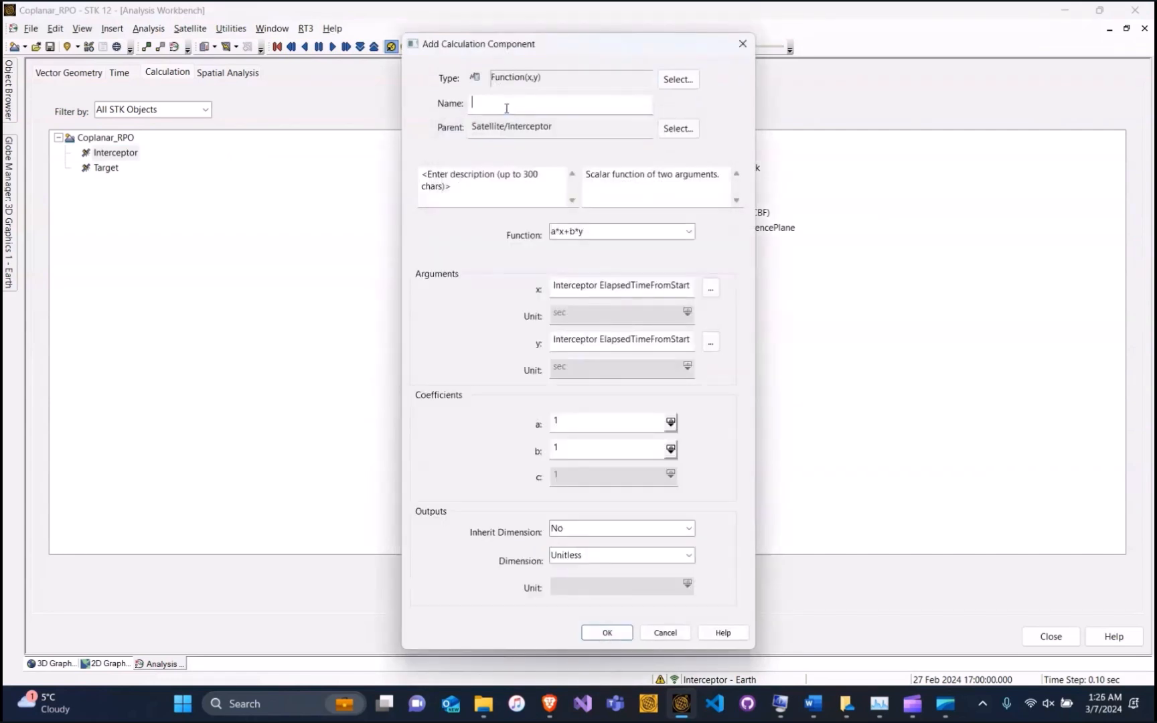
type("phi_initial")
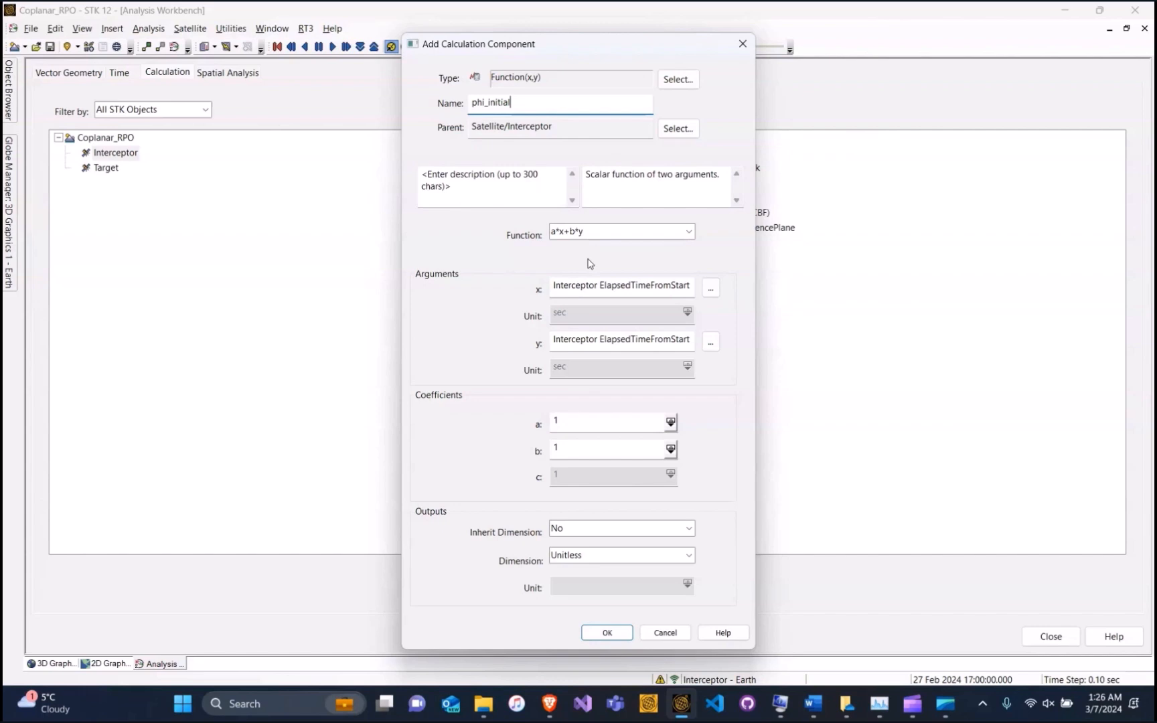
Set argument x to Target Orbit.Classical.TrueAnomaly
left_click(711, 288)
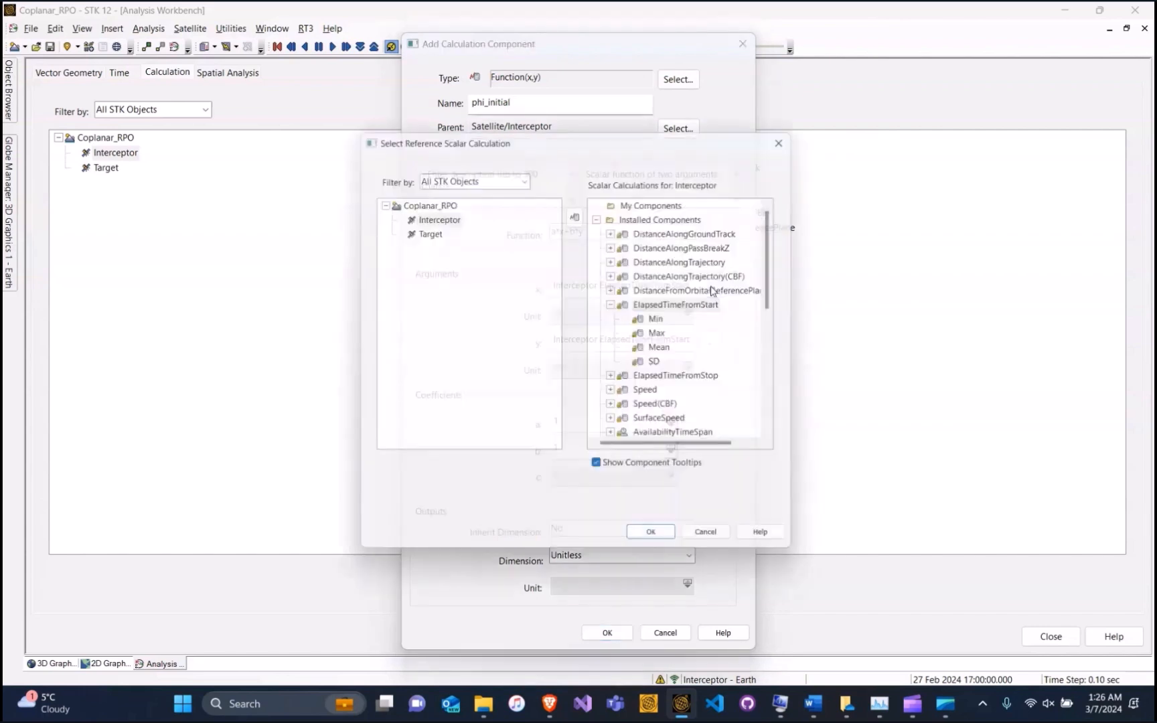
left_click(424, 229)
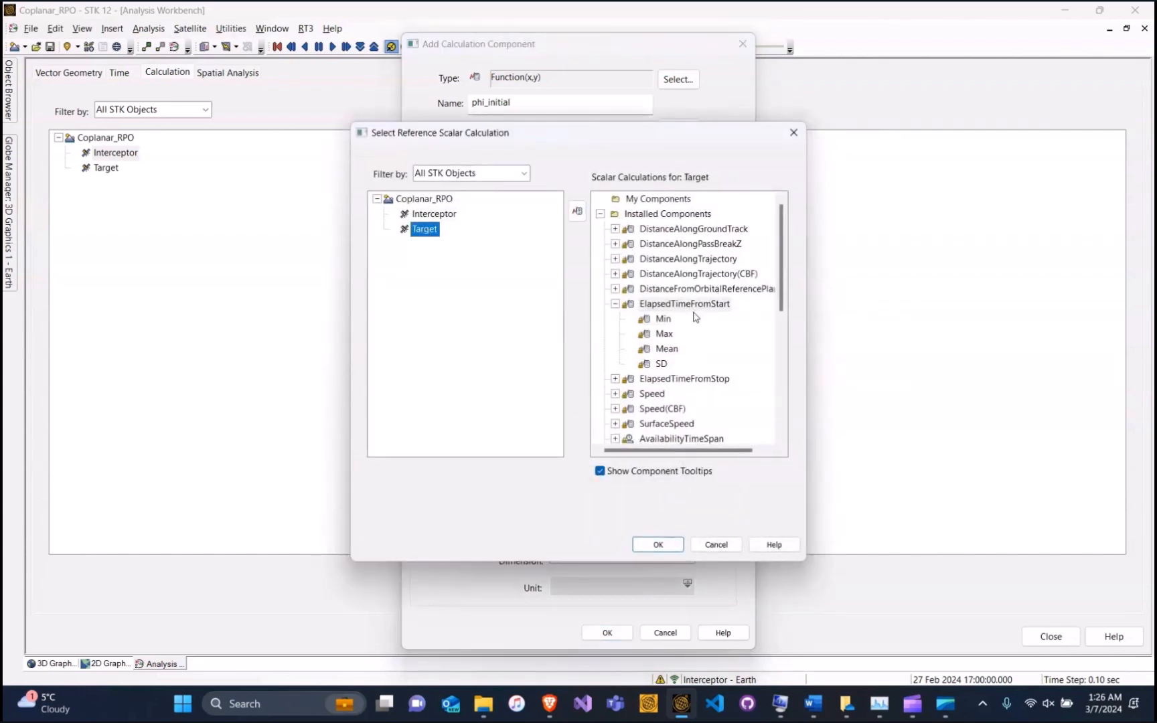
left_click_drag(781, 242, 784, 368)
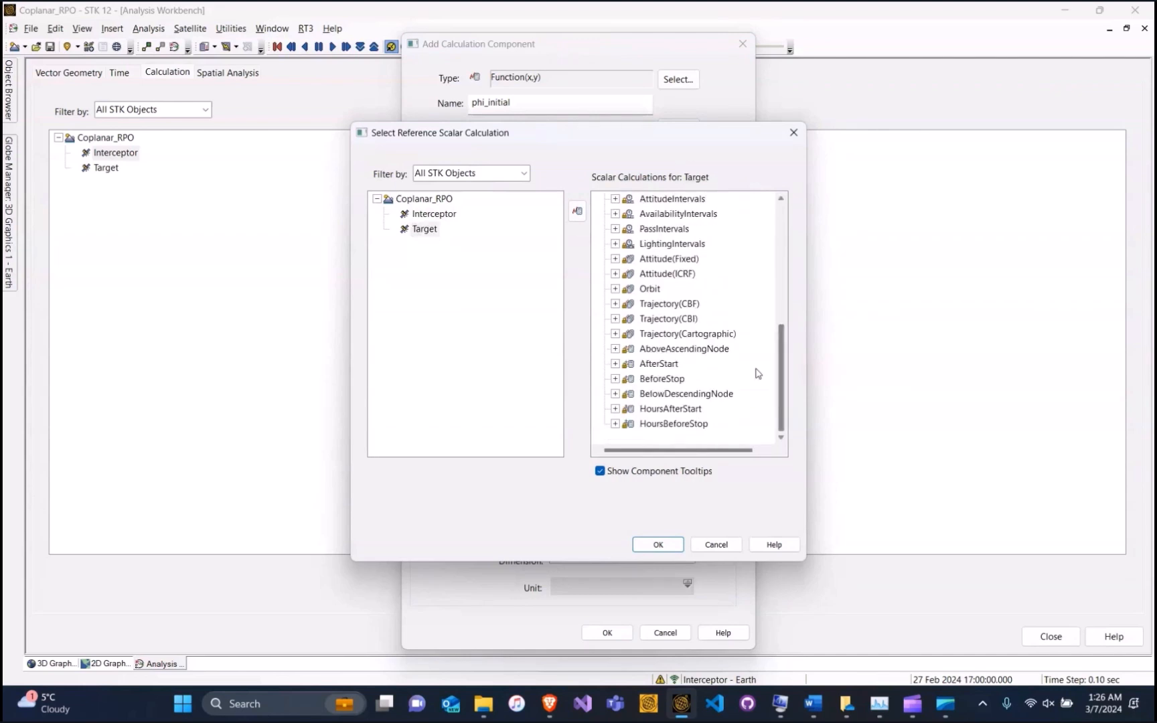
left_click(615, 289)
left_click(631, 320)
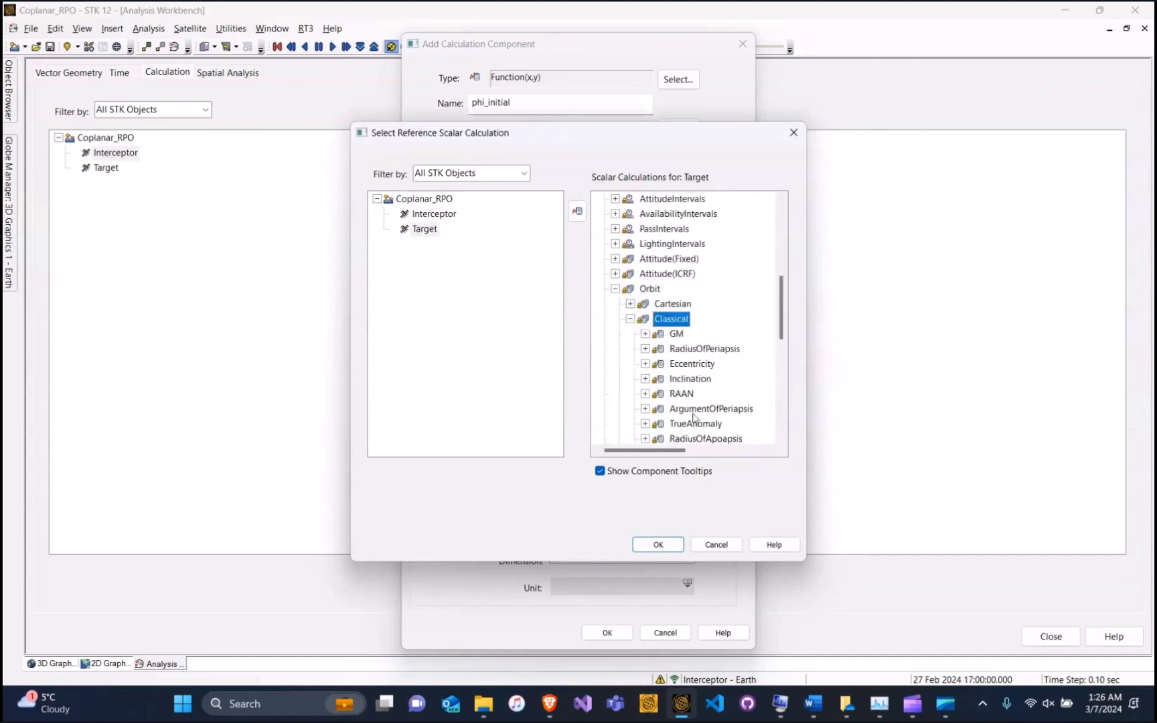
left_click(695, 423)
left_click(659, 545)
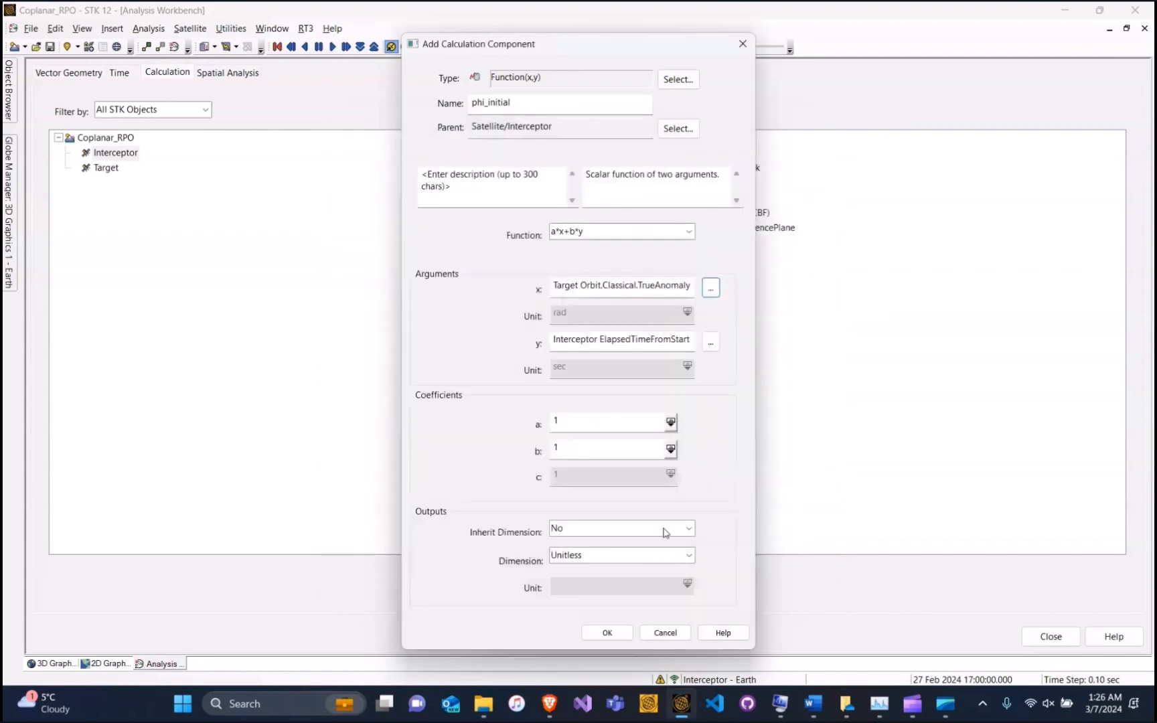
Set argument y to Interceptor Orbit.Classical.TrueAnomaly with coefficient b = -1
left_click(711, 342)
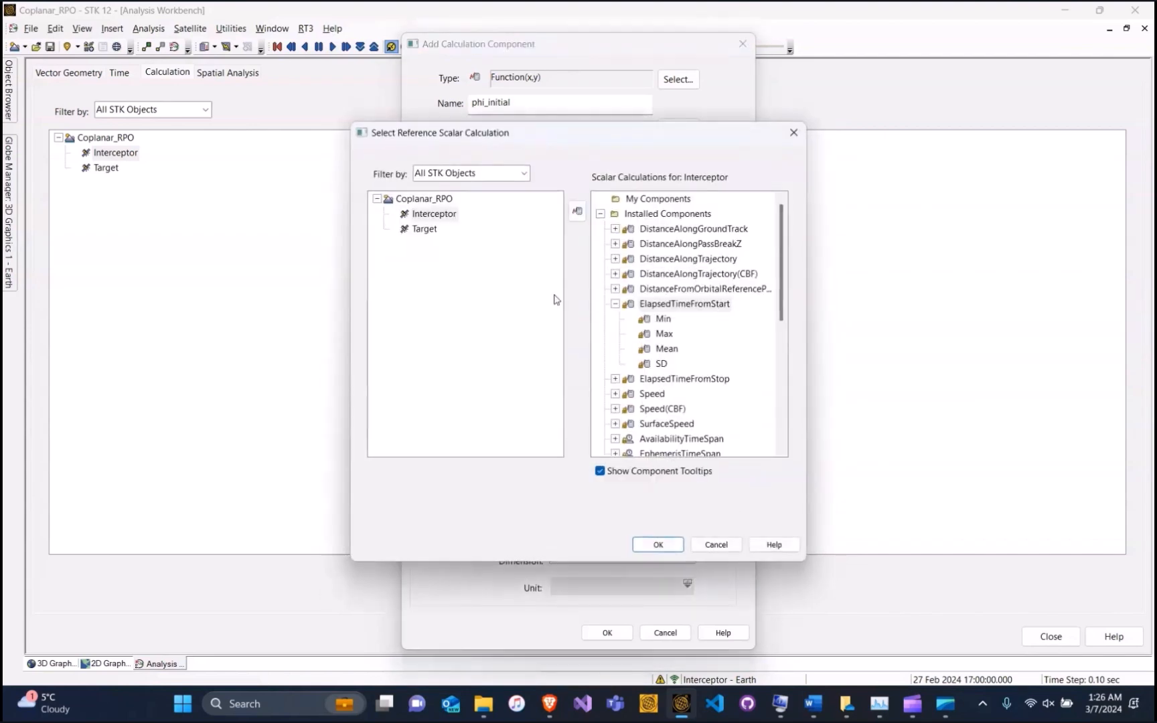
left_click(434, 214)
scroll(661, 328, "down", 8)
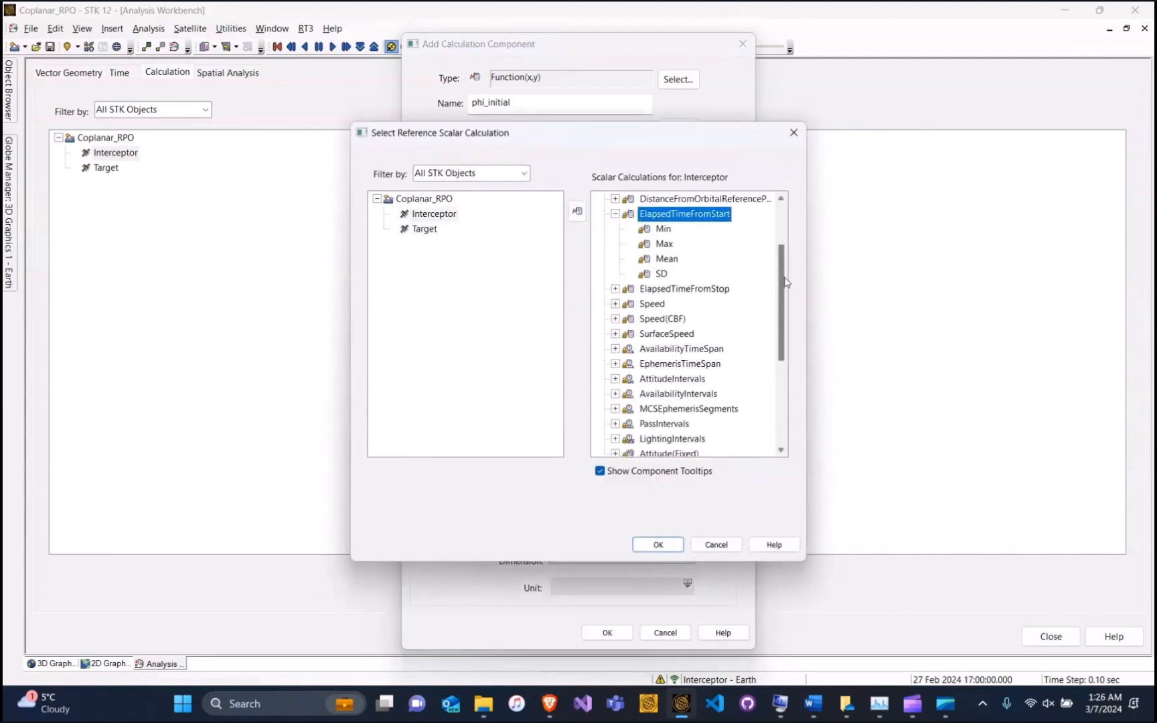
double_click(649, 304)
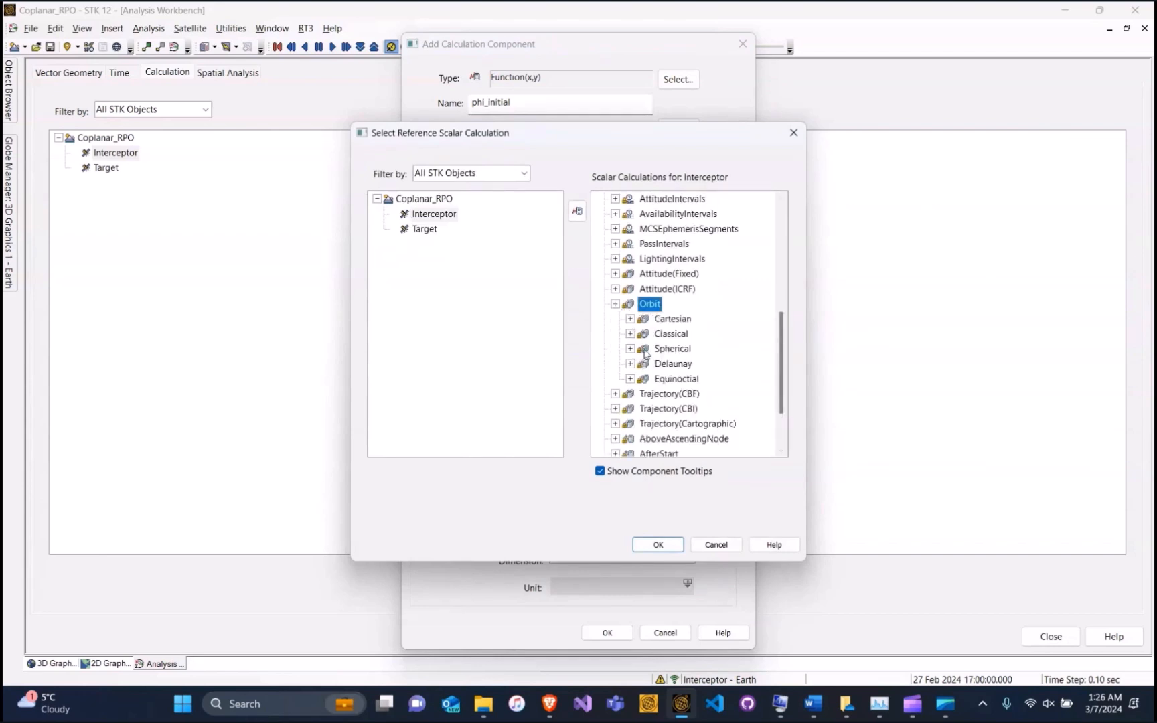
double_click(669, 334)
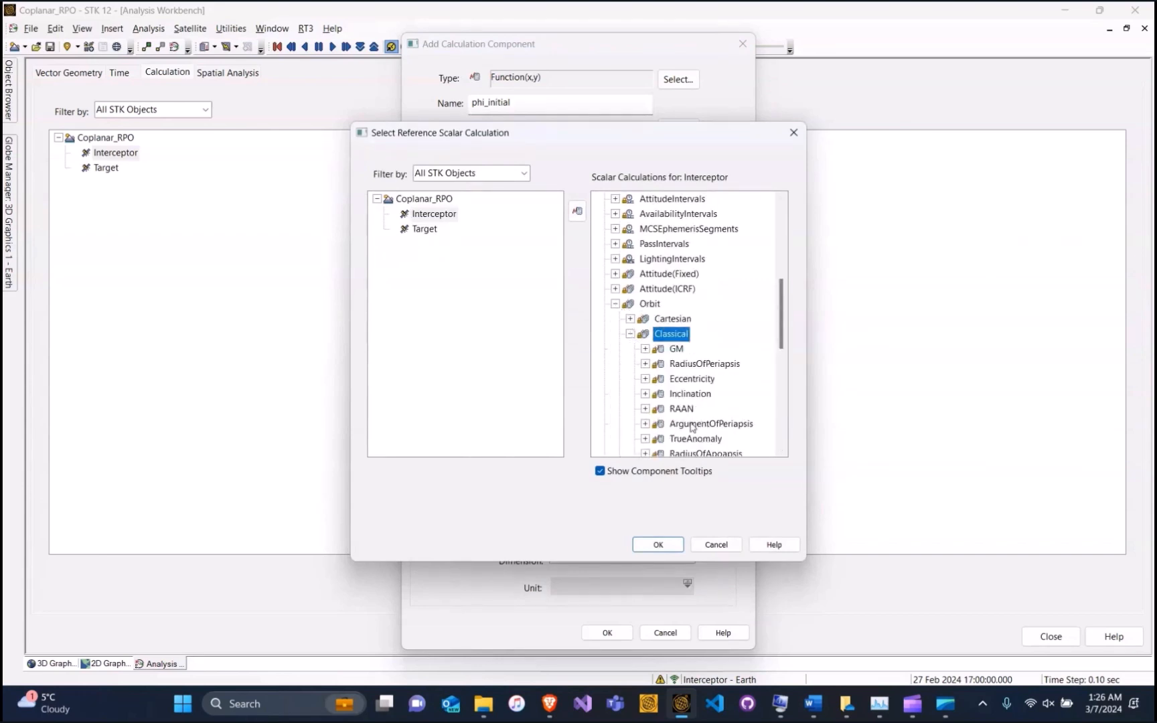
left_click(696, 439)
left_click(658, 544)
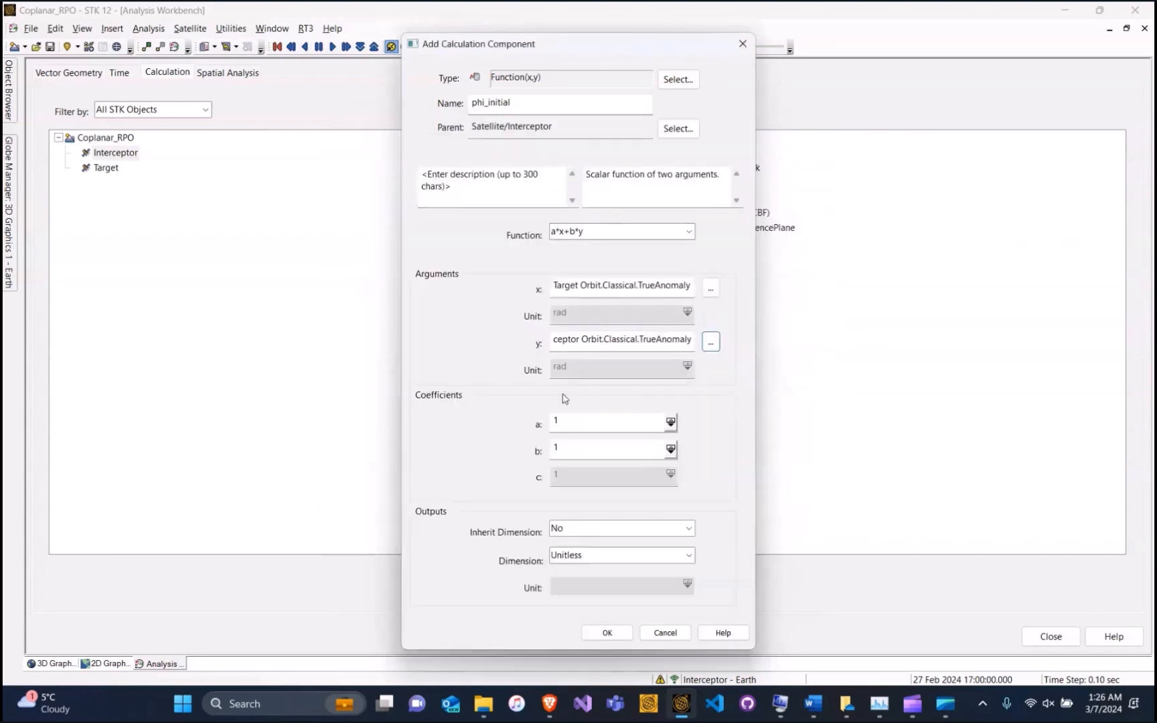
left_click(556, 449)
type("1")
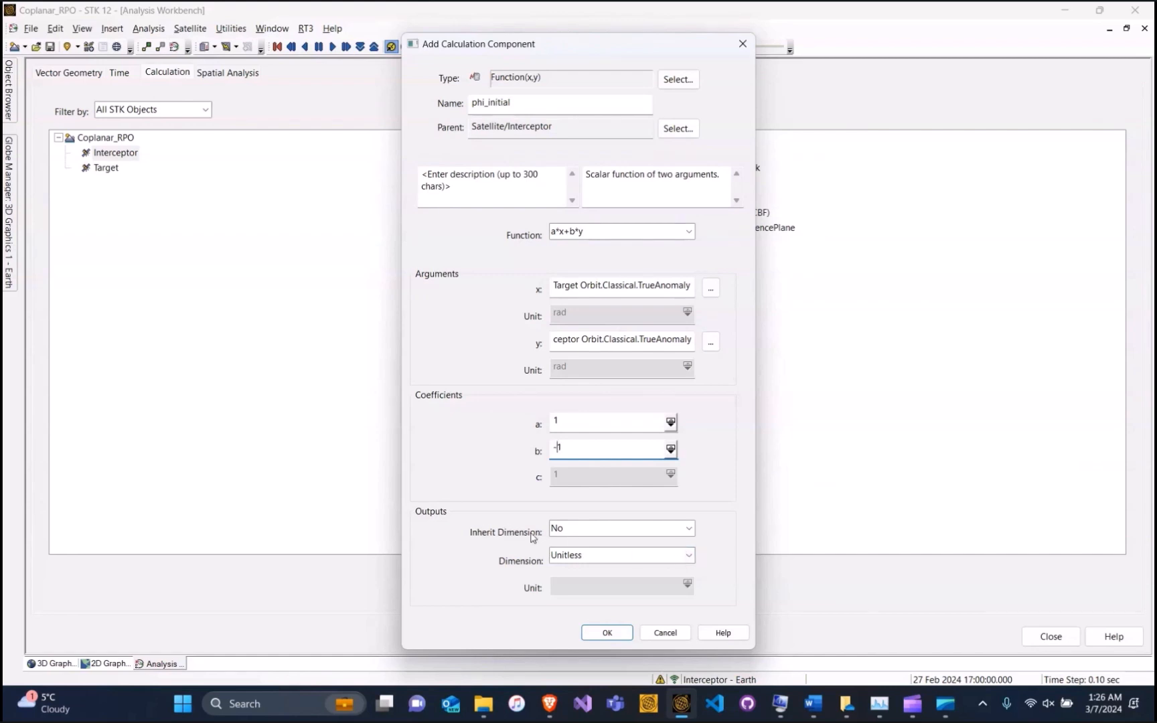
Set the output dimension to Angle and create the phi_initial calculation
left_click(569, 561)
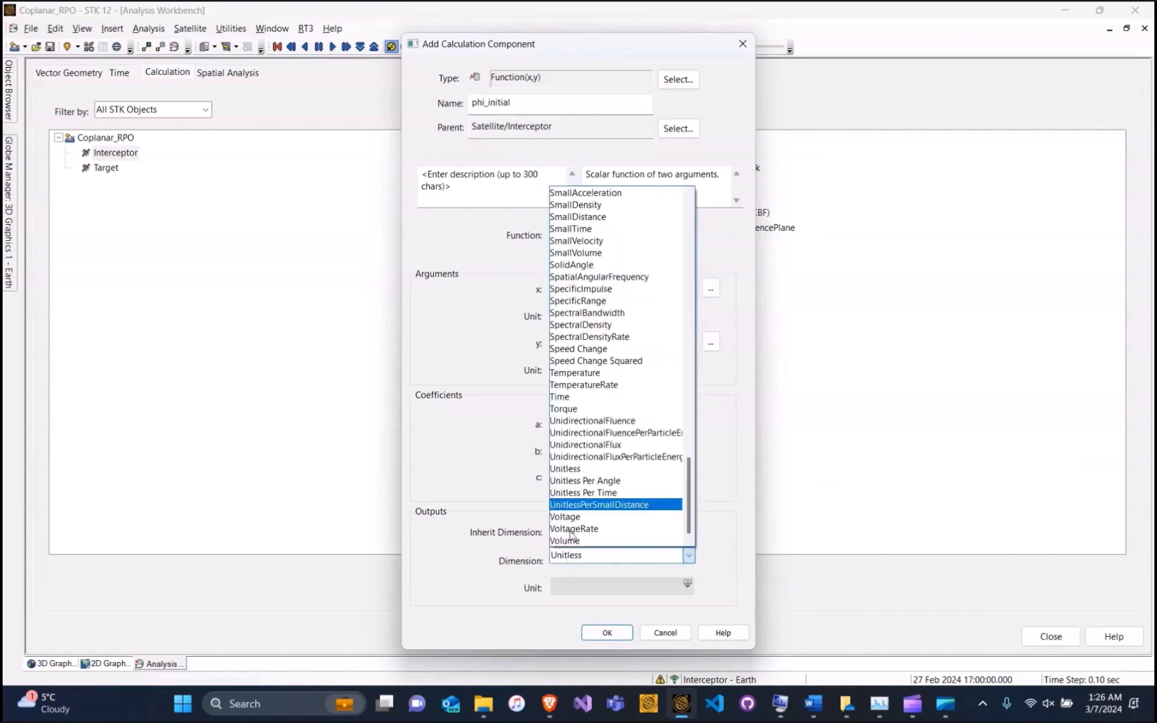
left_click_drag(690, 495, 690, 204)
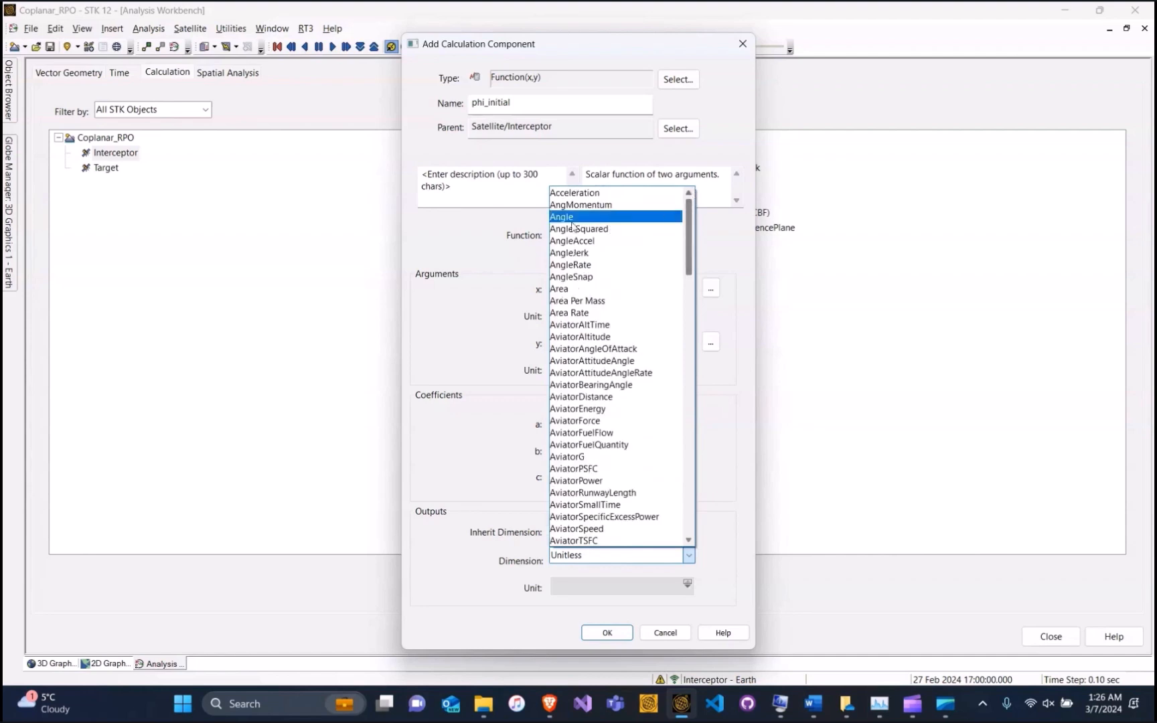
left_click(568, 215)
left_click(601, 640)
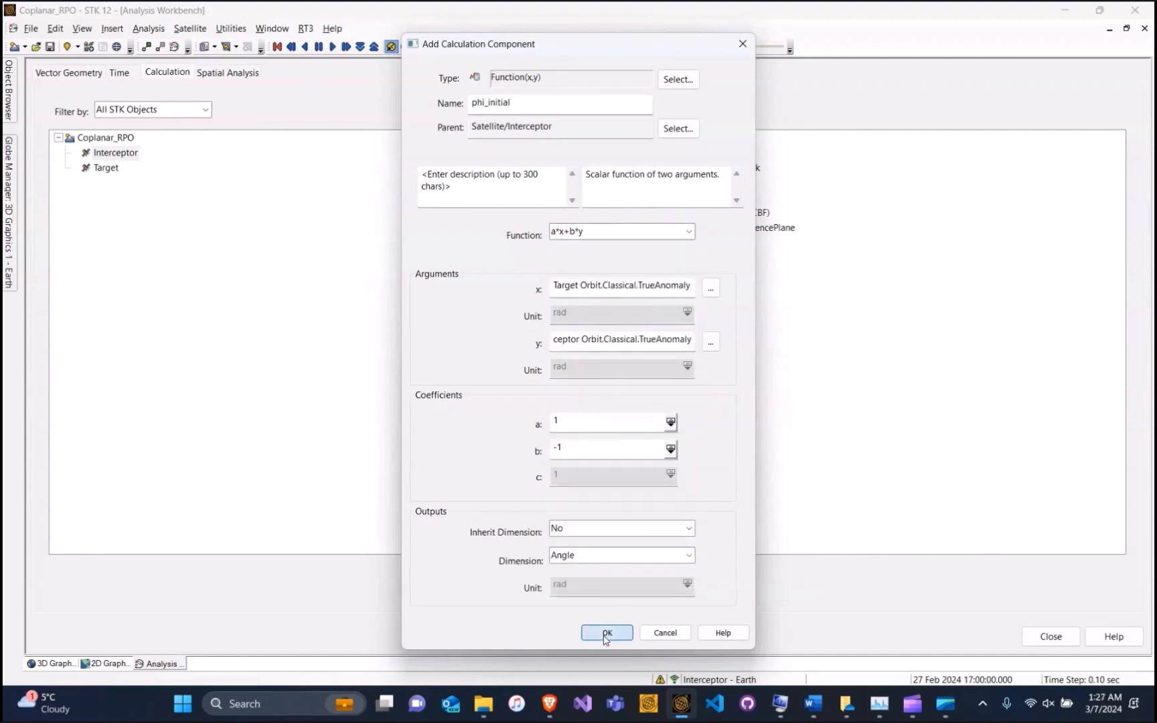
Report phi_initial over time, confirm it holds 30.000 deg, and close the report
right_click(662, 154)
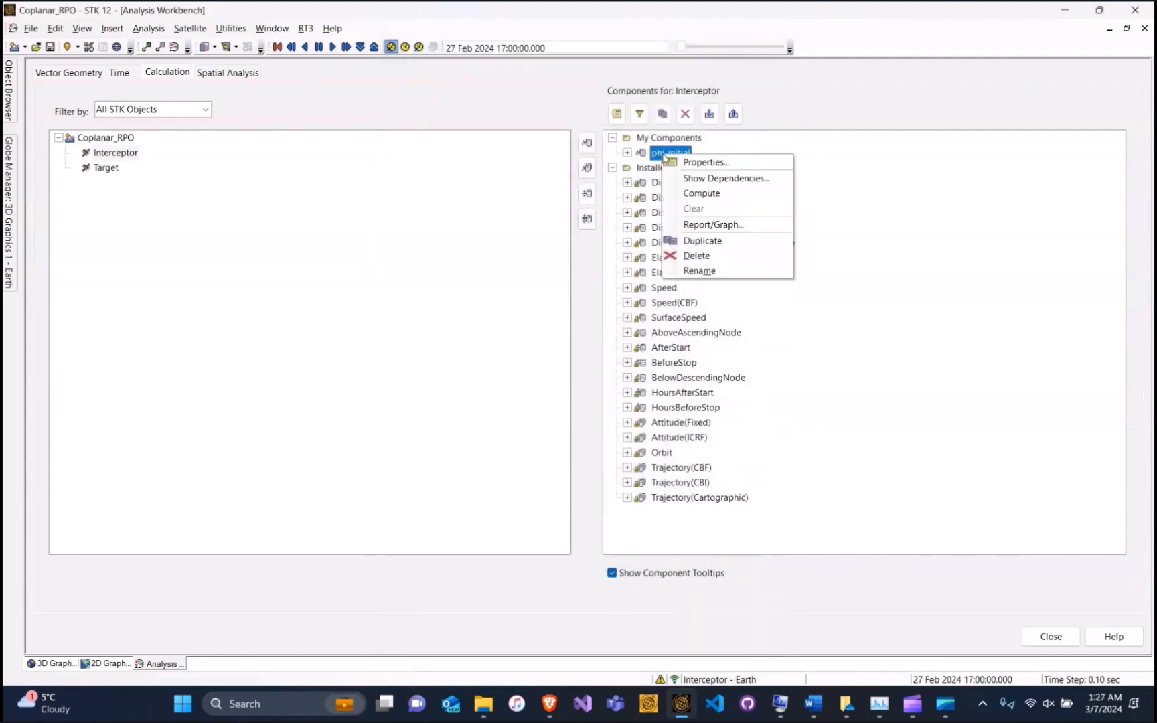
left_click(714, 225)
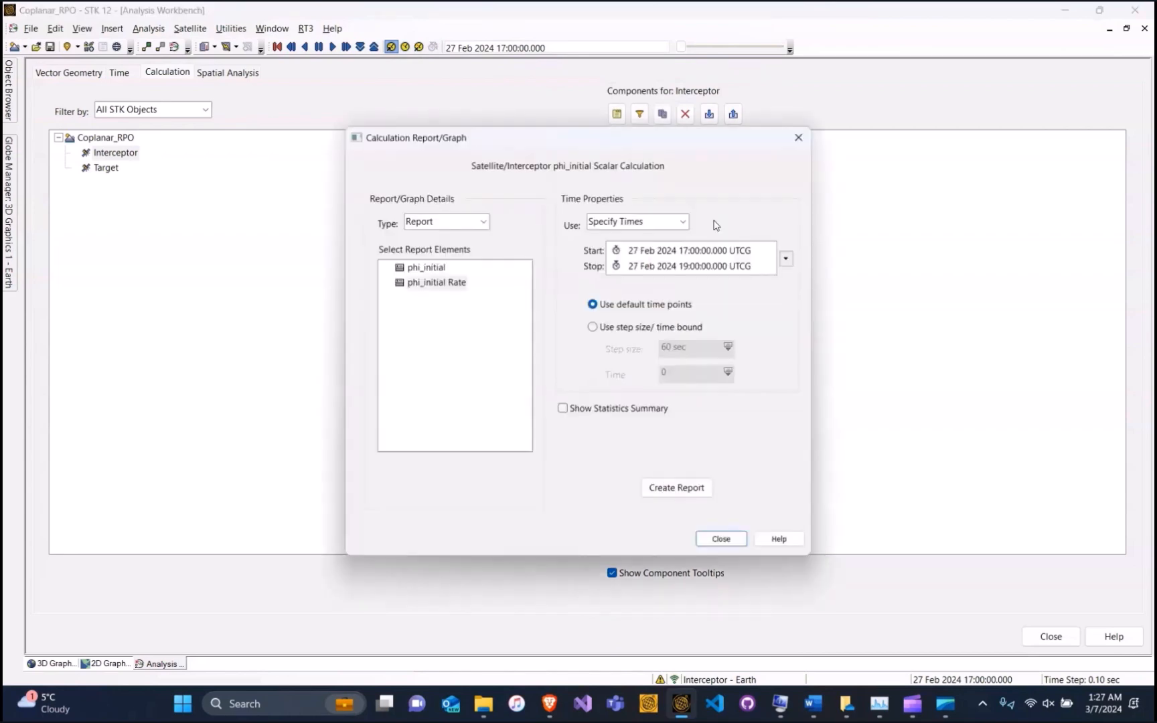
left_click(425, 268)
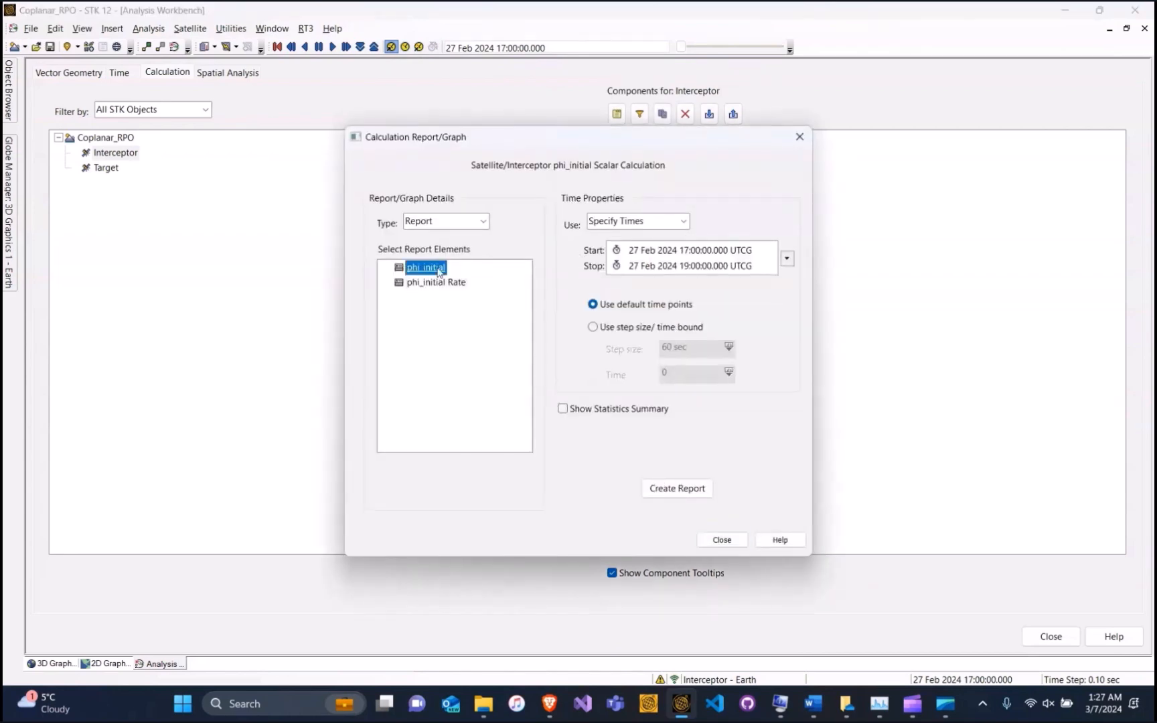
left_click(675, 488)
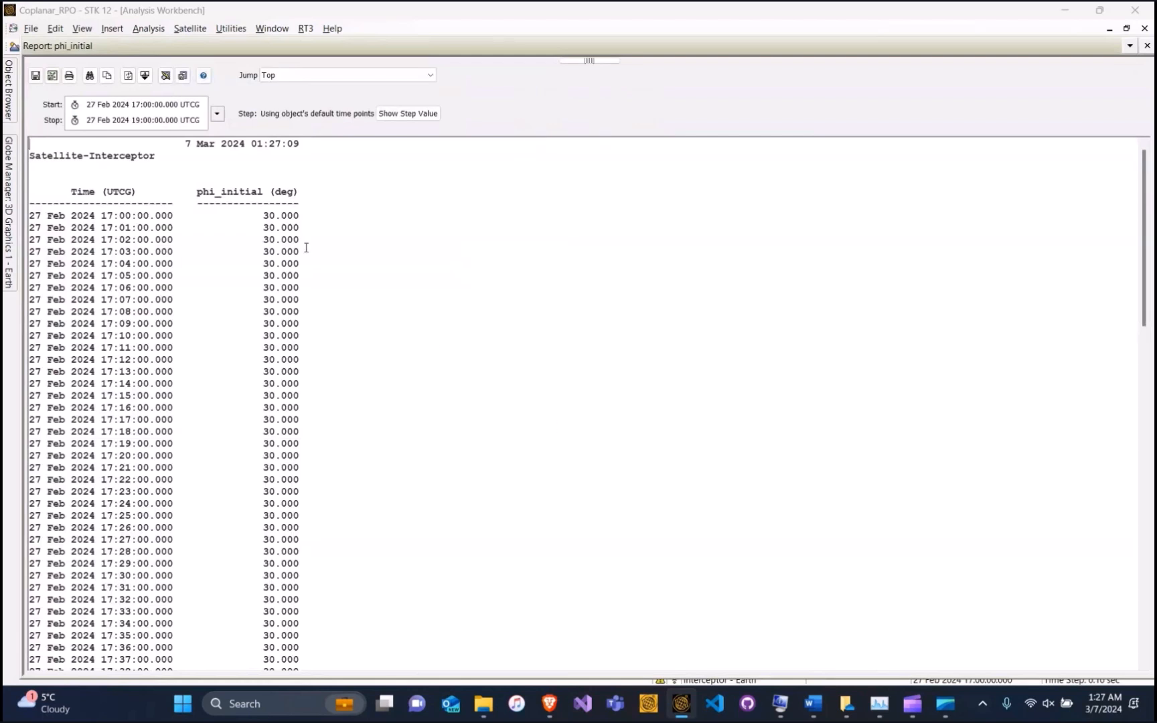
left_click_drag(263, 215, 322, 327)
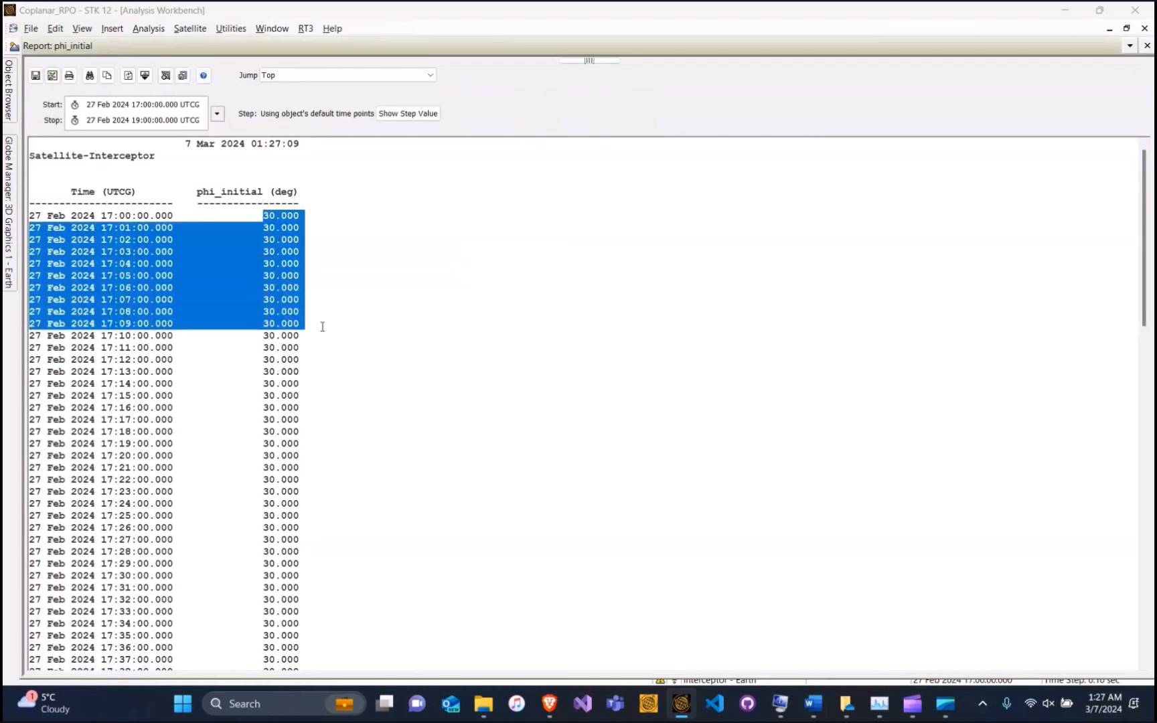
left_click(1147, 44)
left_click(721, 540)
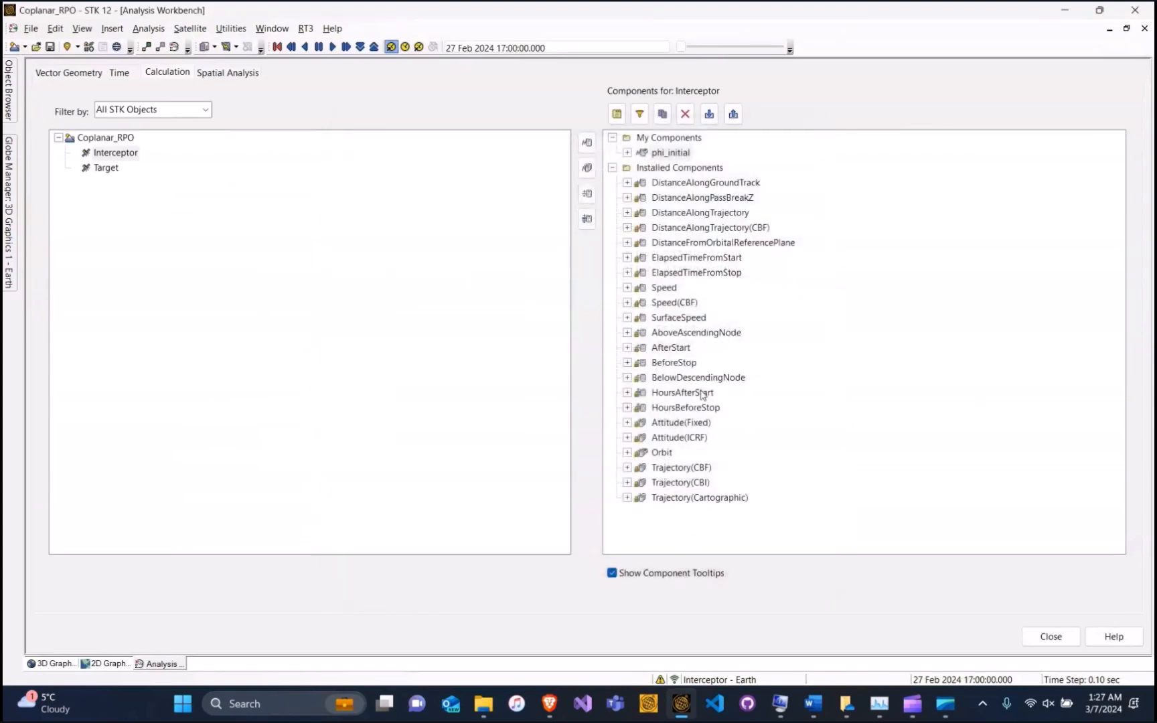
Add a Function(x) calculation named phi_travel with phi_initial as its x scalar
left_click(588, 143)
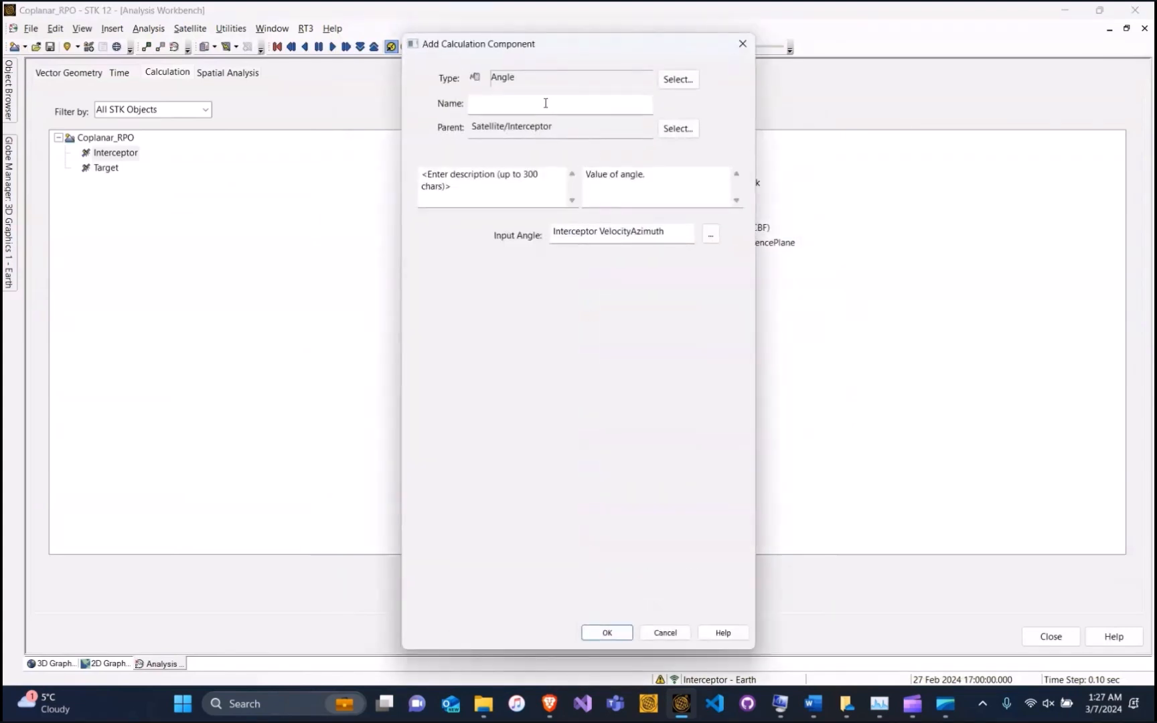
left_click(688, 80)
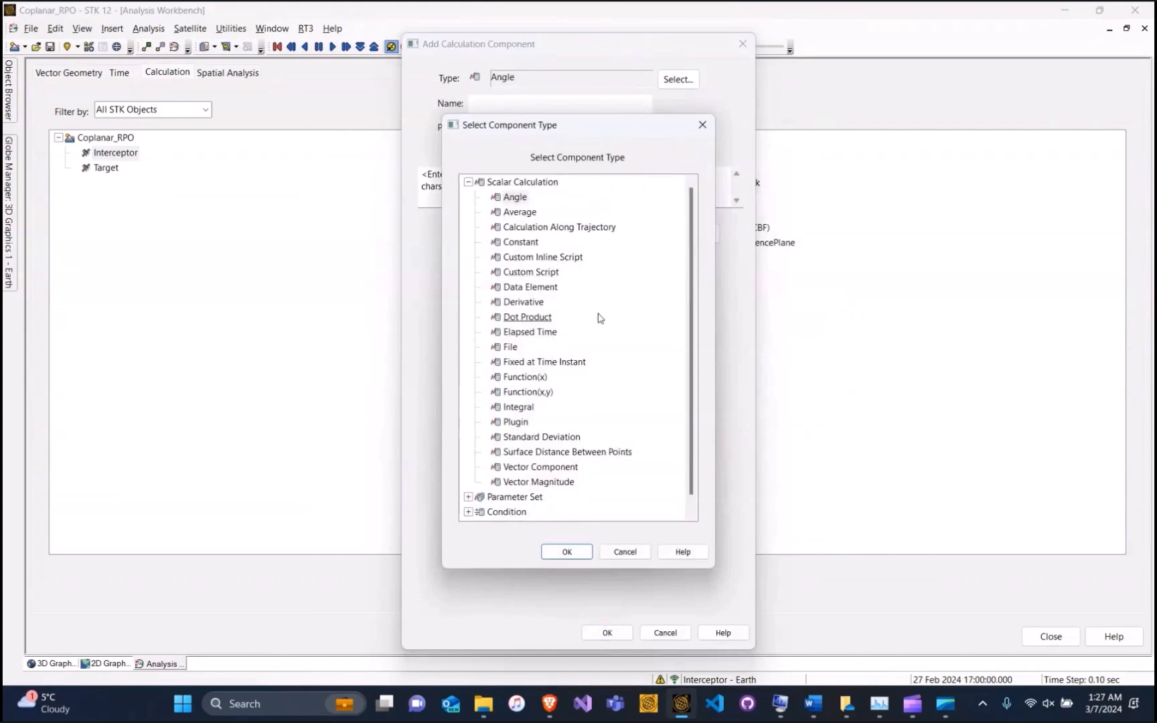
left_click(543, 379)
left_click(566, 551)
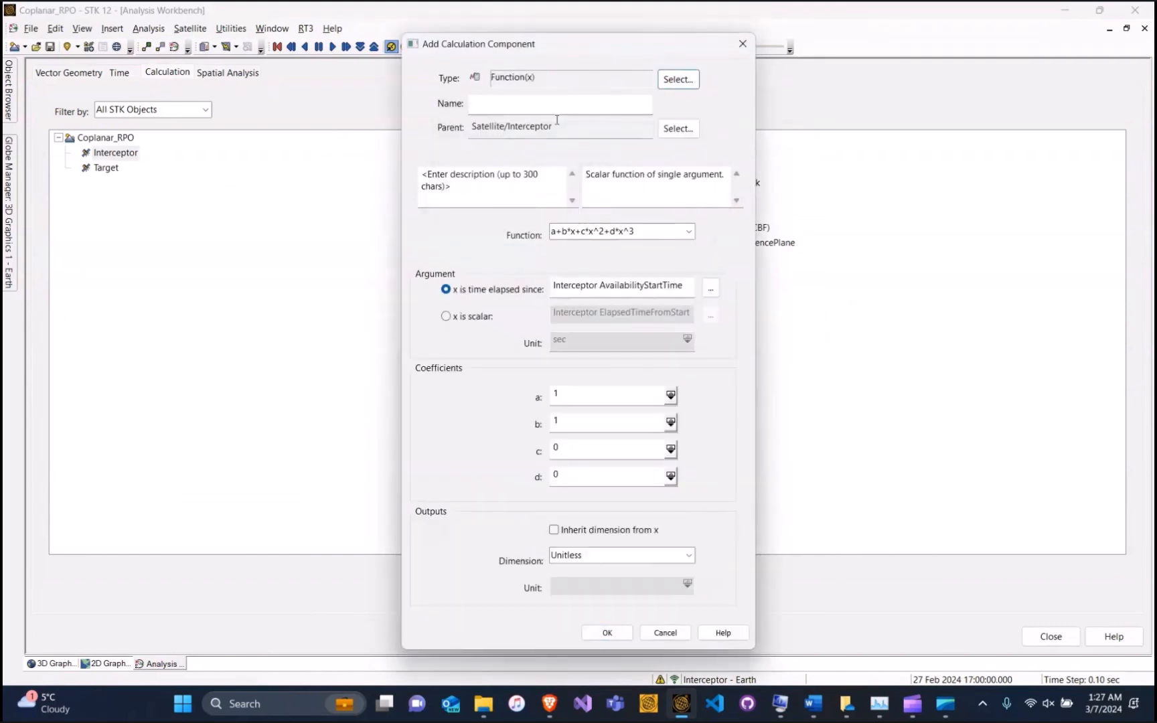
left_click(551, 109)
type("phi_travel")
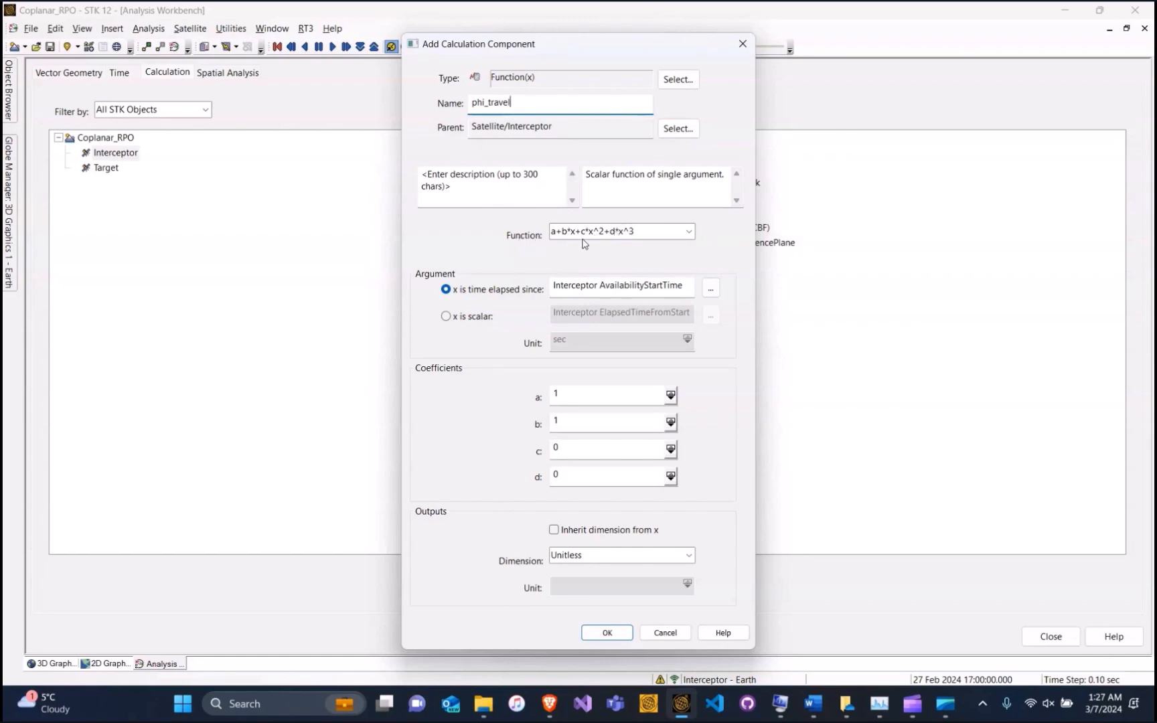
left_click(446, 317)
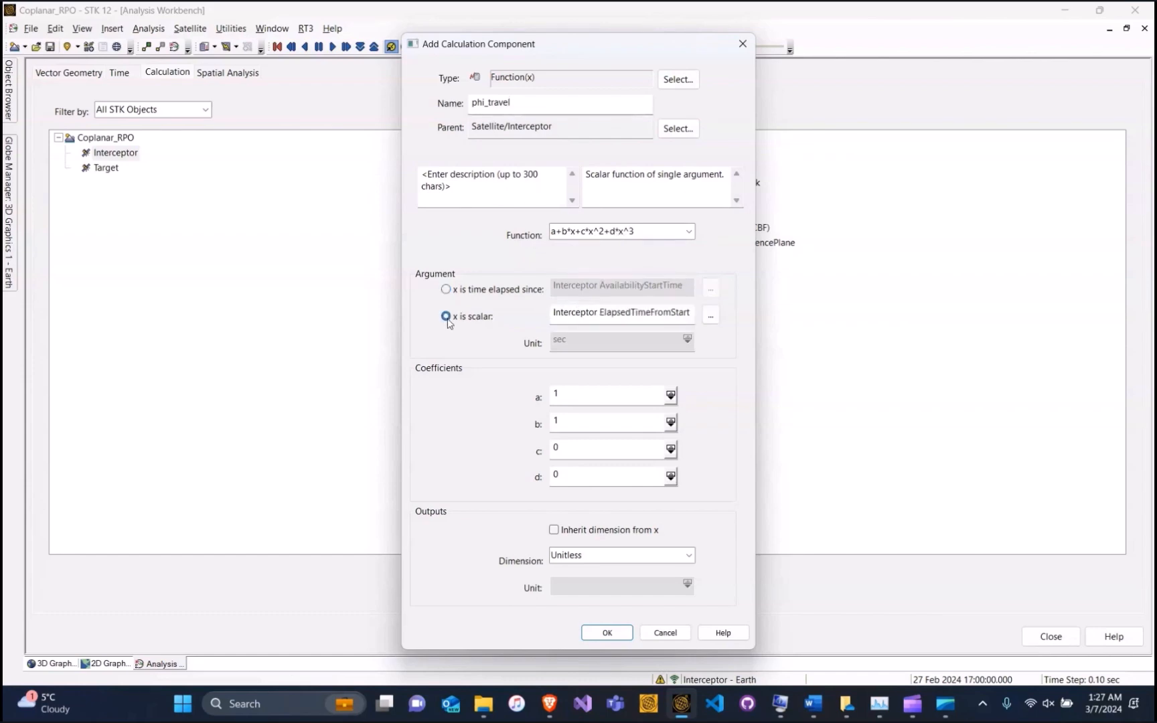
left_click(710, 314)
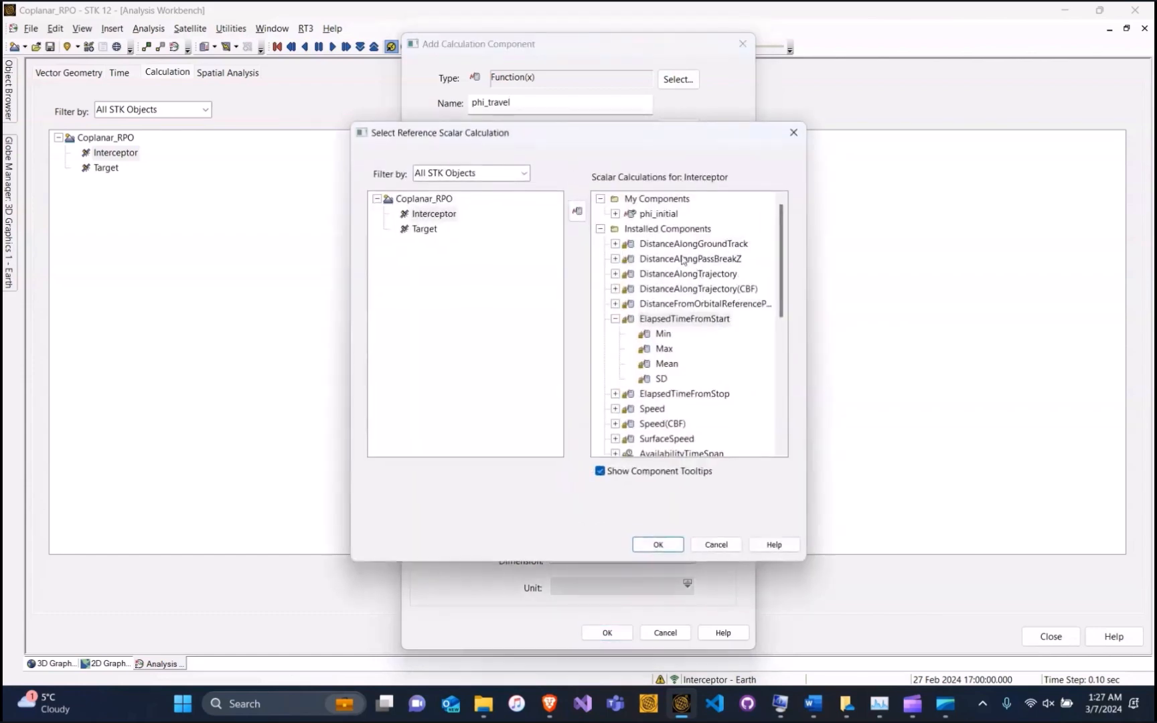
left_click(657, 214)
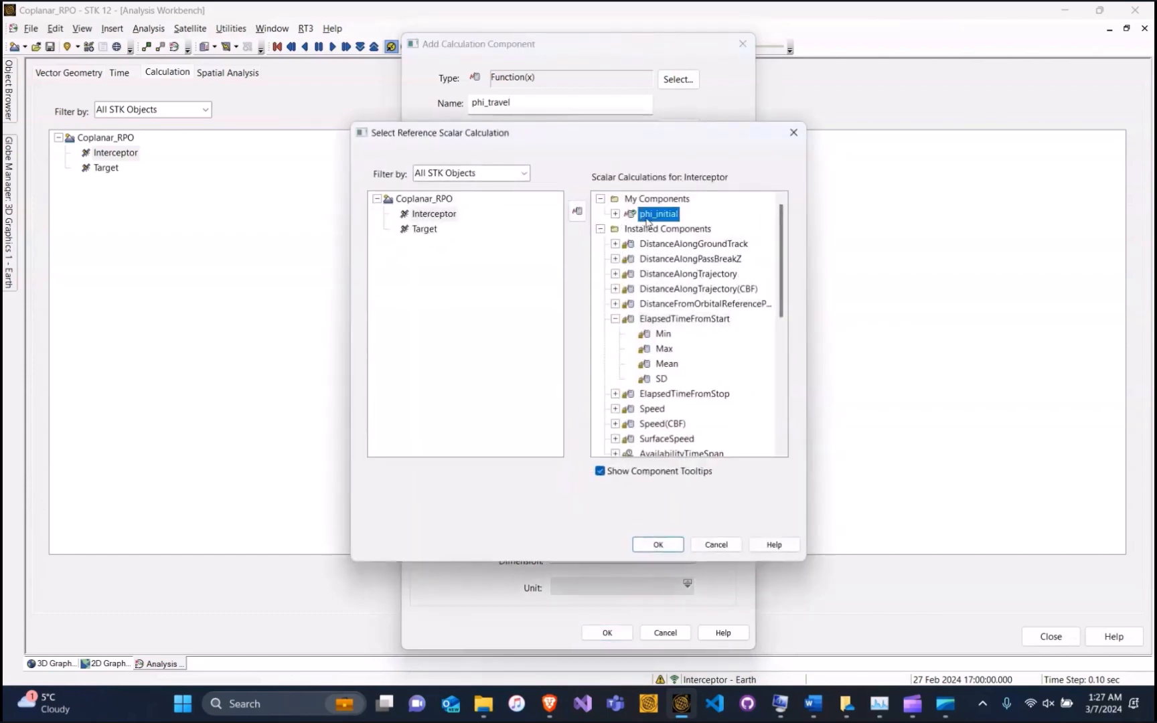
left_click(658, 545)
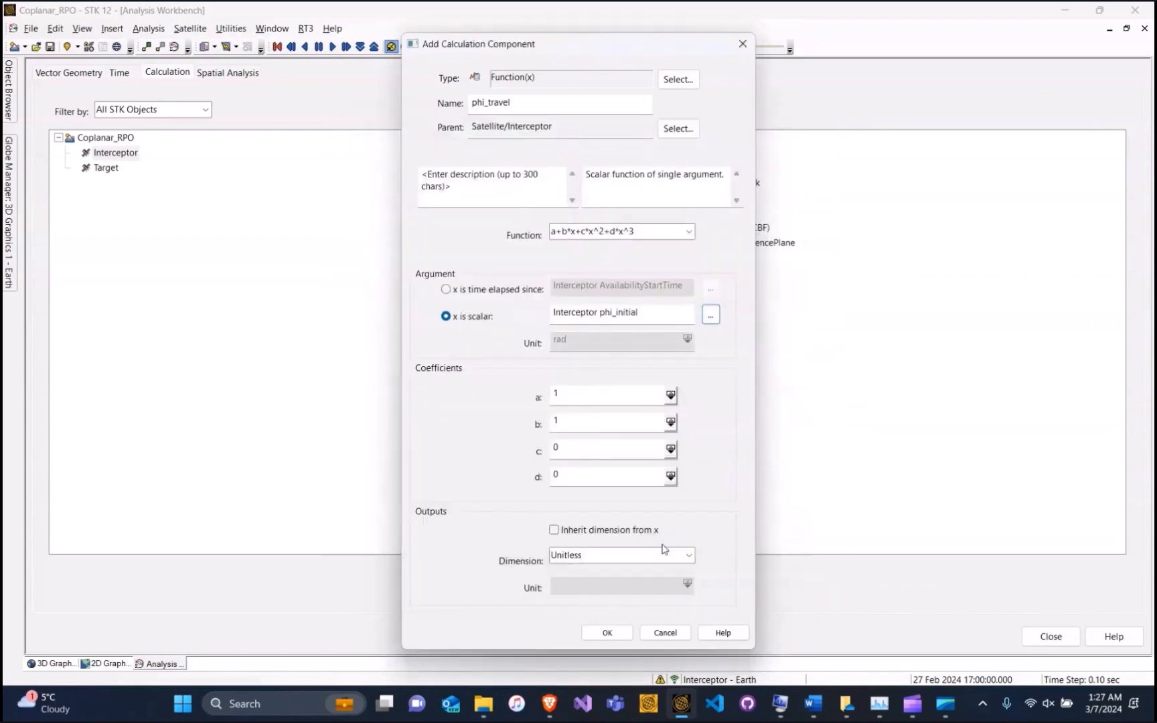
Set coefficients a = 6.28319 and b = -1, inherit the dimension, and create phi_travel
double_click(574, 394)
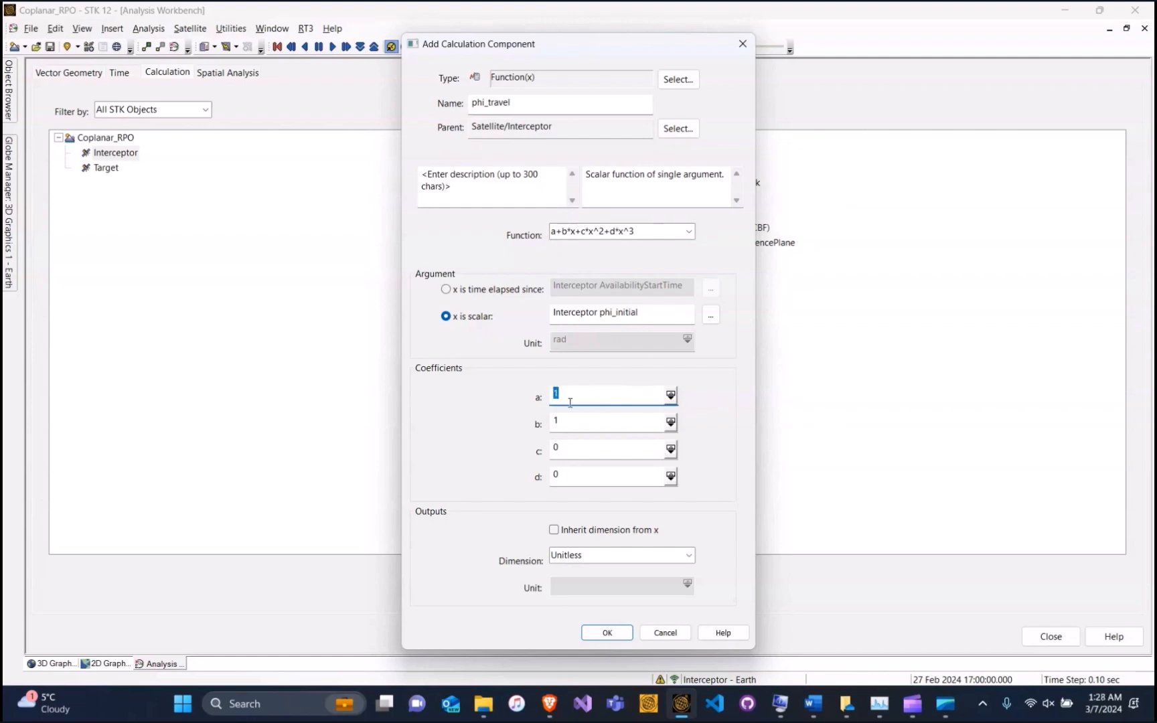
type("6.281")
key("BackSpace")
type("319")
key("Tab")
type("-1")
left_click(554, 530)
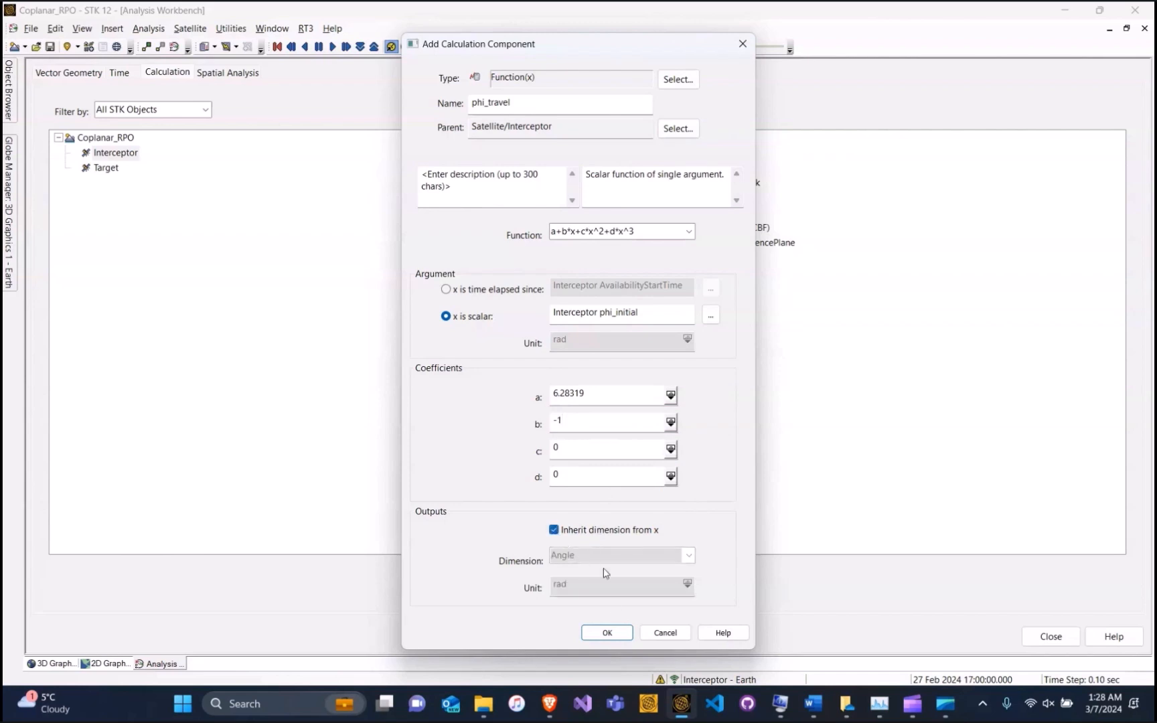
left_click(615, 635)
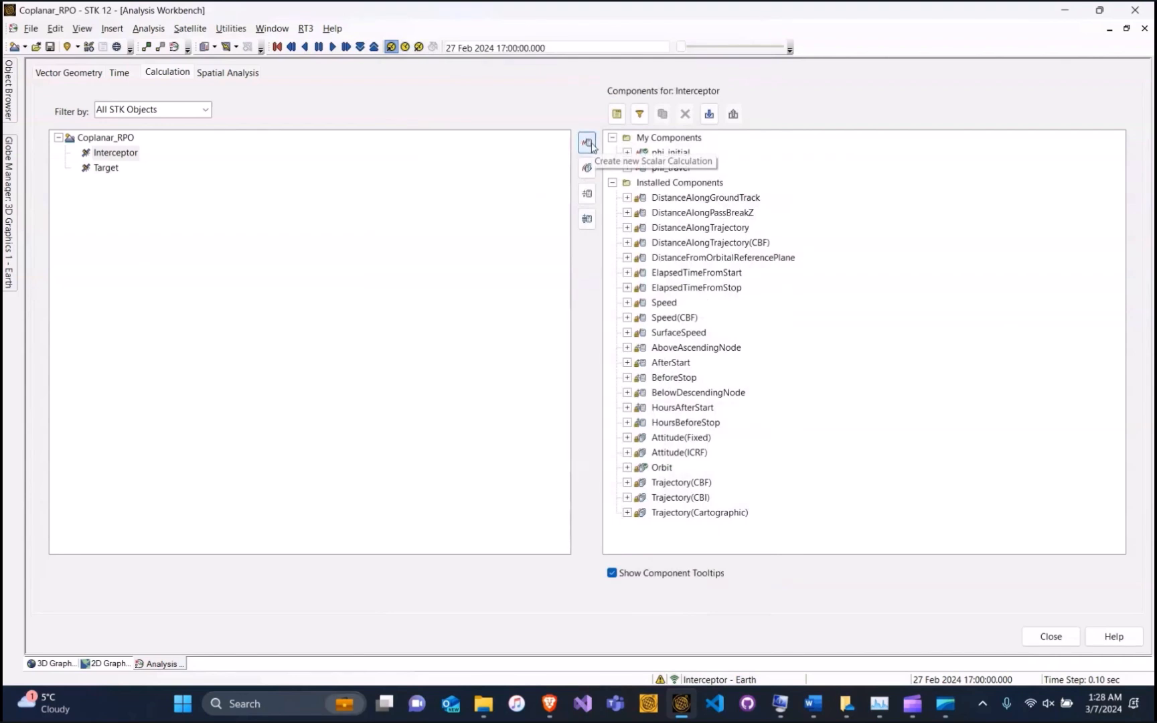
Add a Function(x,y) calculation named T_phasingorbit using the a*x/y form
left_click(588, 143)
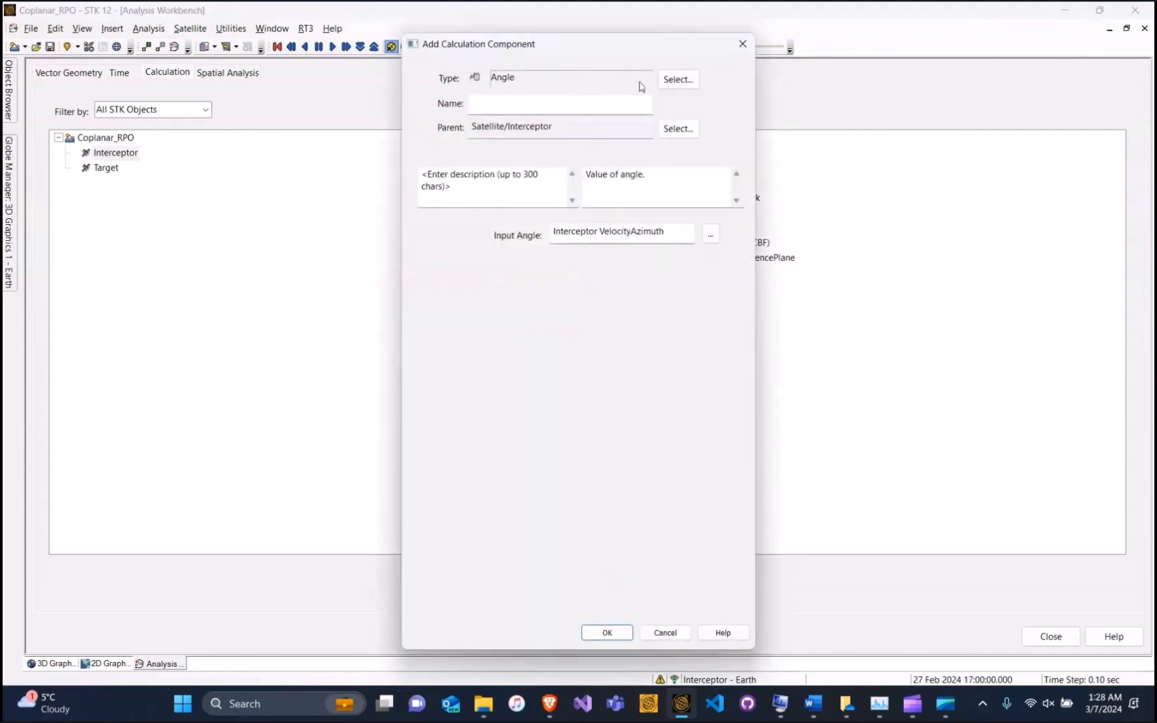
left_click(678, 80)
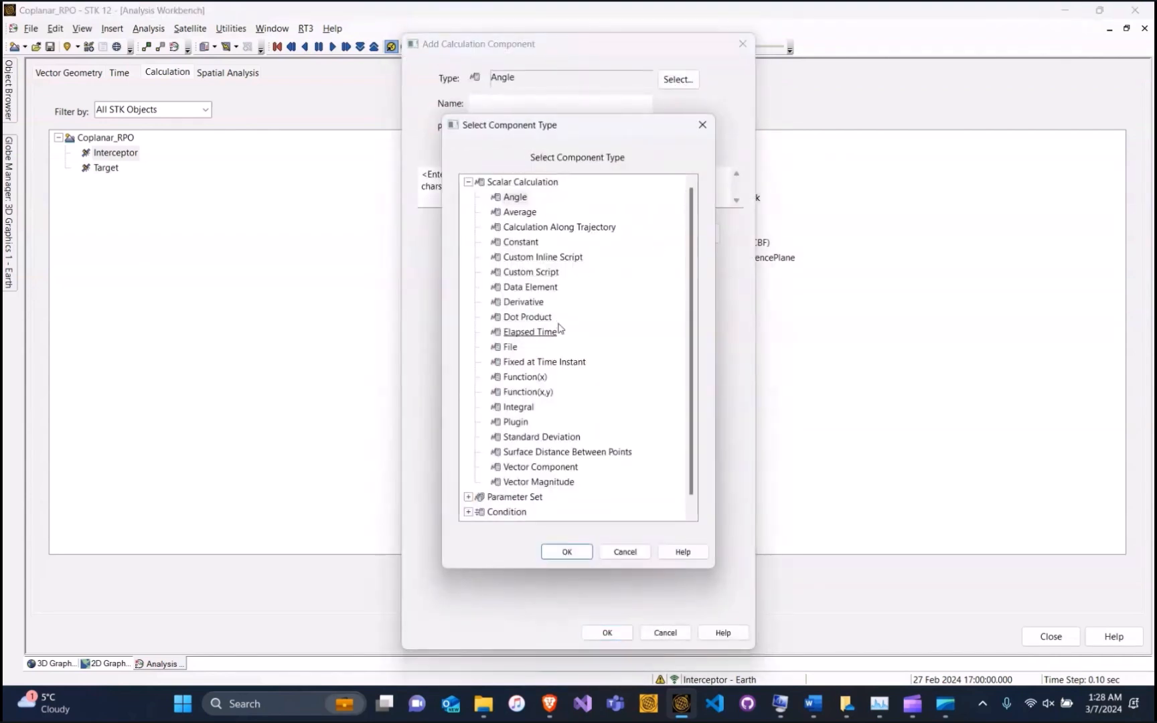
left_click(539, 392)
left_click(566, 551)
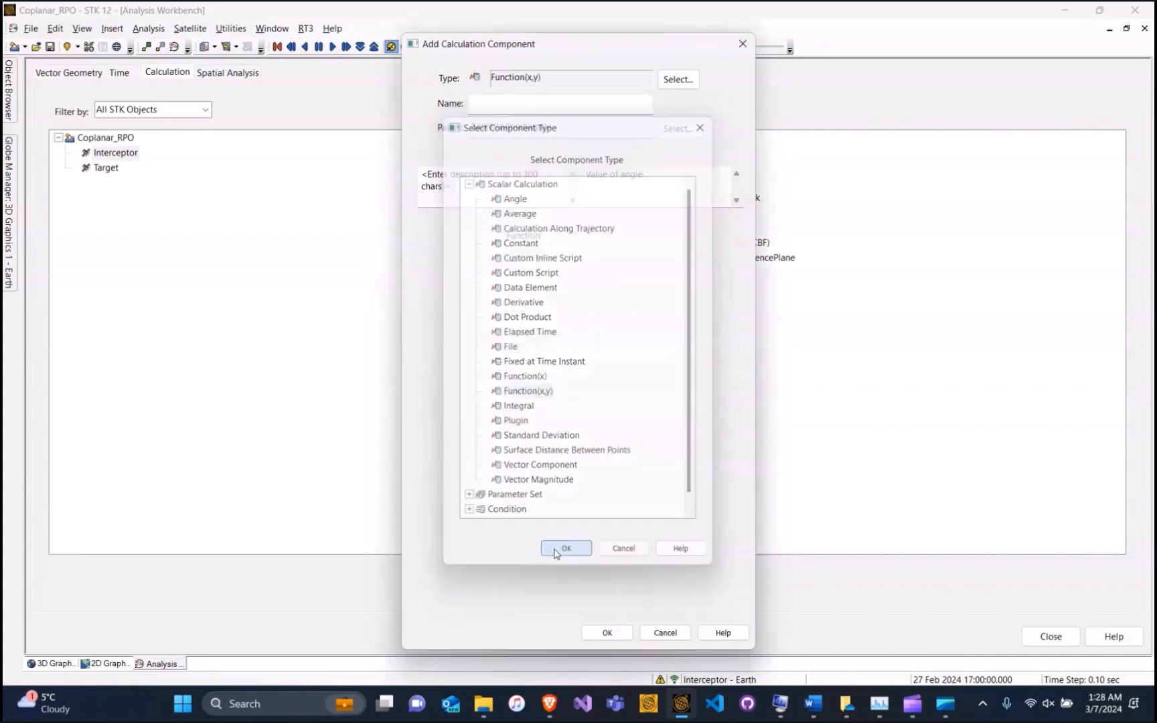
left_click(528, 103)
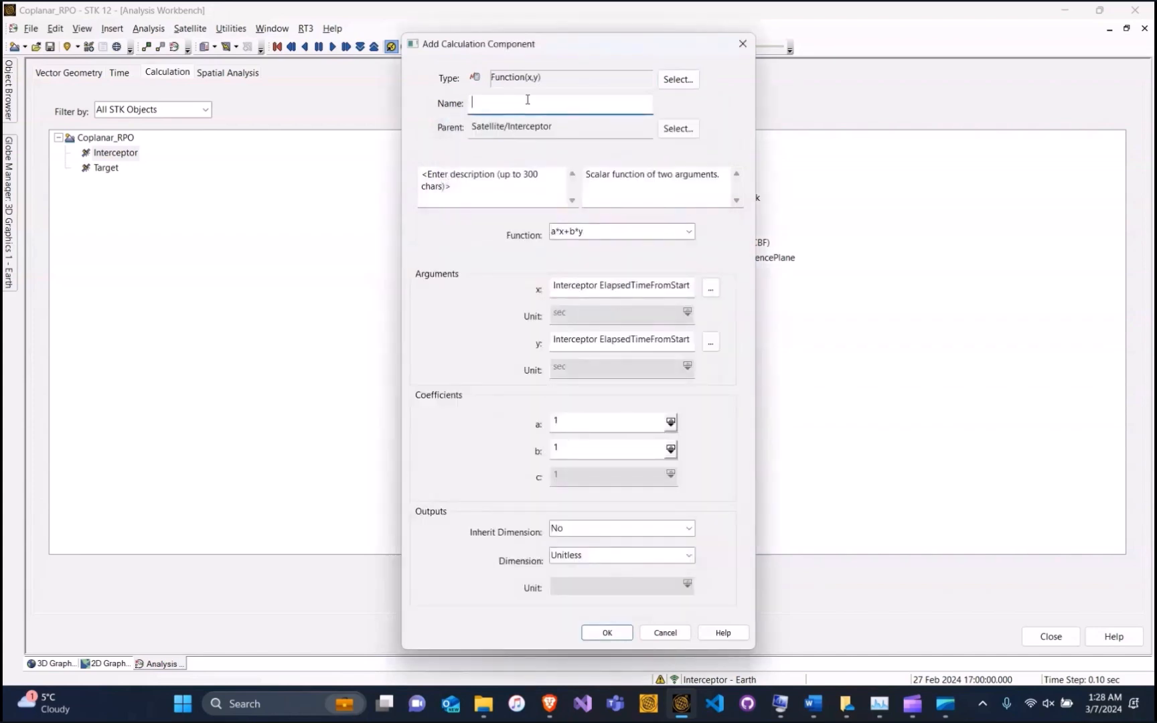
type("T-Phas")
key("BackSpace")
key("BackSpace")
key("BackSpace")
key("BackSpace")
type("phasingorbit")
left_click(609, 234)
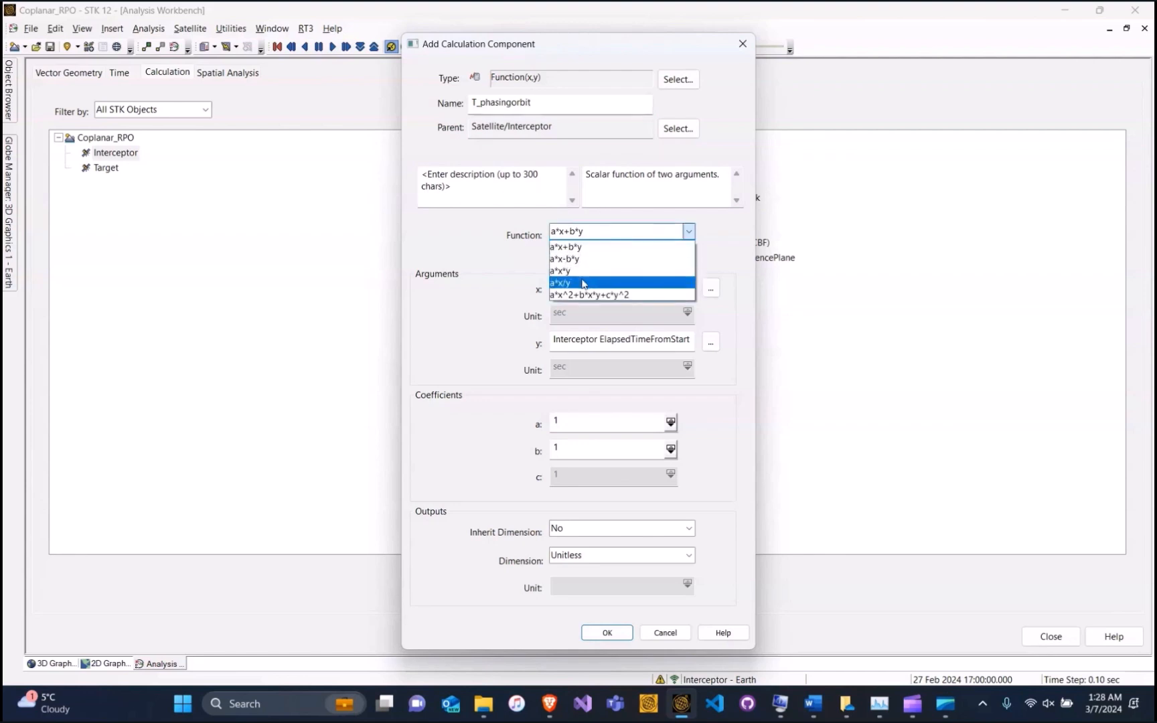
left_click(583, 284)
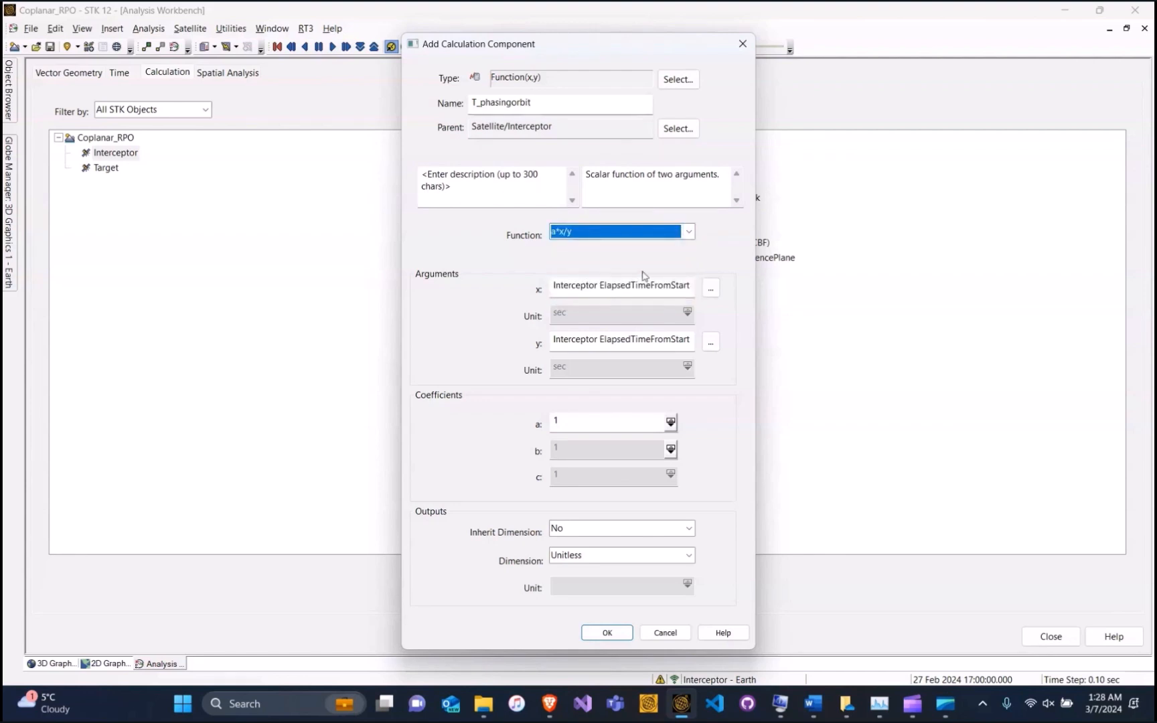
Set x to Interceptor phi_travel and y to Target Orbit.Classical.MeanMotion
left_click(714, 294)
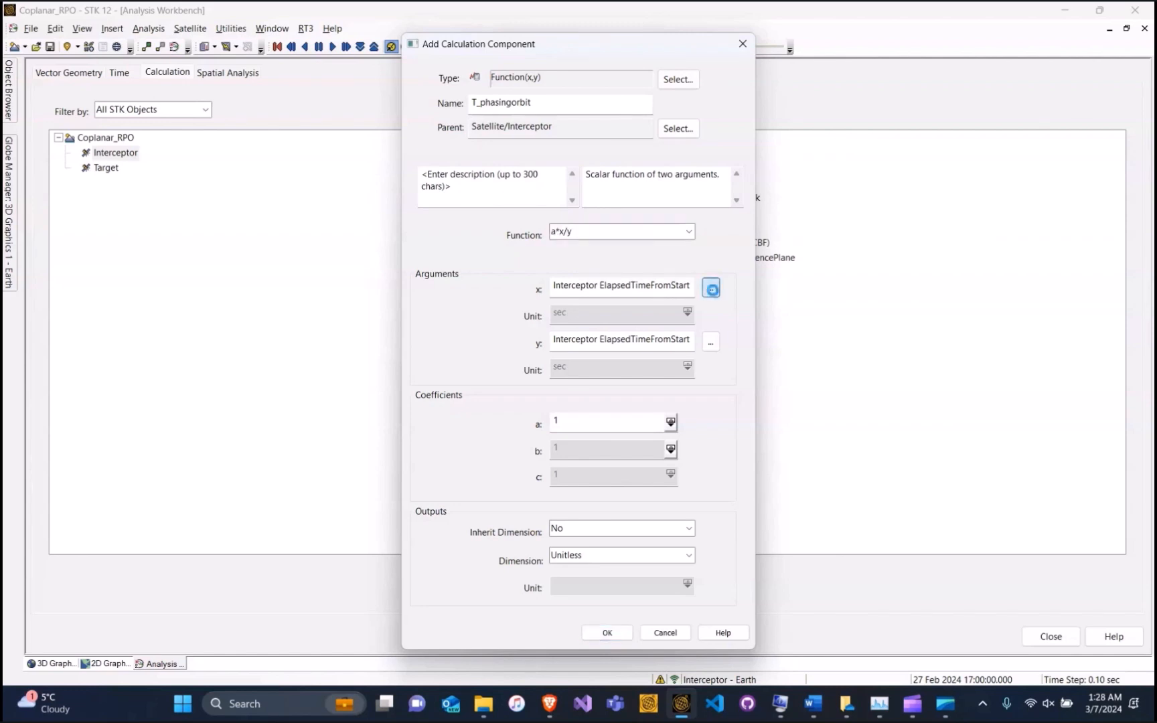
left_click(443, 216)
left_click(658, 229)
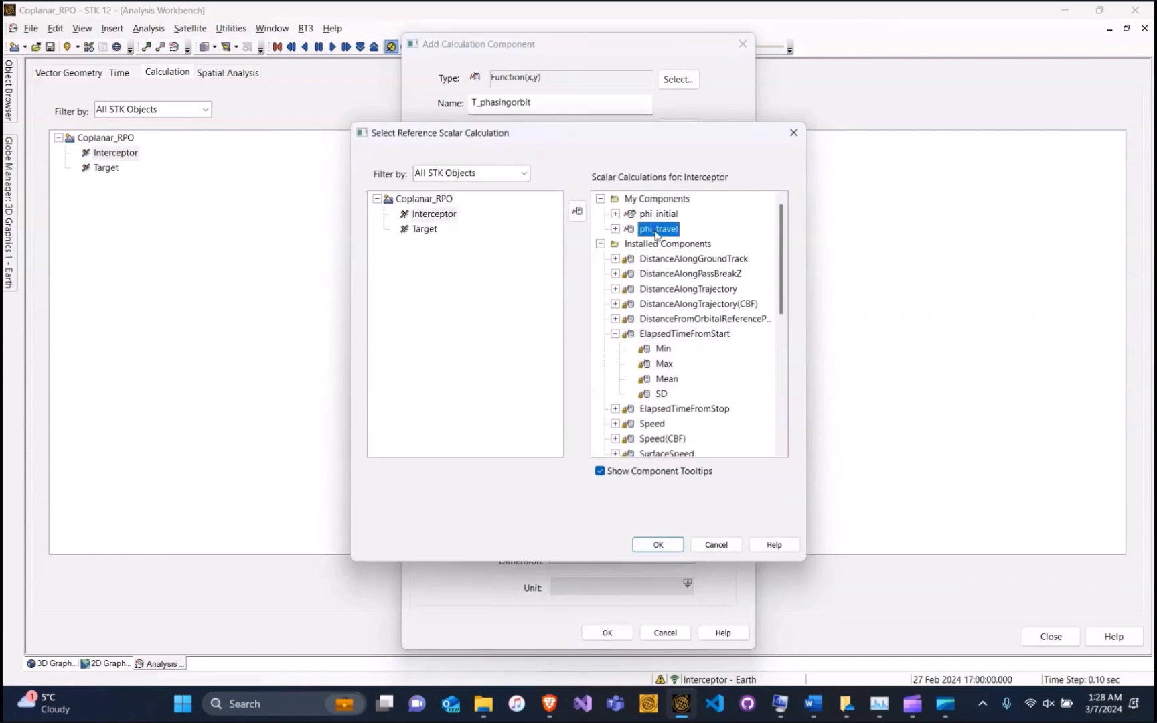
left_click(663, 546)
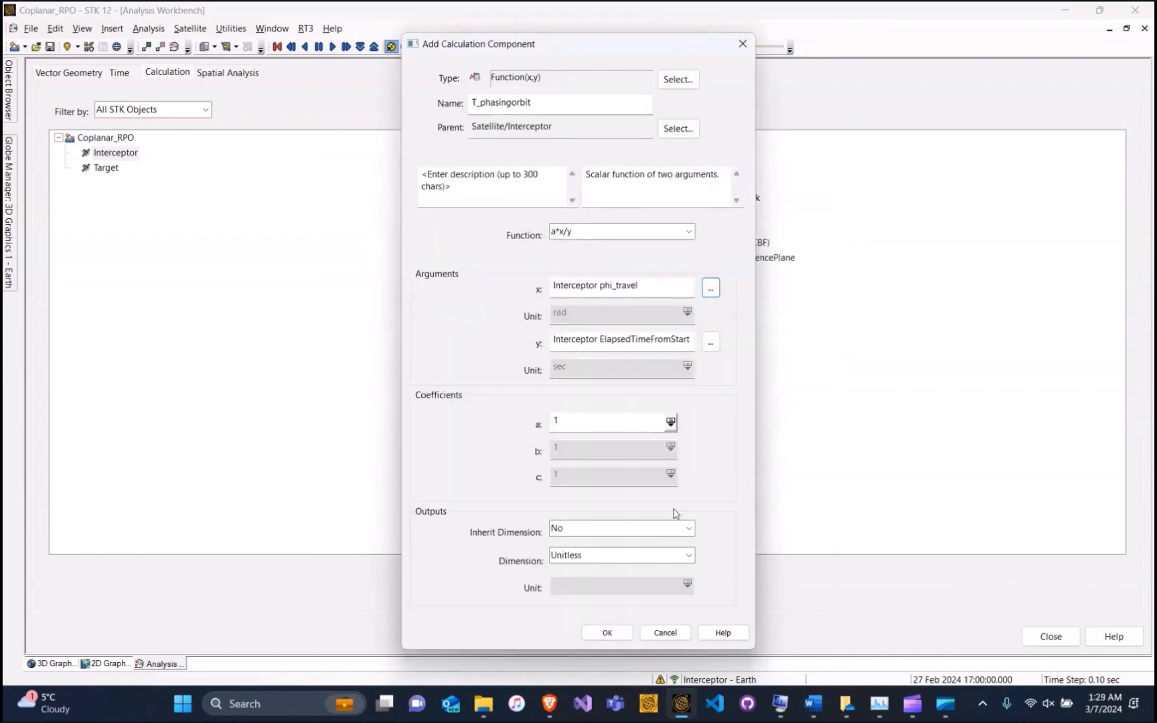
left_click(710, 343)
left_click(423, 229)
left_click_drag(781, 227, 796, 372)
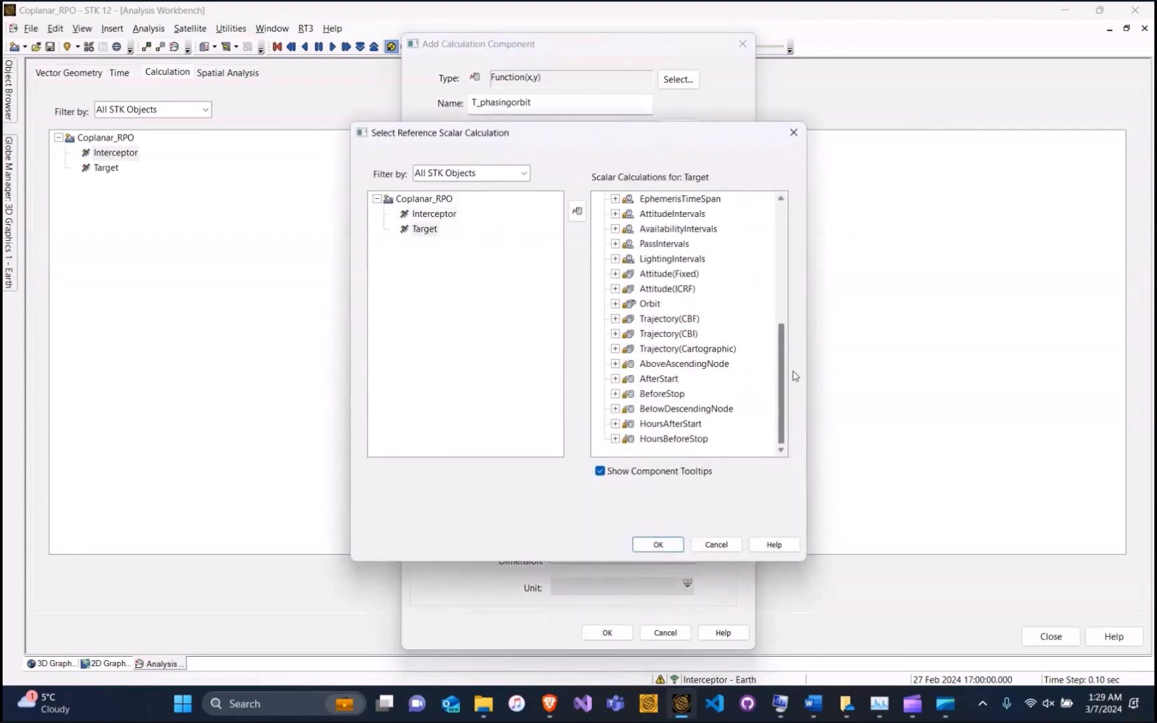
left_click(617, 306)
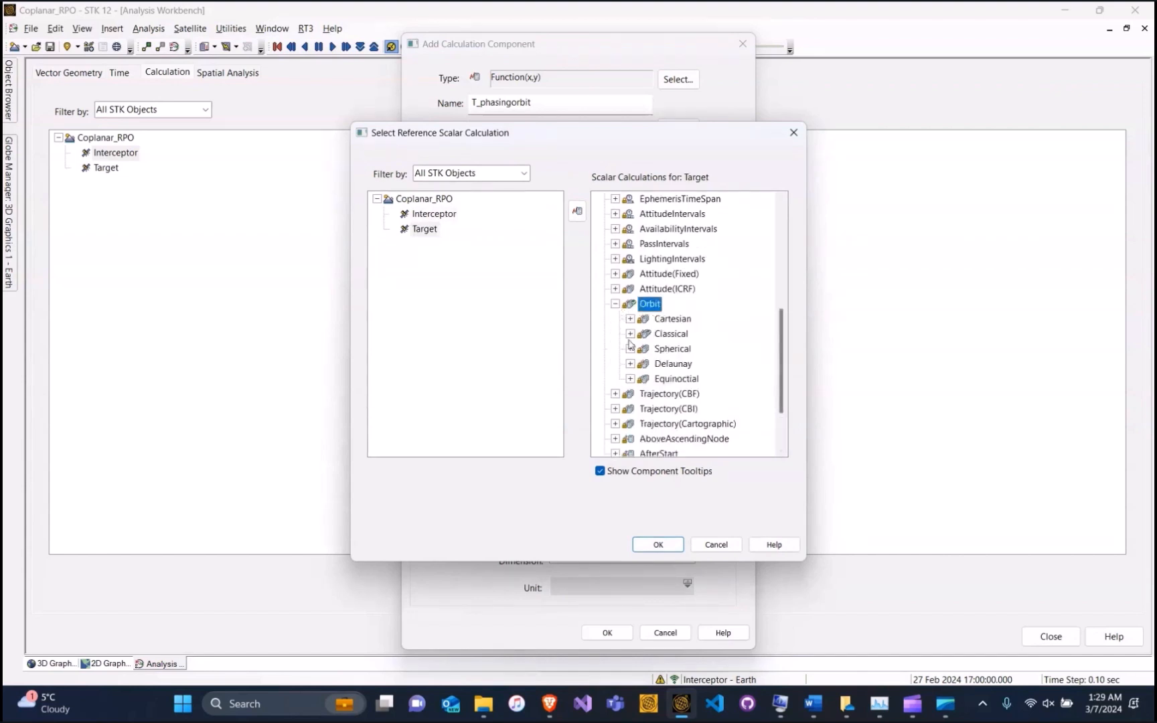
left_click(630, 334)
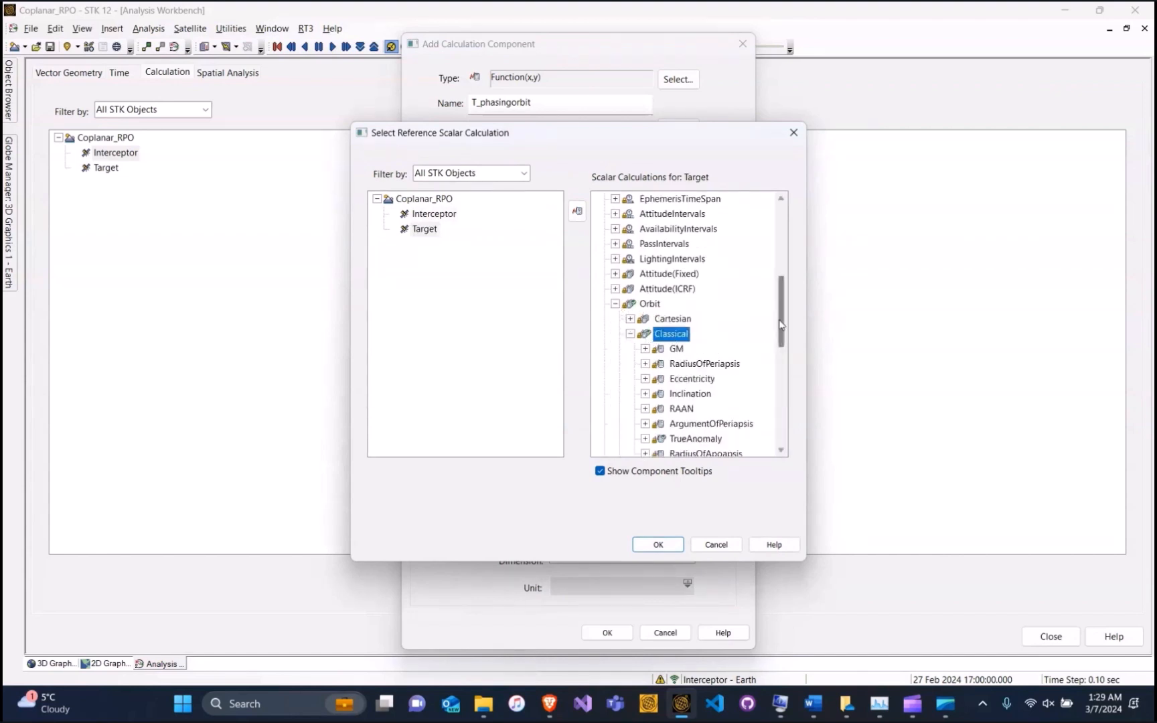
scroll(698, 339, "down", 2)
left_click(694, 379)
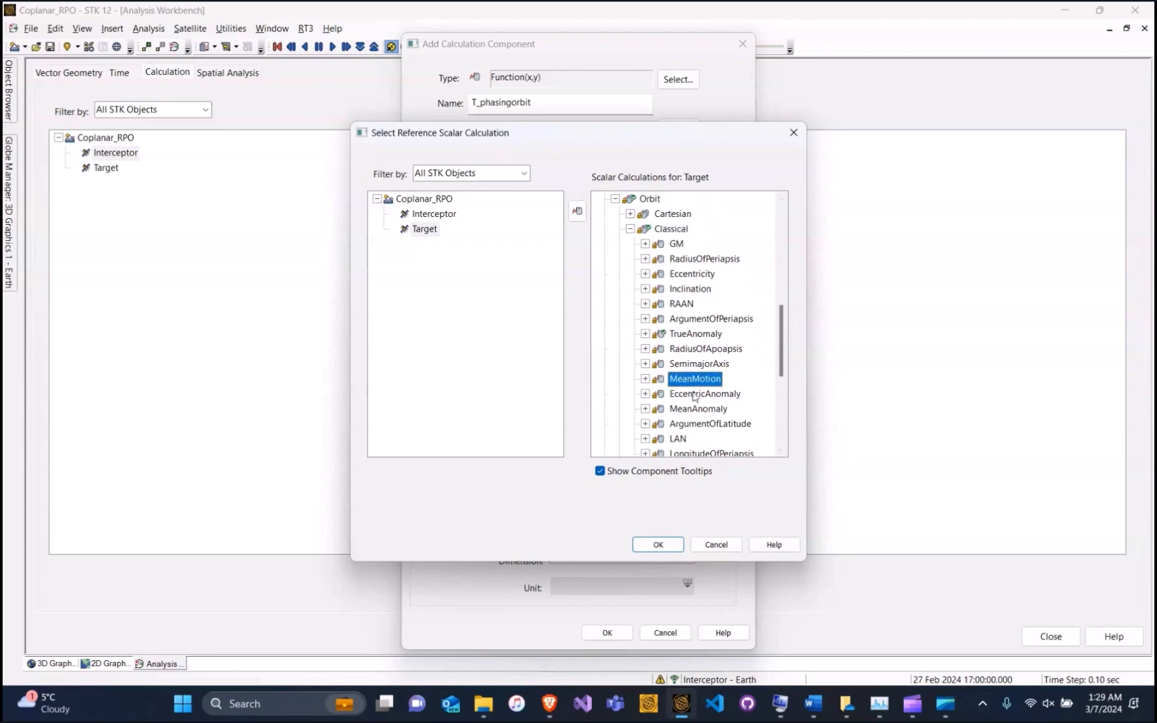
left_click(658, 544)
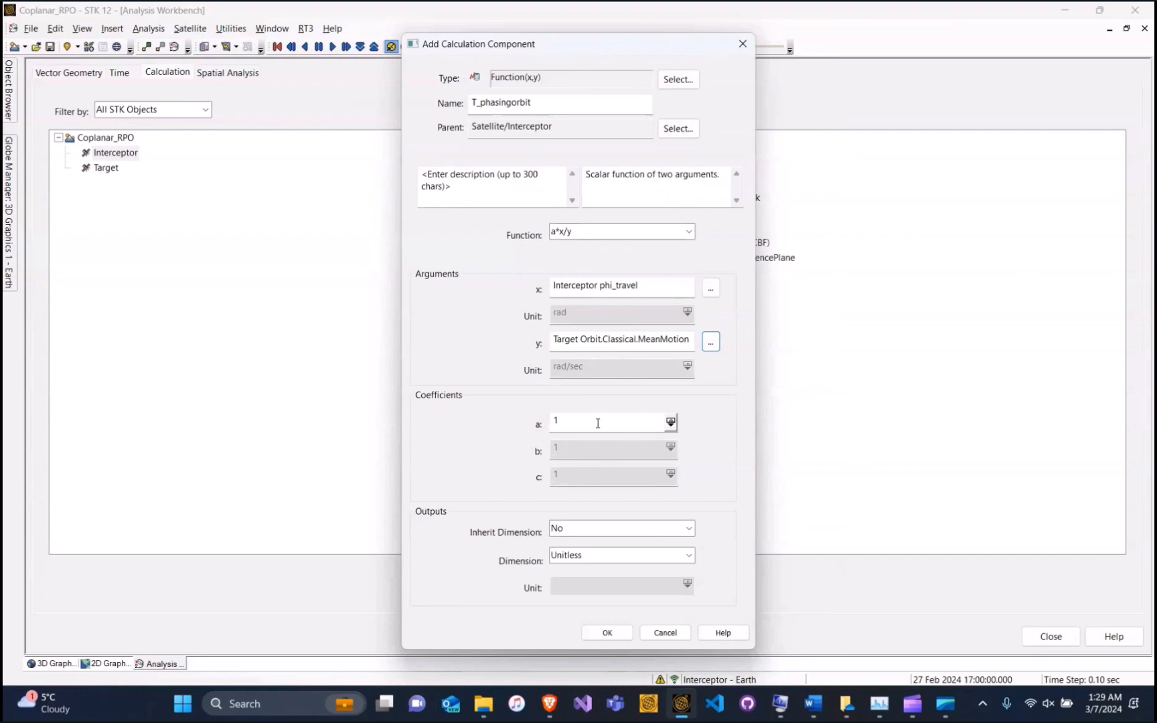
Set the output dimension to Time and save T_phasingorbit
left_click(579, 554)
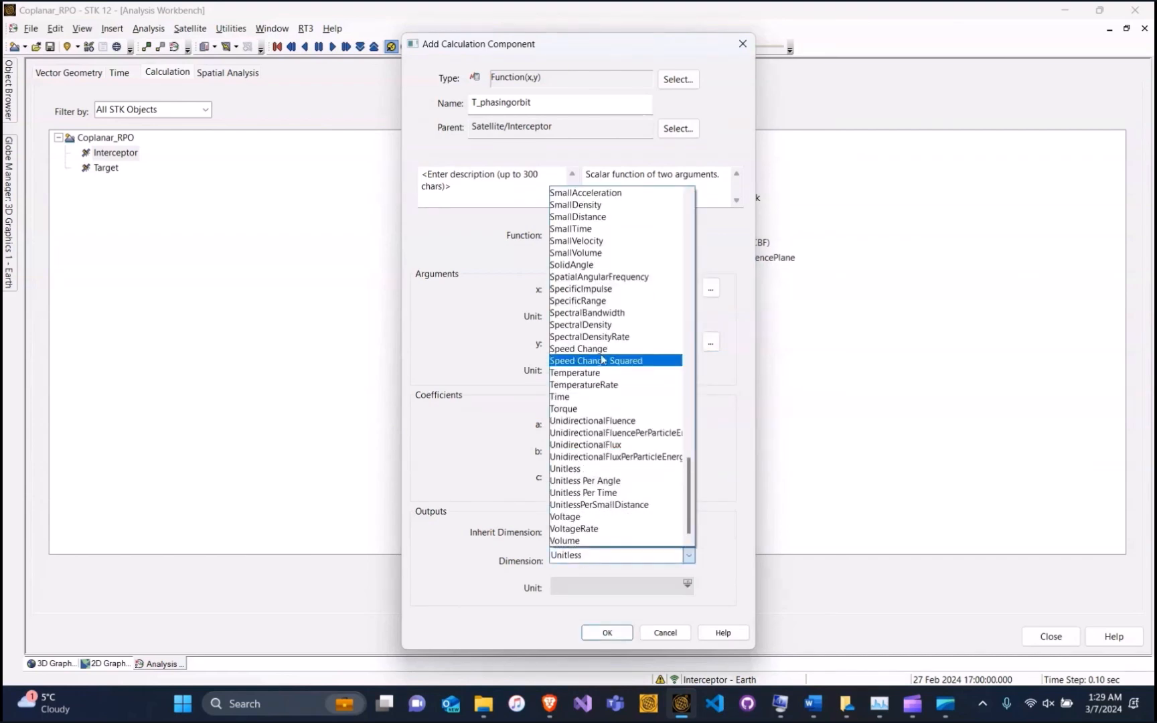
left_click(579, 396)
left_click(604, 629)
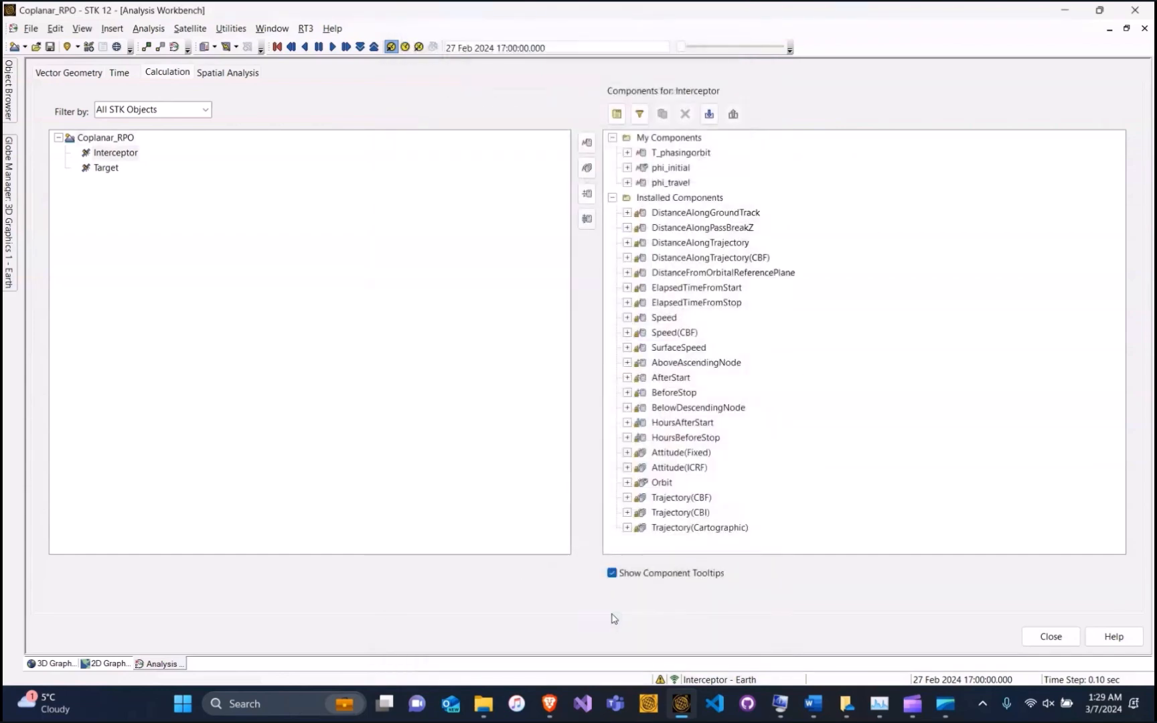
Report T_phasingorbit (16759.446 sec), then close the report, dialog and Analysis Workbench
right_click(681, 156)
left_click(723, 227)
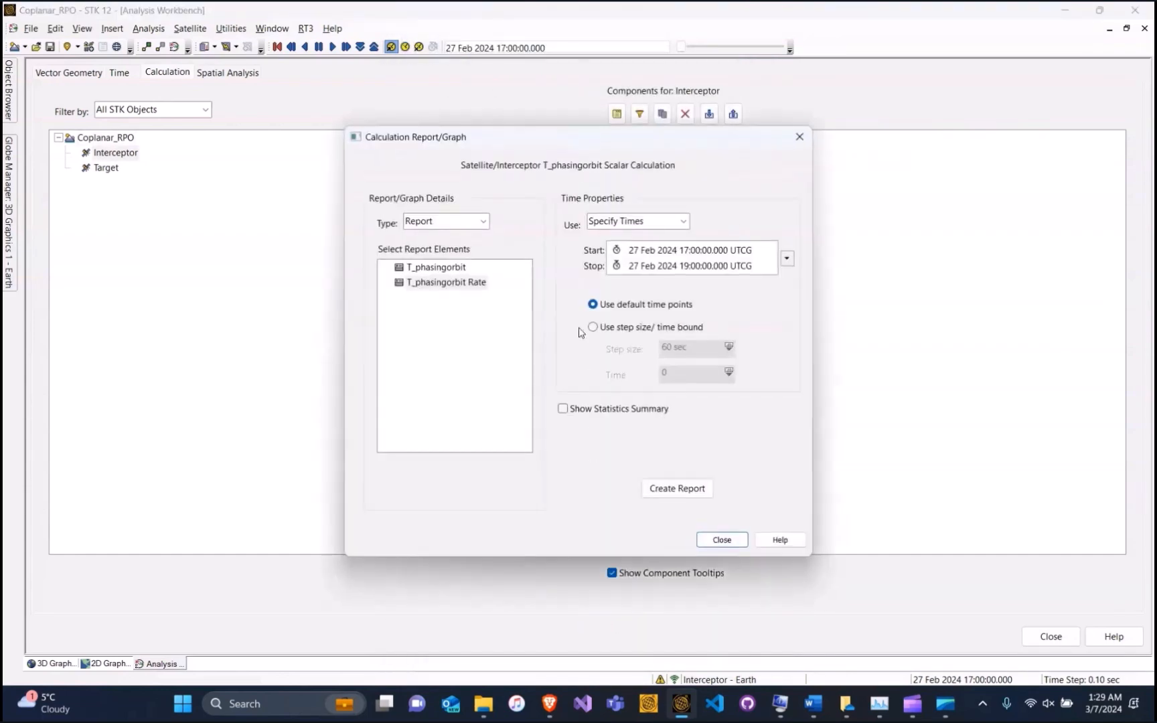
left_click(430, 269)
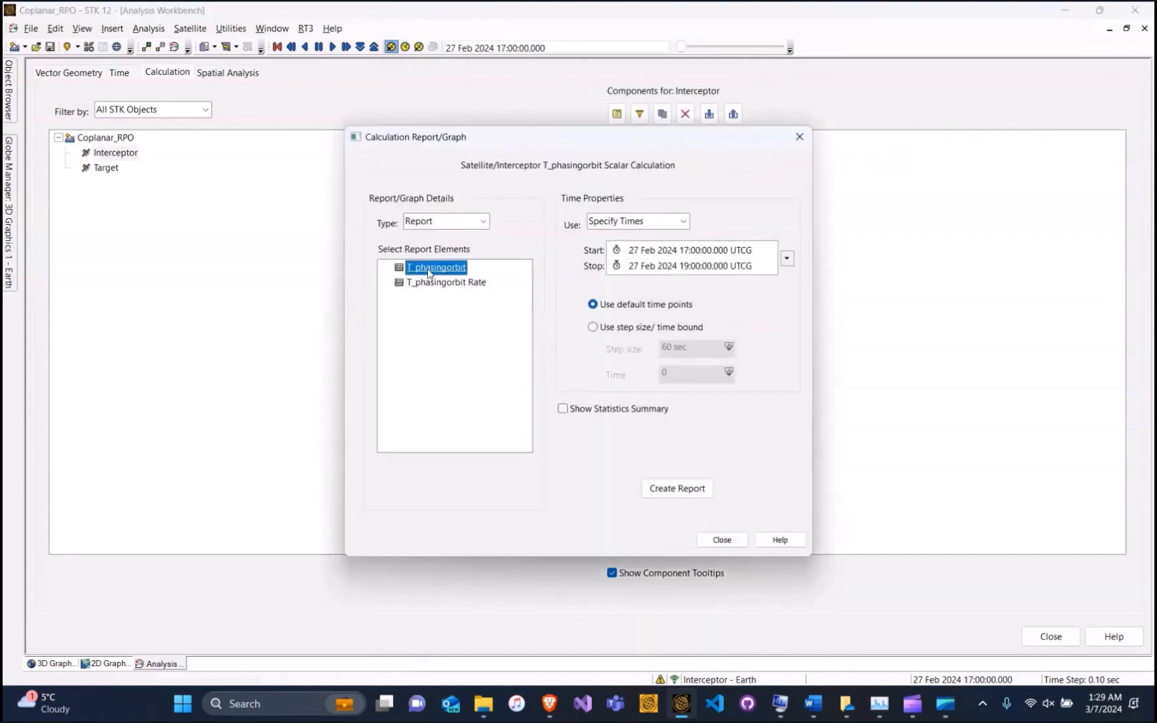
left_click(678, 489)
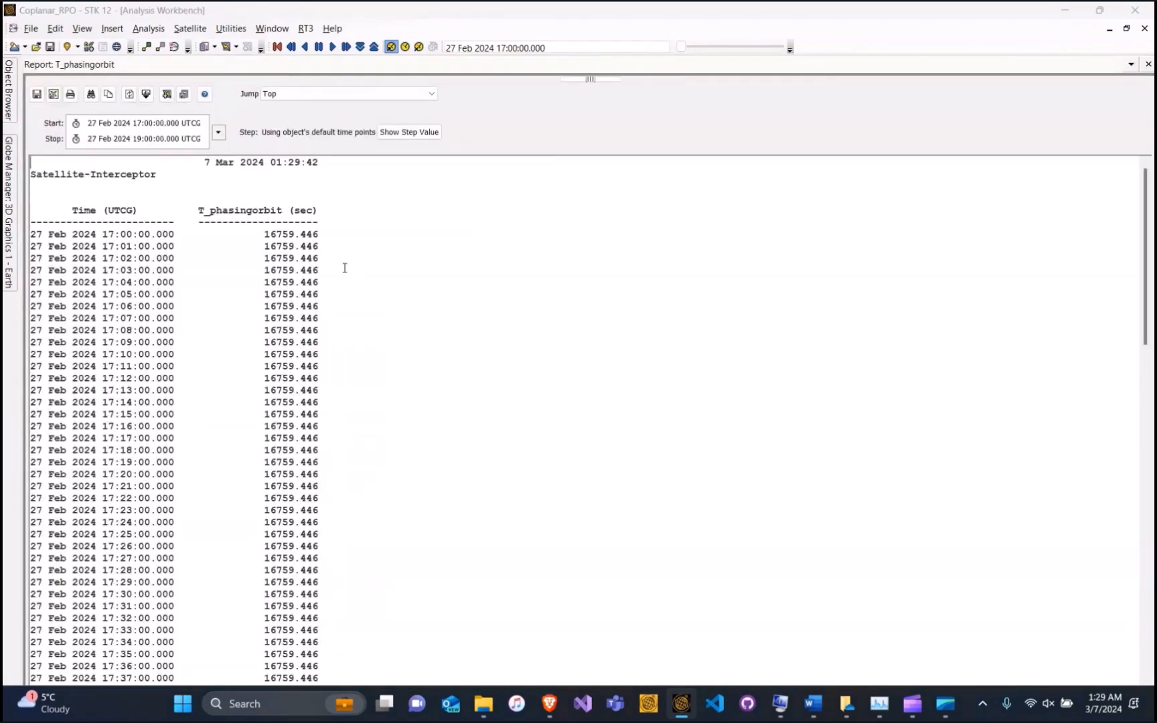
left_click_drag(267, 232, 321, 237)
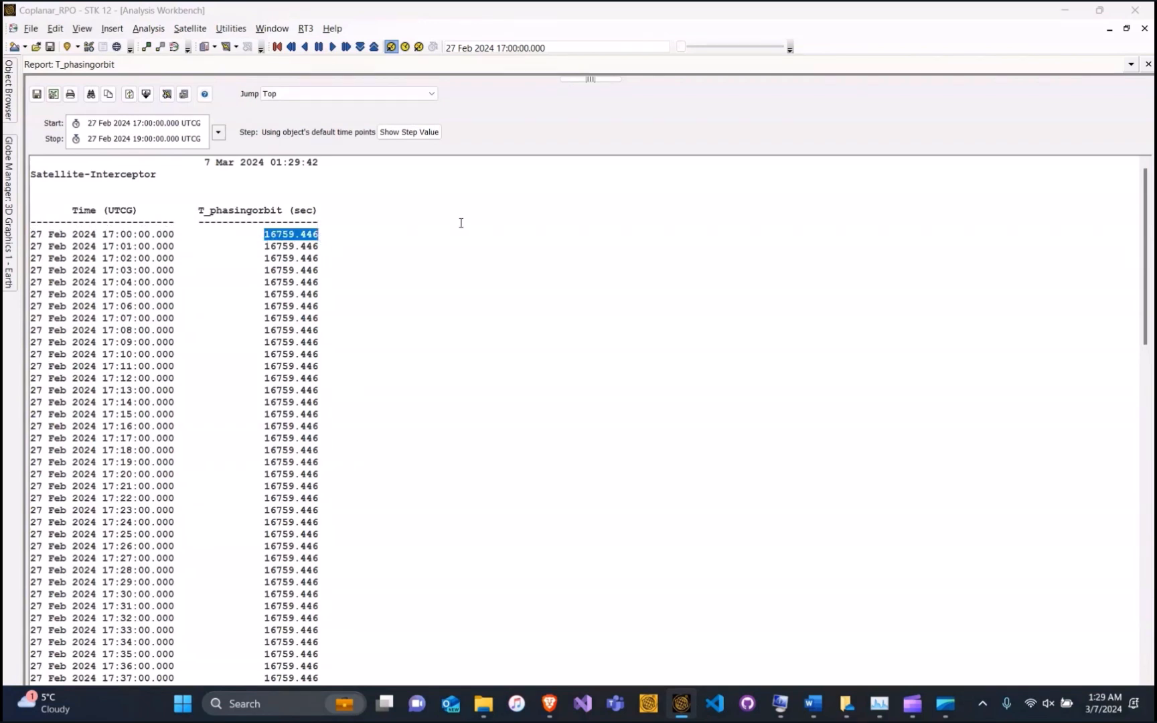
left_click(1148, 65)
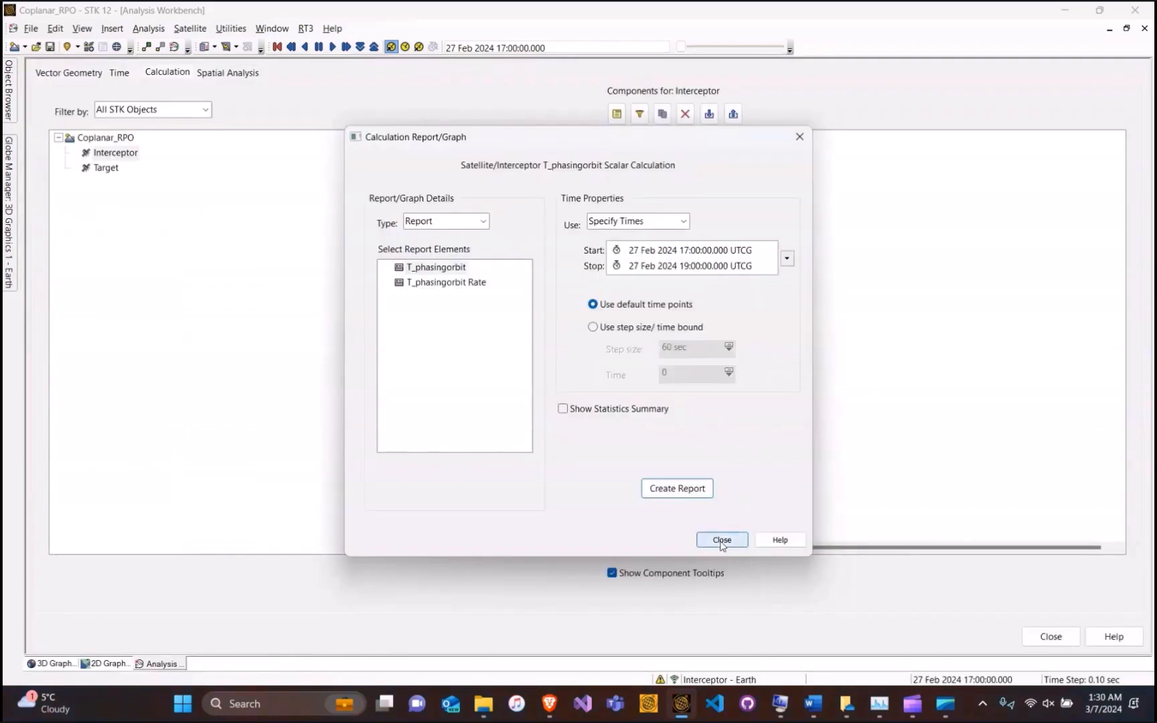
left_click(722, 540)
left_click(1144, 28)
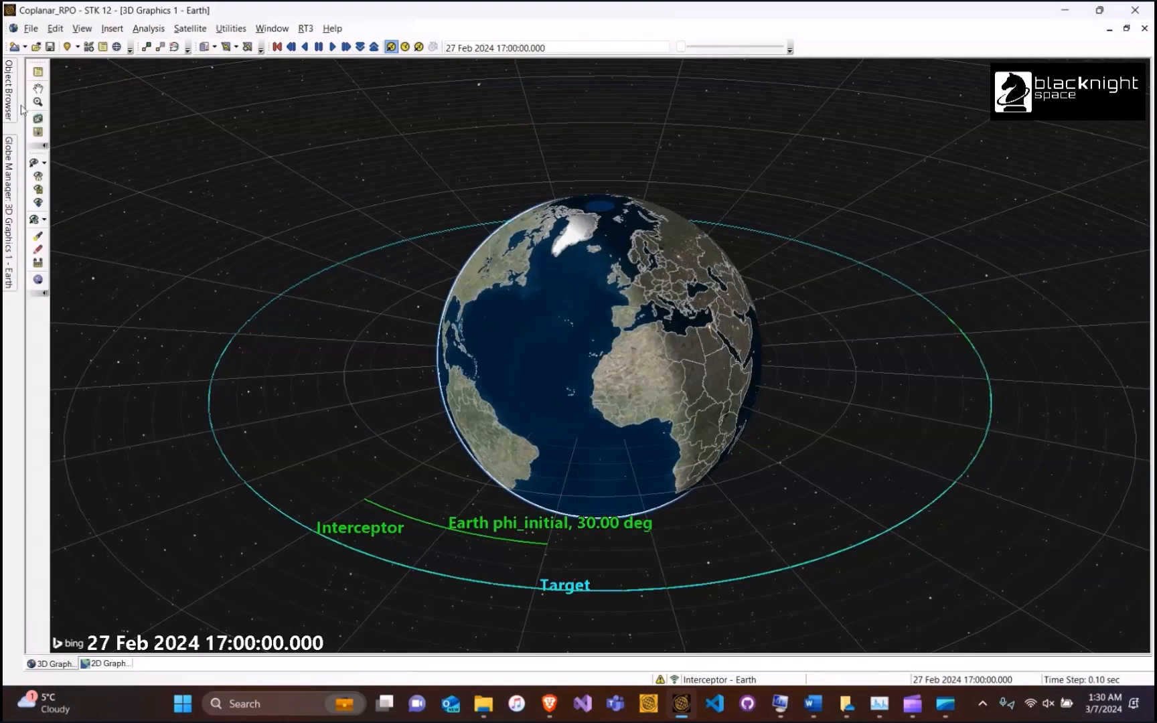
Insert a Target Sequence after the Interceptor's Propagate segment
mouse_move(11, 92)
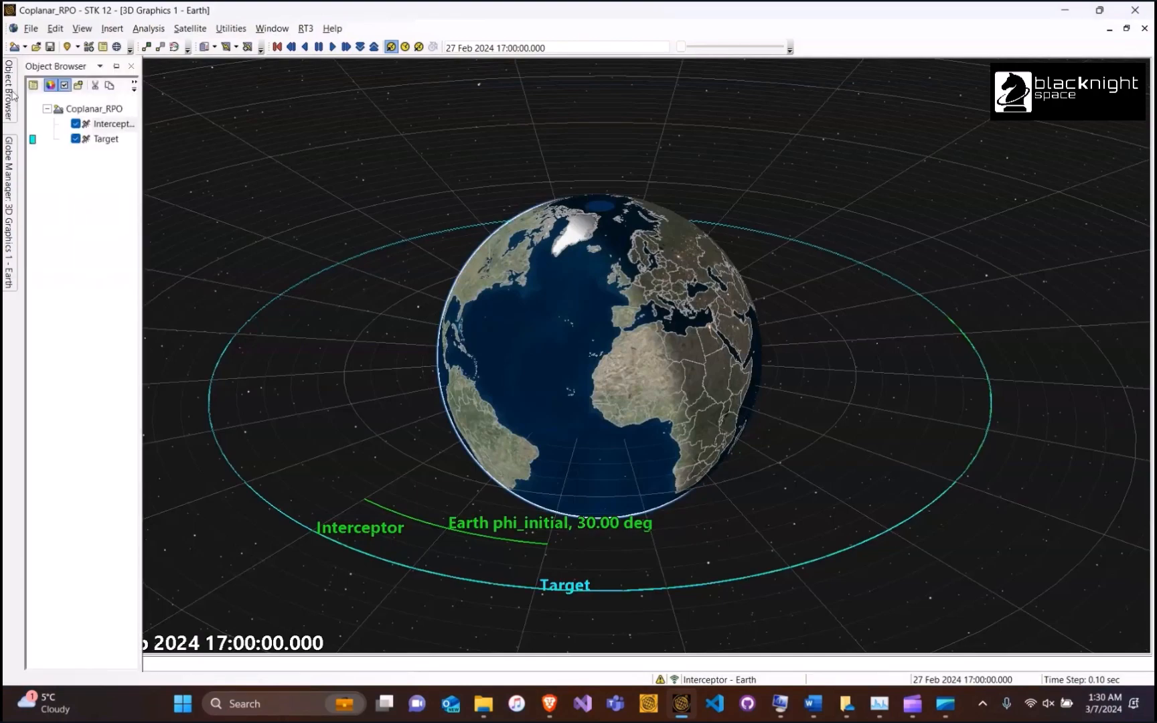
double_click(114, 125)
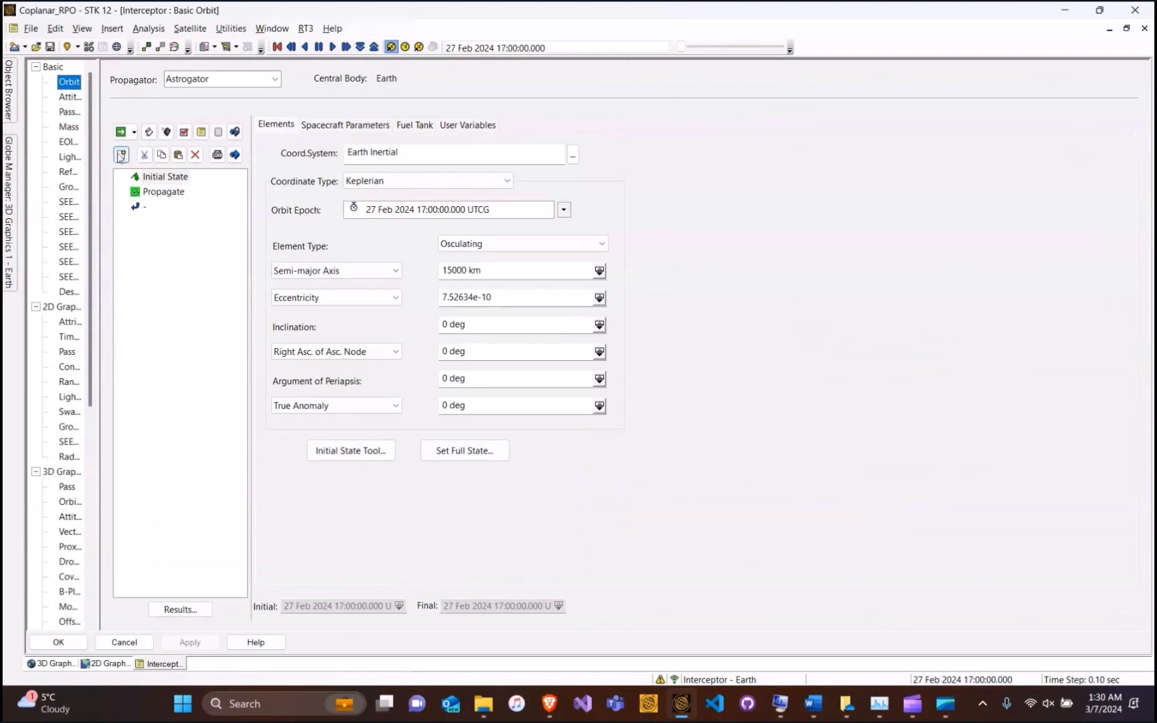
left_click(154, 194)
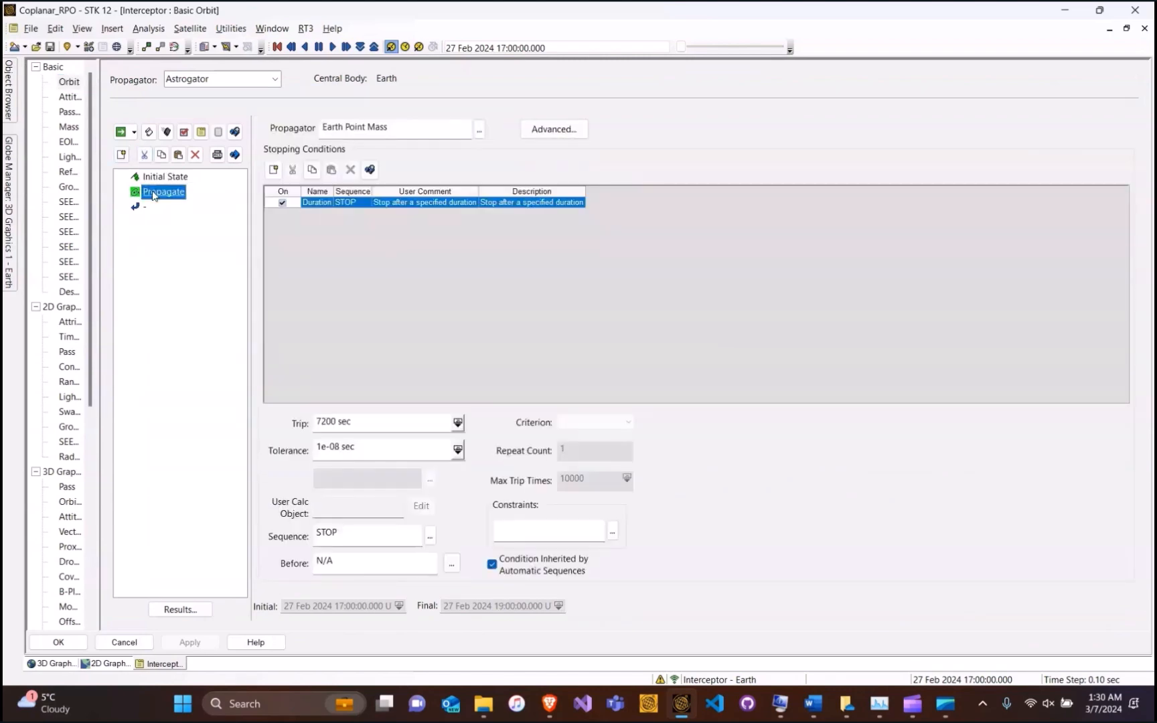
left_click(123, 158)
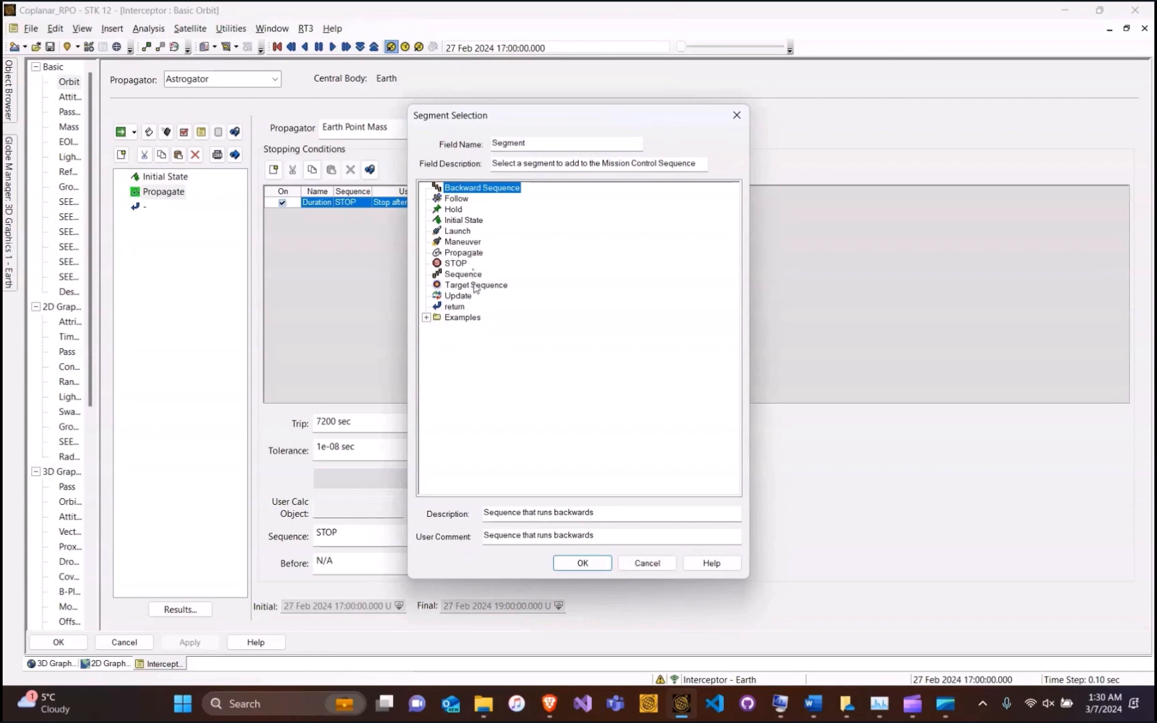
left_click(475, 285)
left_click(583, 564)
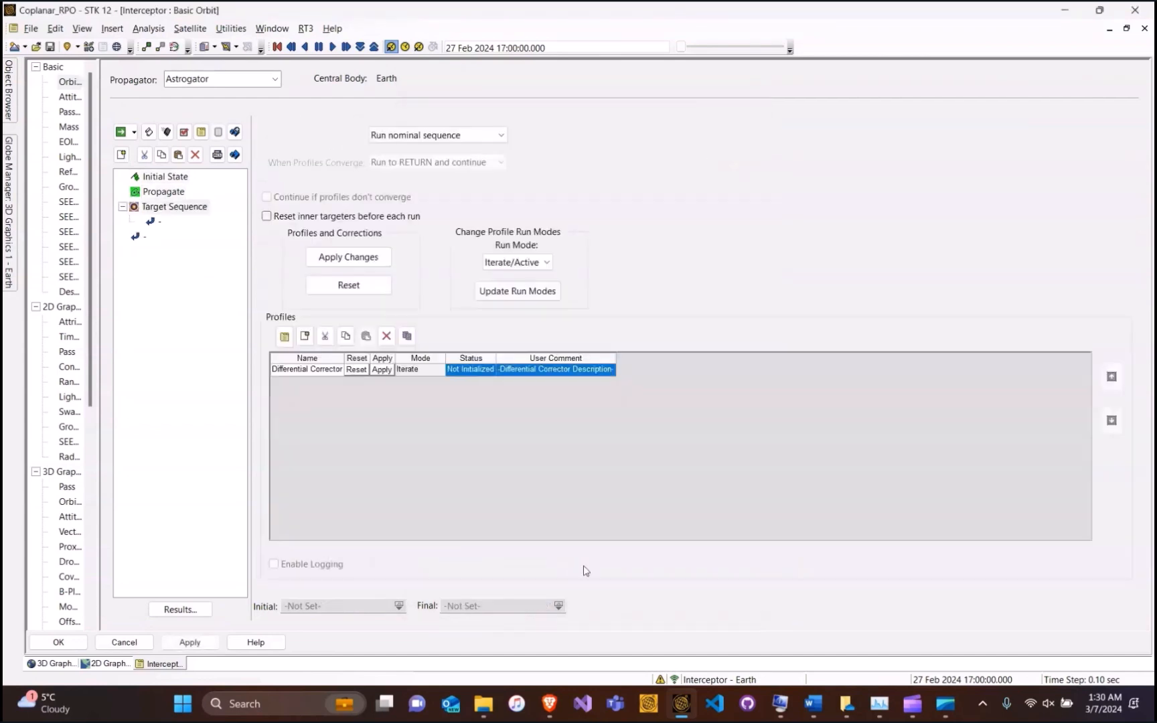
Insert a Maneuver segment inside the new Target Sequence
left_click(158, 224)
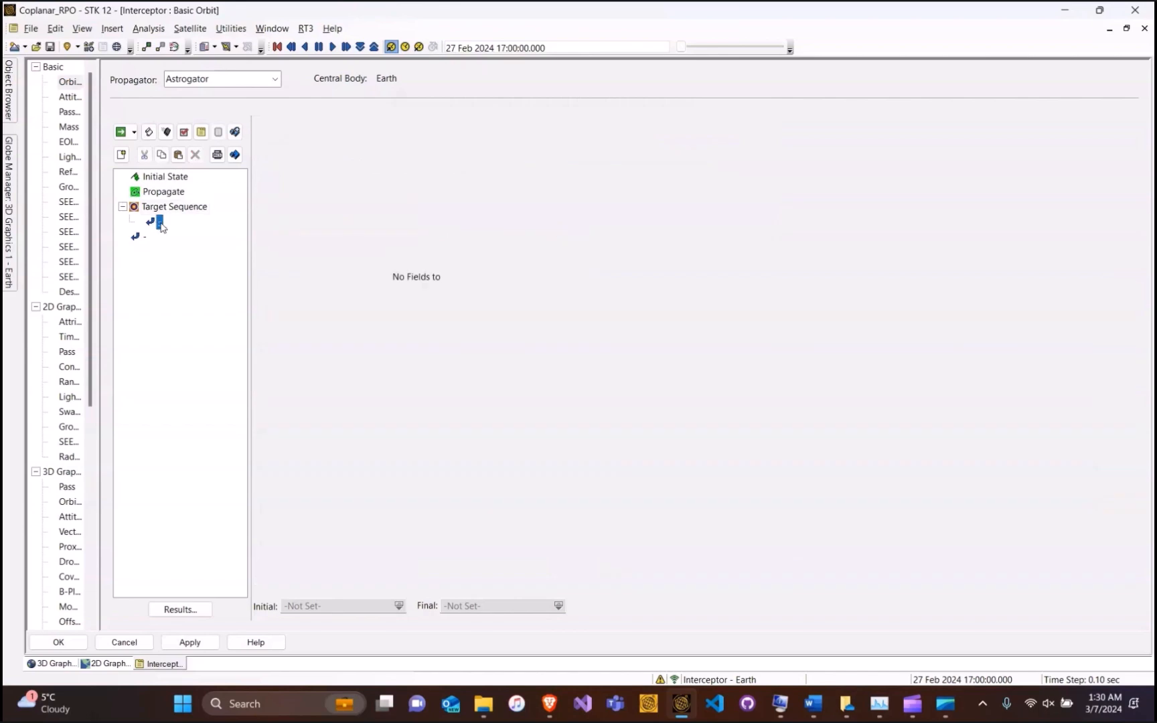
left_click(121, 154)
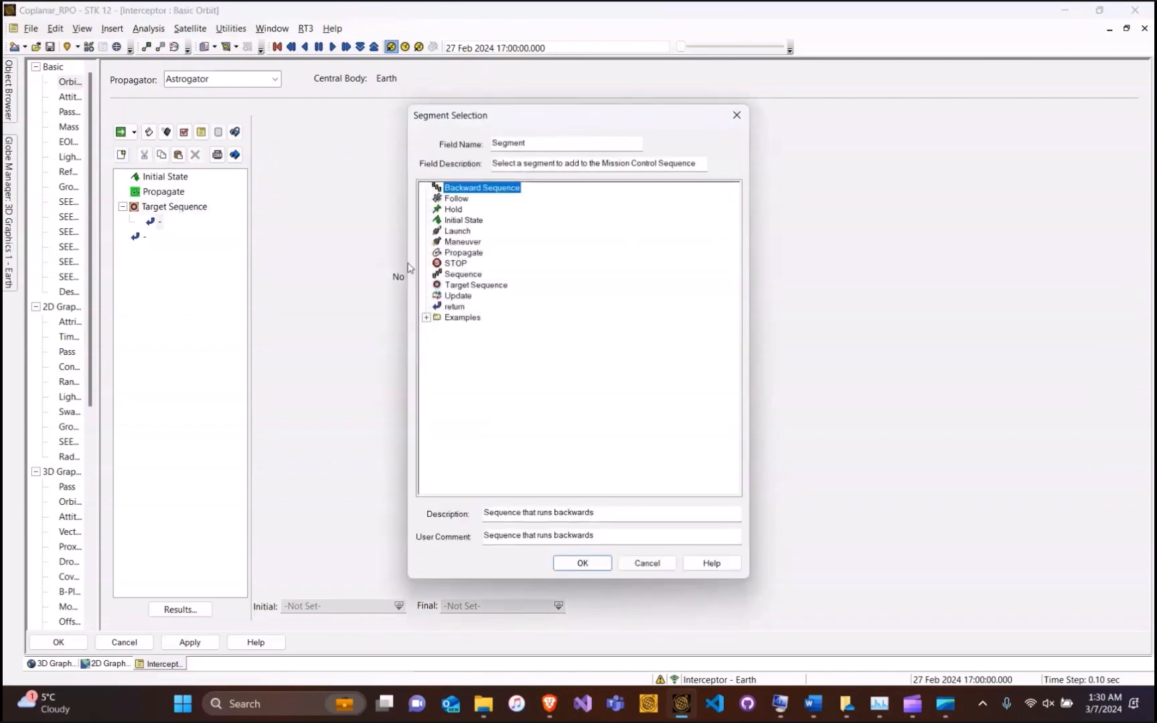
left_click(462, 243)
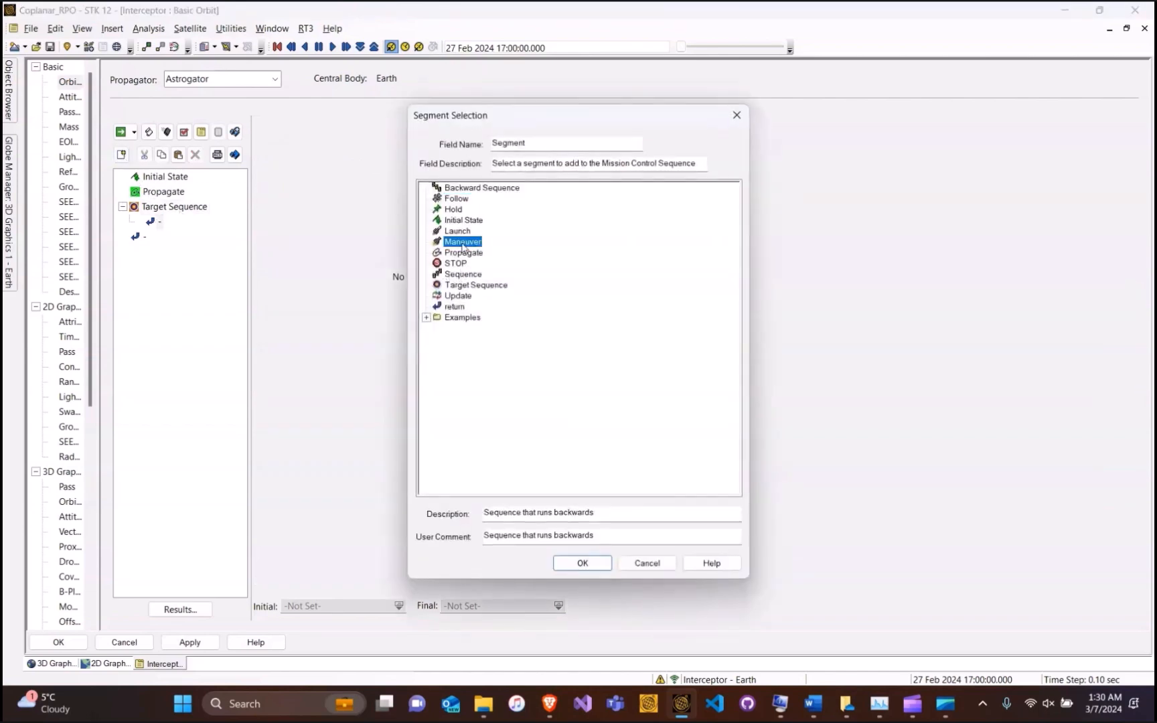
left_click(584, 563)
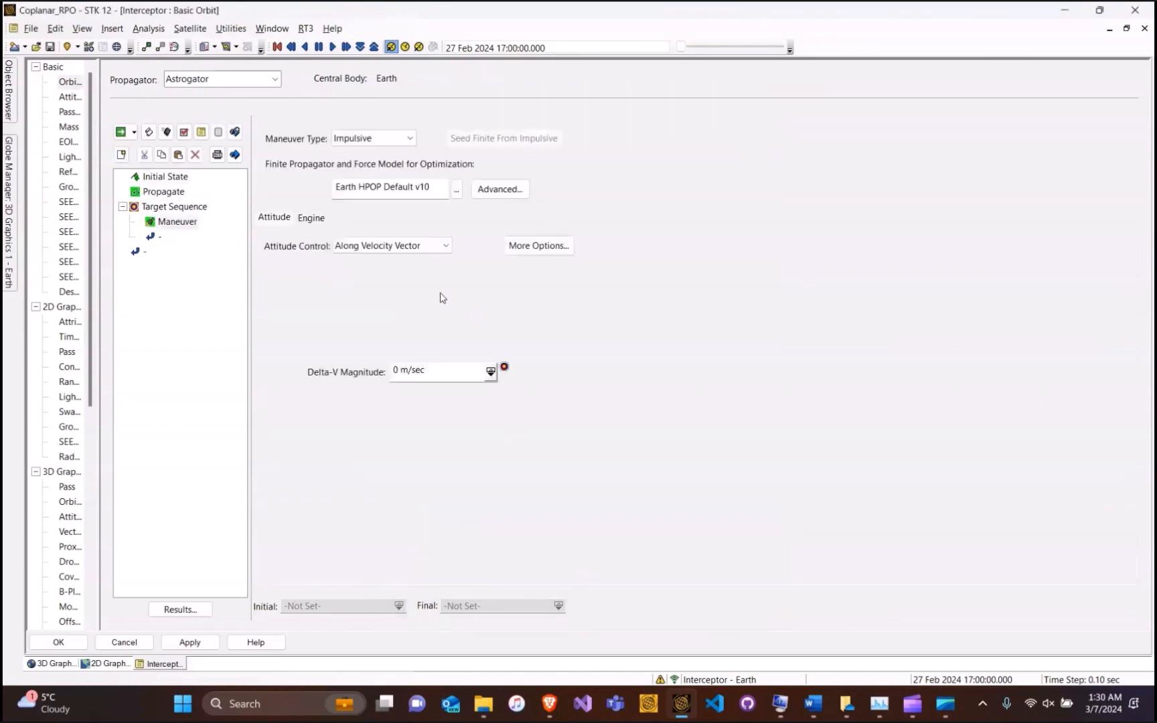
Point the maneuver's attitude along the anti-velocity vector
left_click(434, 245)
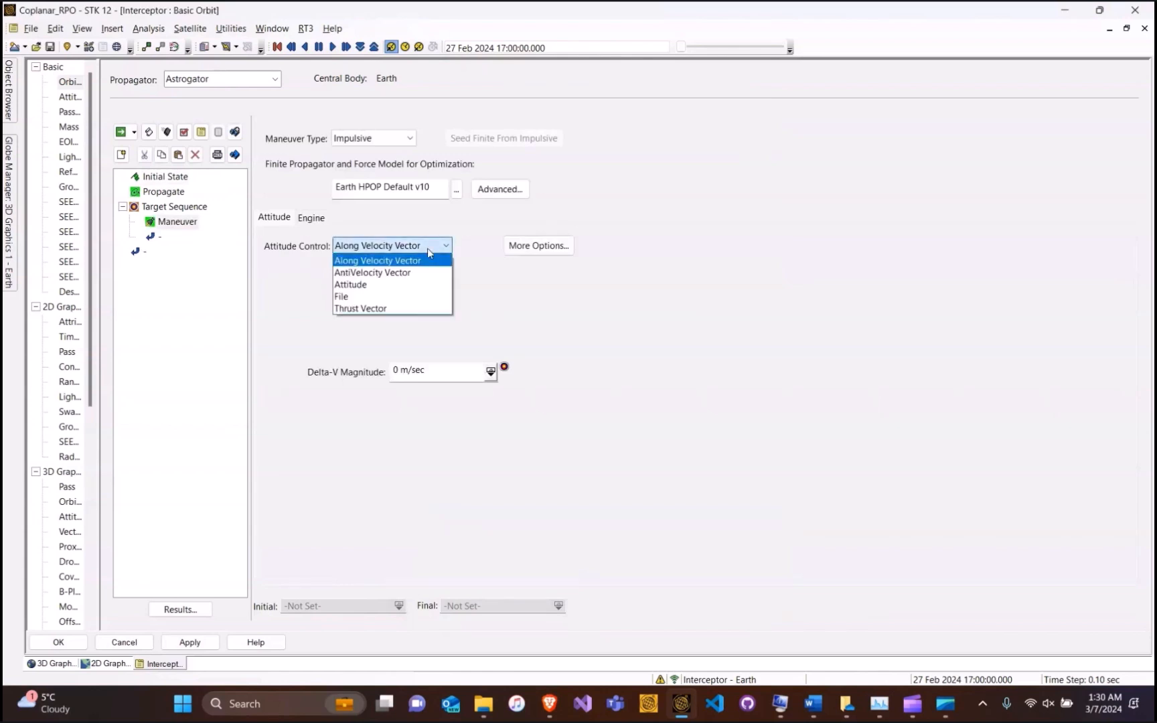
left_click(393, 273)
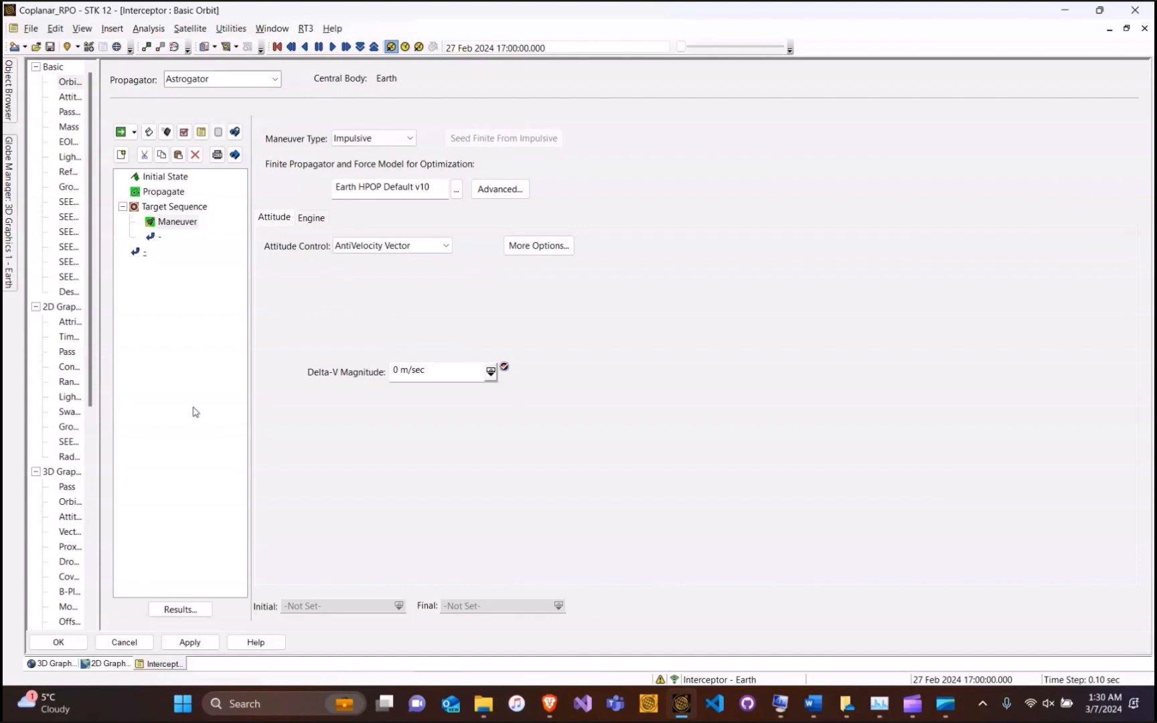
left_click(183, 225)
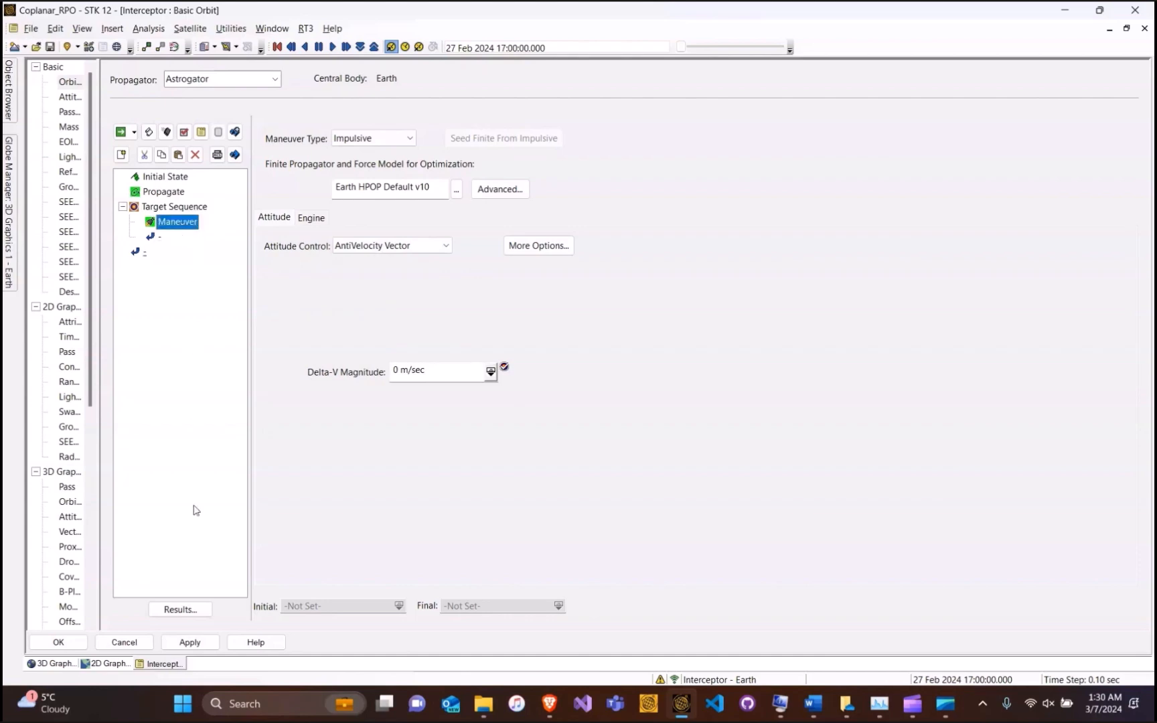
Add Keplerian Orbit Period to the Maneuver segment's results
left_click(206, 612)
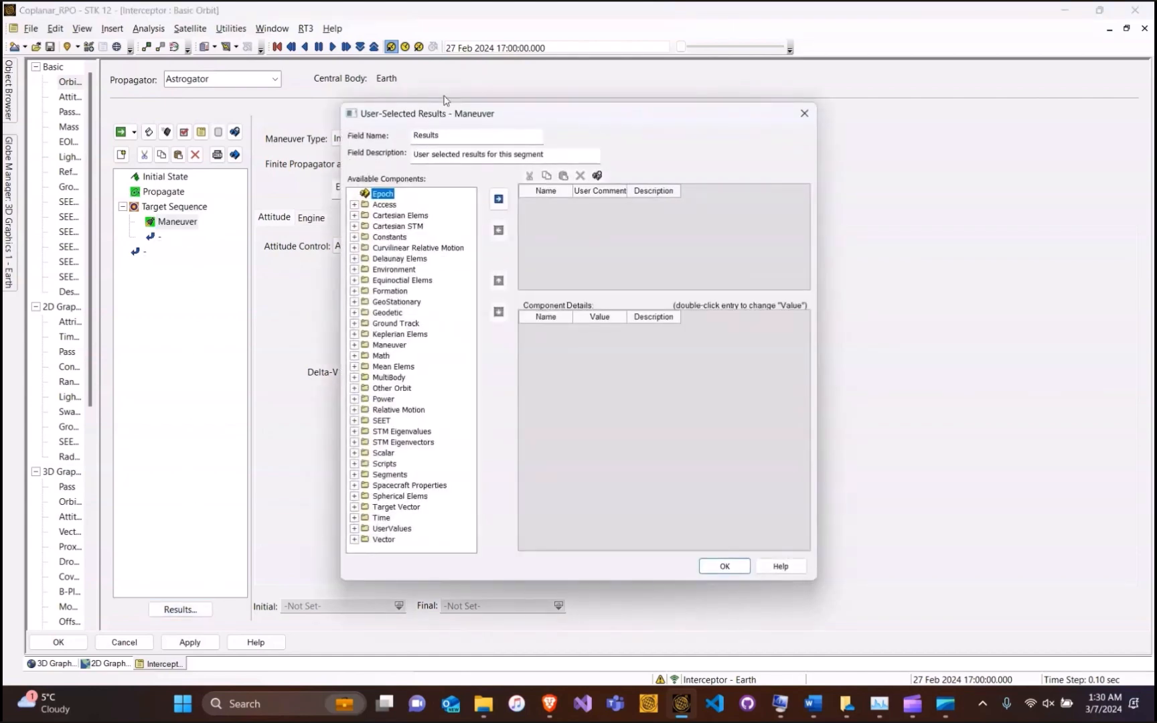
left_click(354, 334)
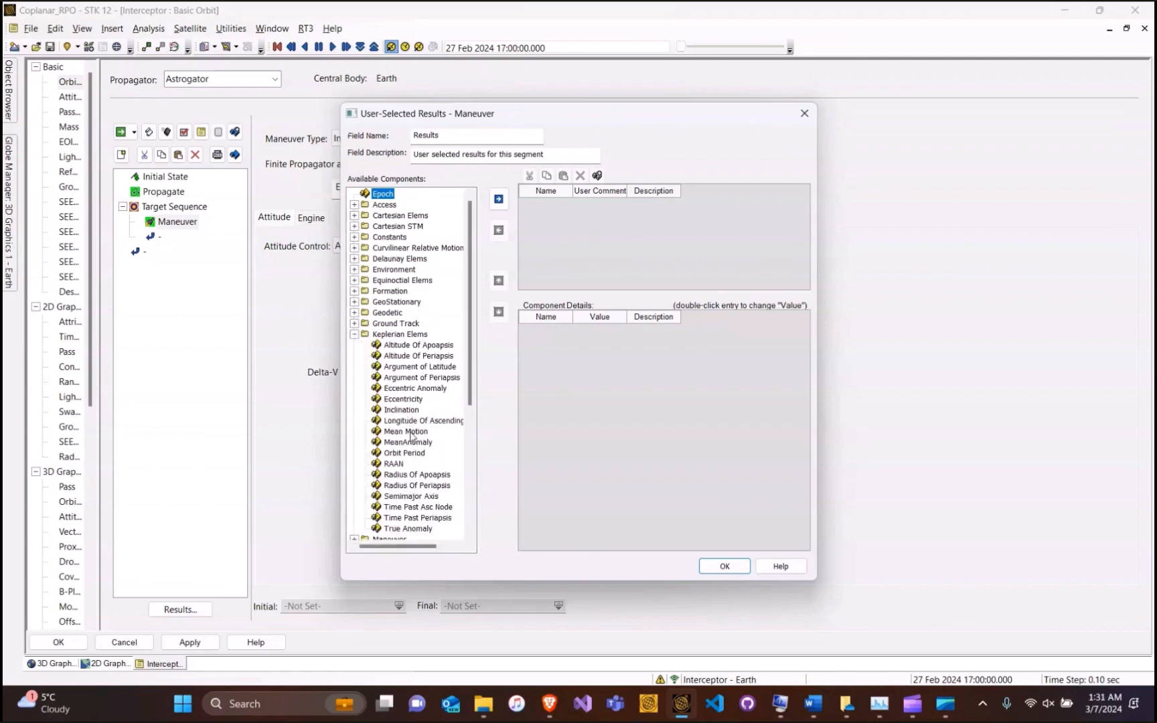
left_click(408, 454)
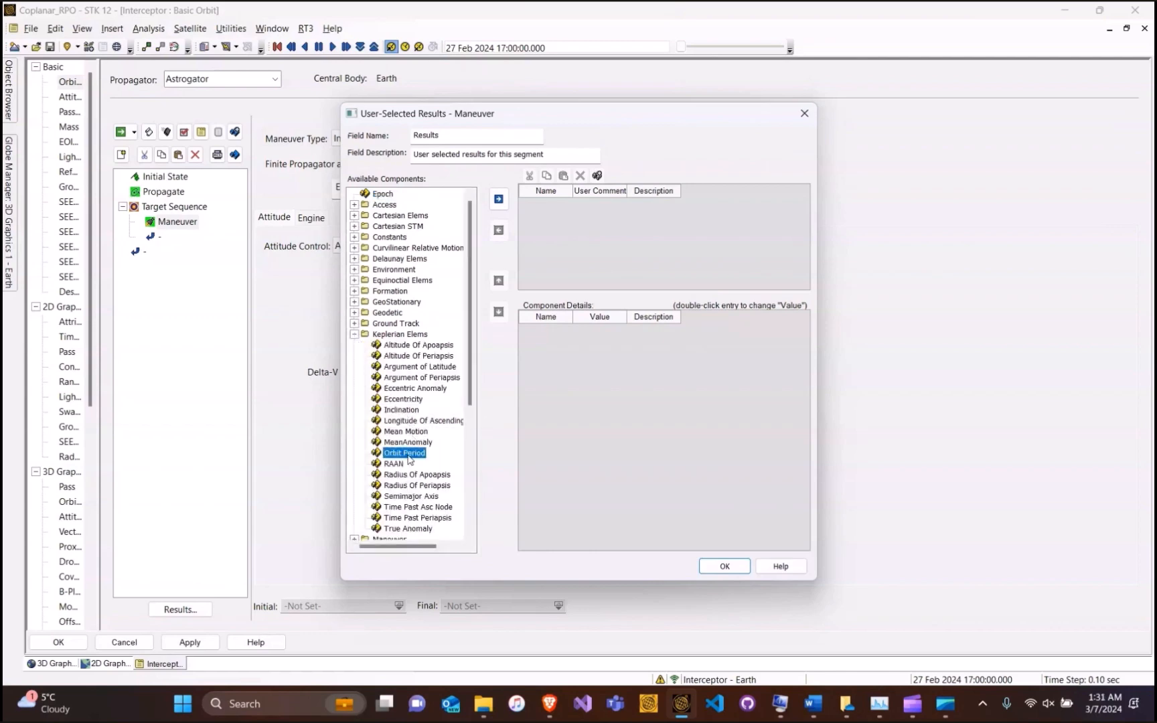
left_click(499, 199)
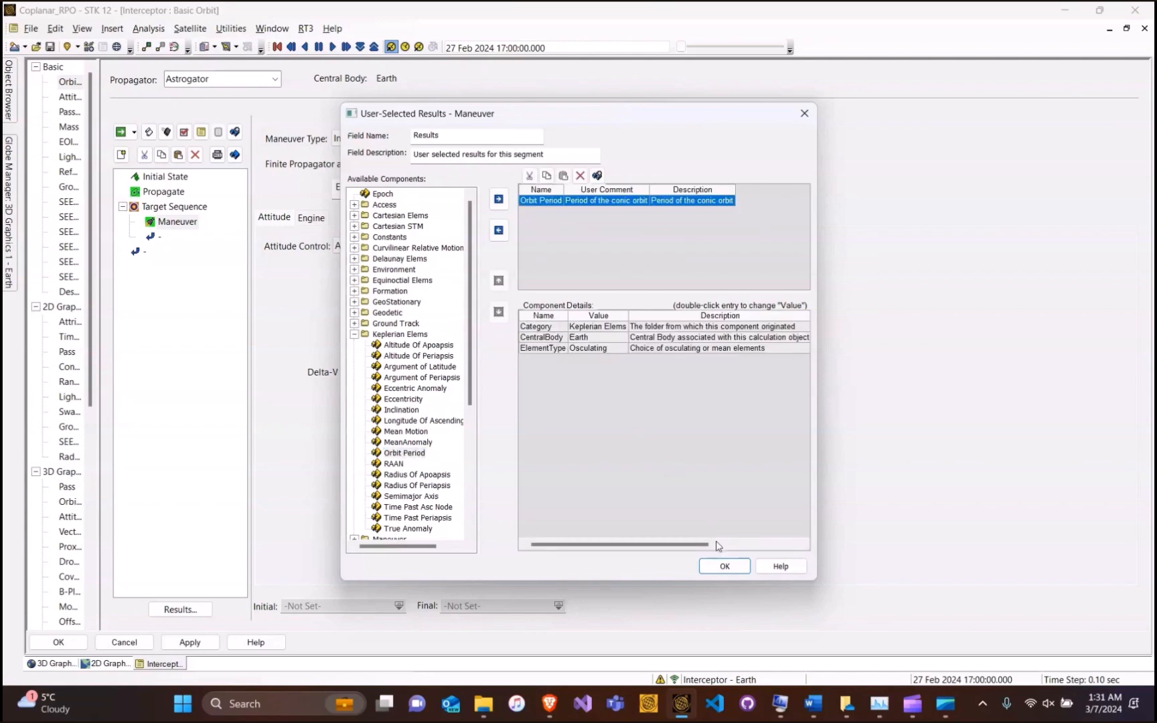
left_click(725, 566)
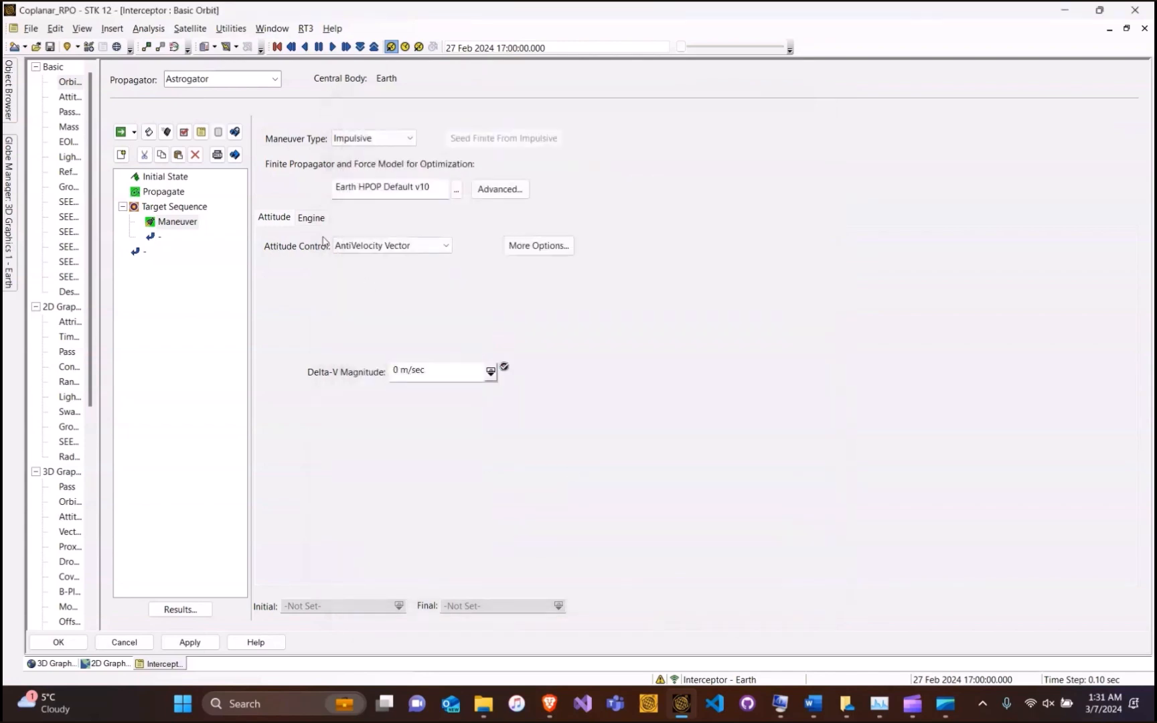
left_click(175, 207)
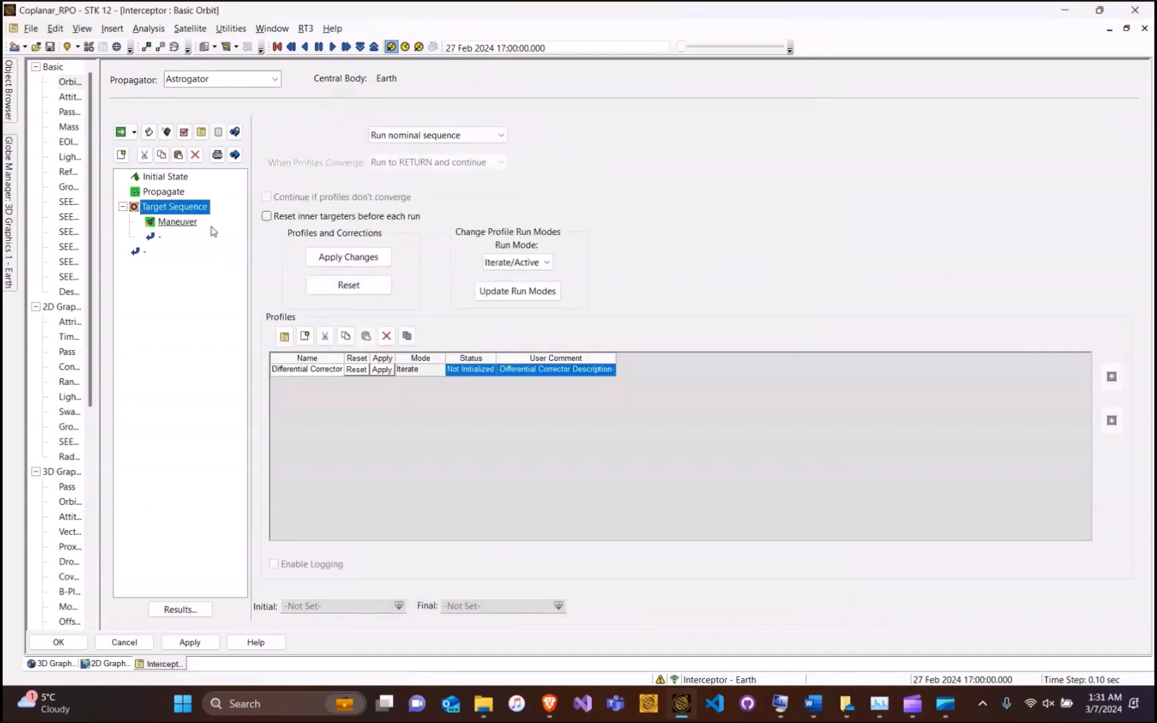
Have the Differential Corrector vary ImpulsiveMnvr magnitude to reach a 16759.4 sec Orbit_Period
double_click(311, 370)
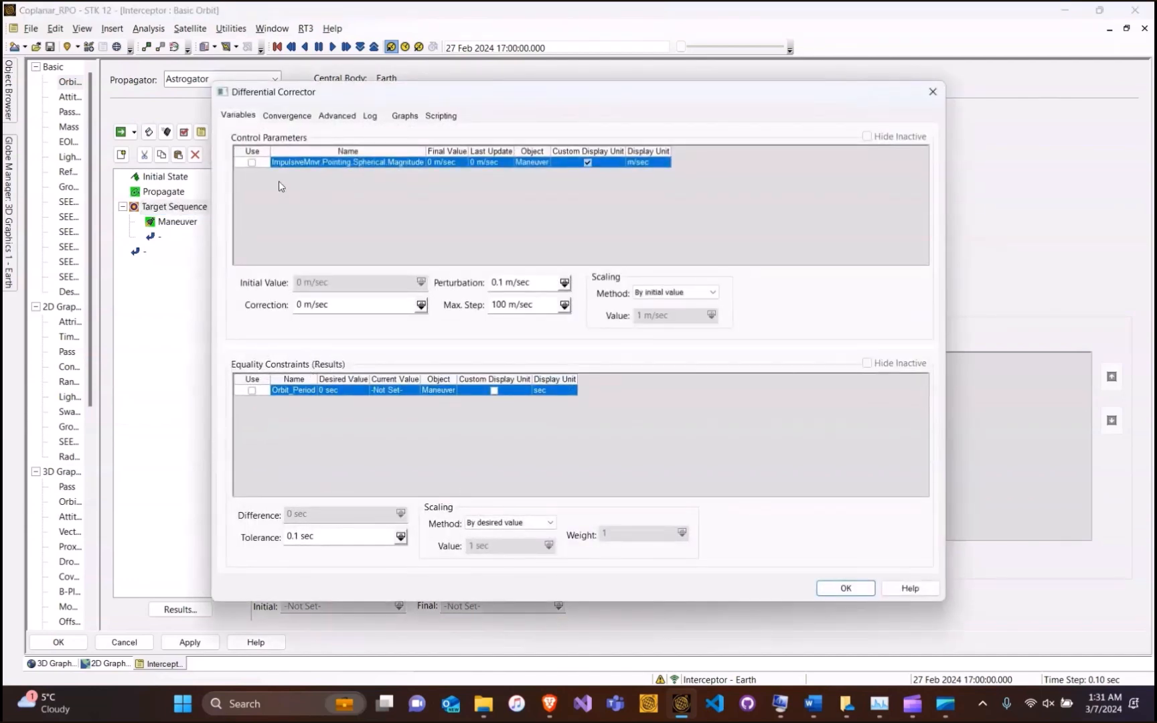
left_click(253, 163)
left_click(251, 394)
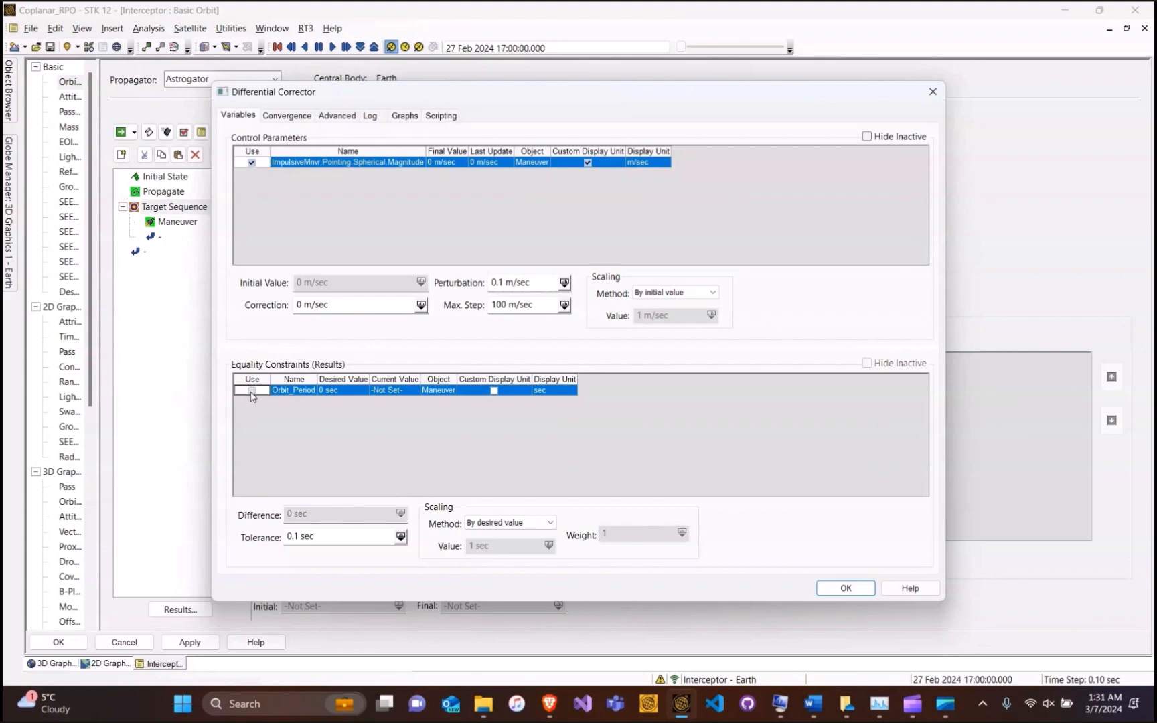
left_click(333, 391)
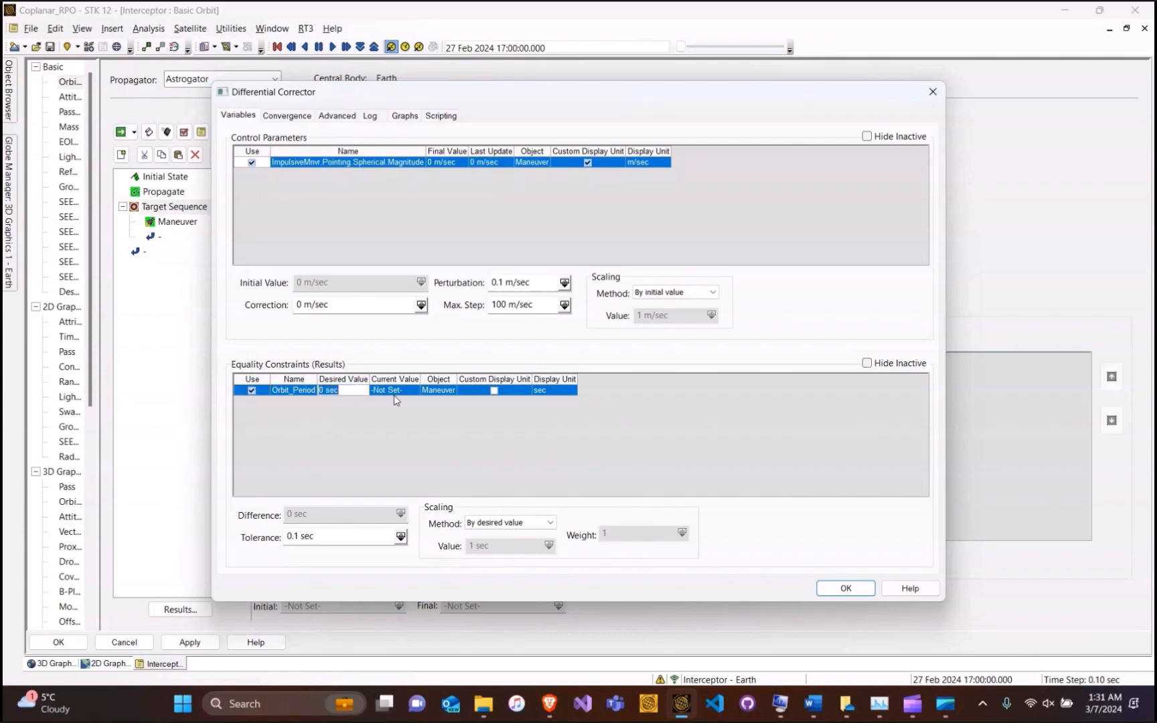
type("16759.4")
left_click(848, 588)
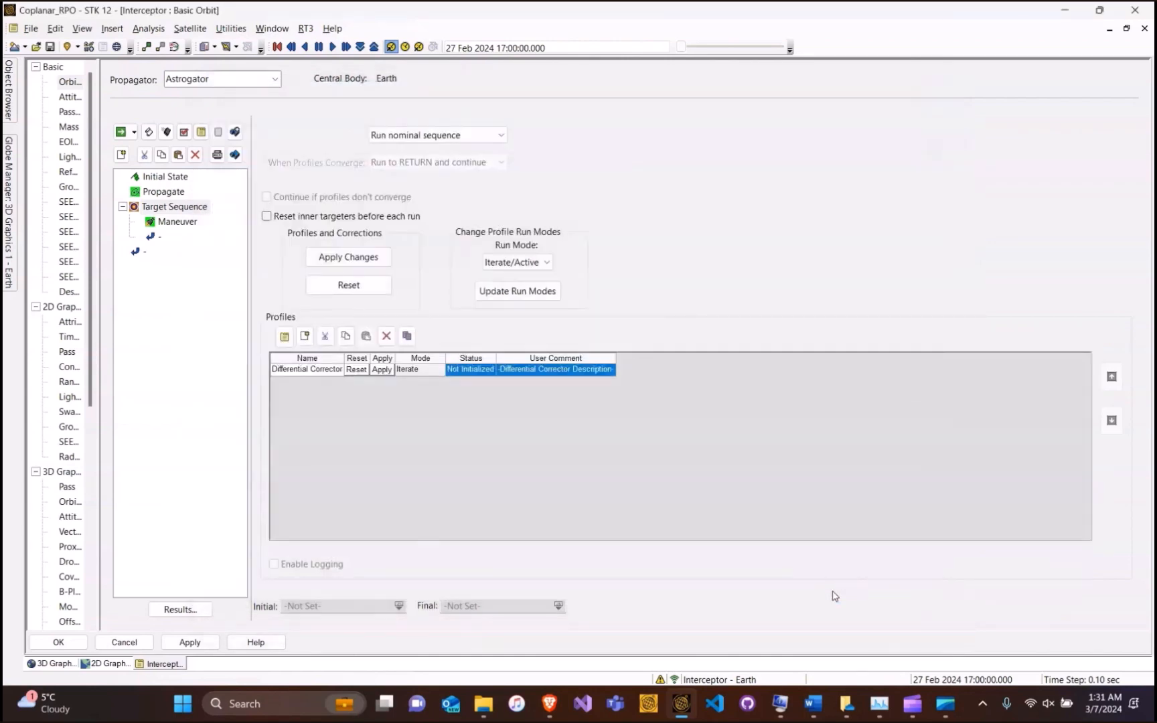
Set the Target Sequence to run active profiles
left_click(445, 136)
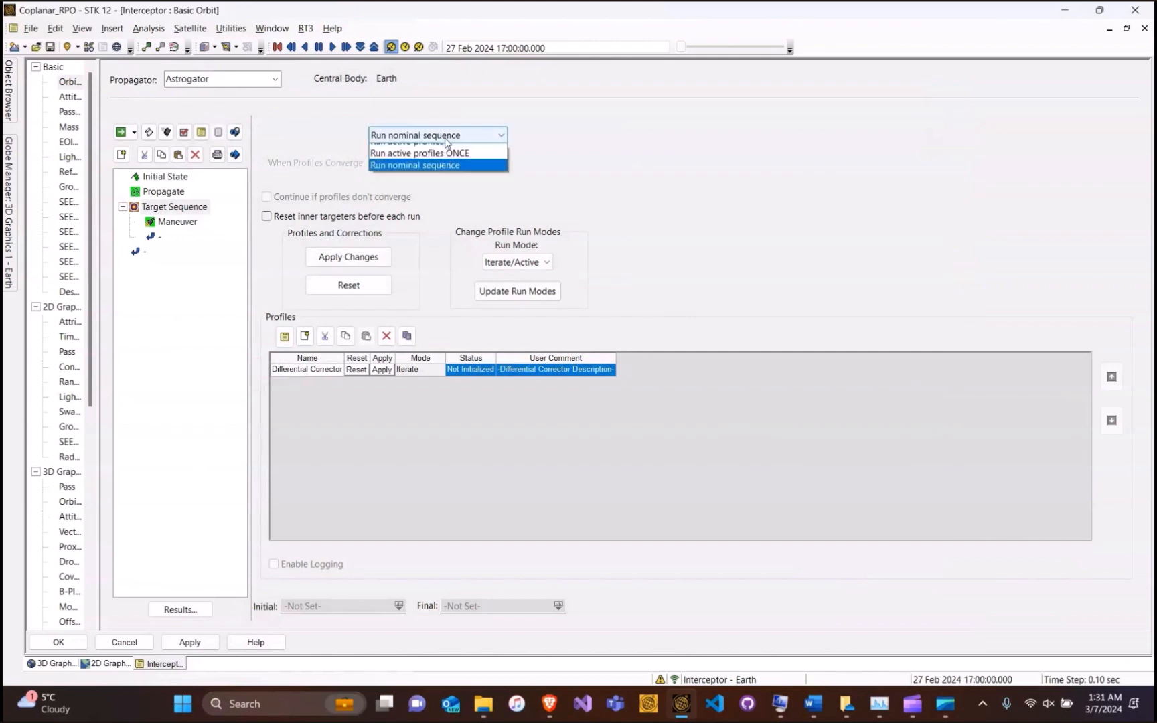
left_click(442, 149)
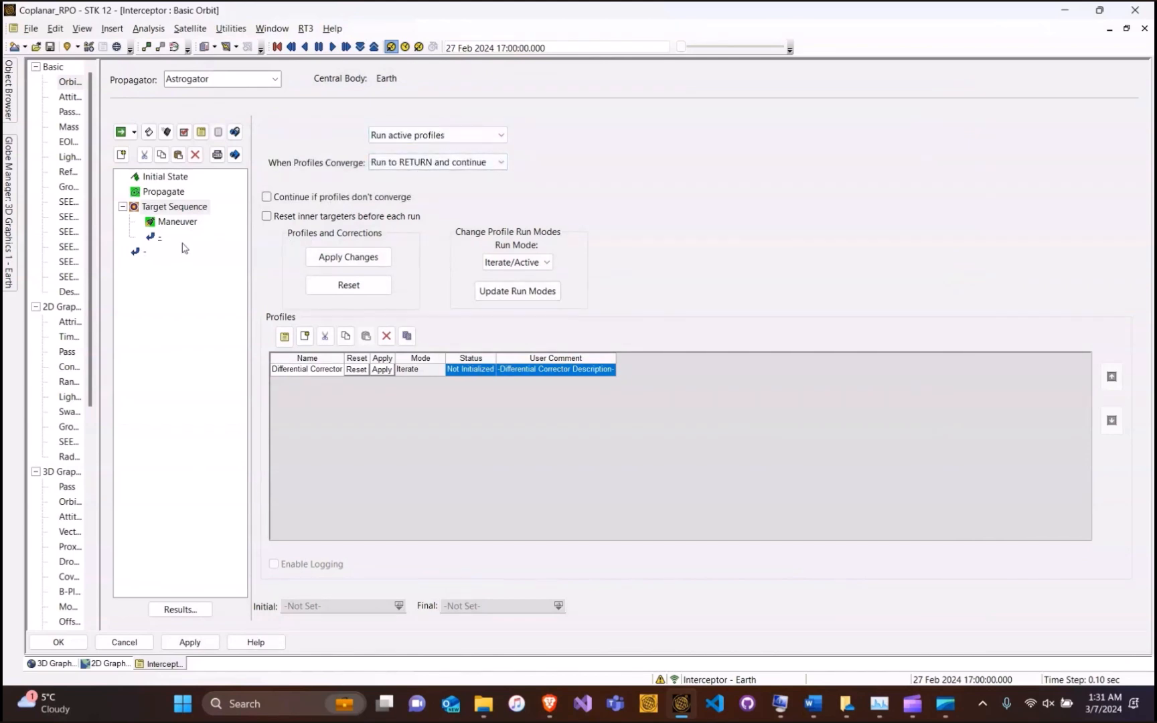
left_click(143, 254)
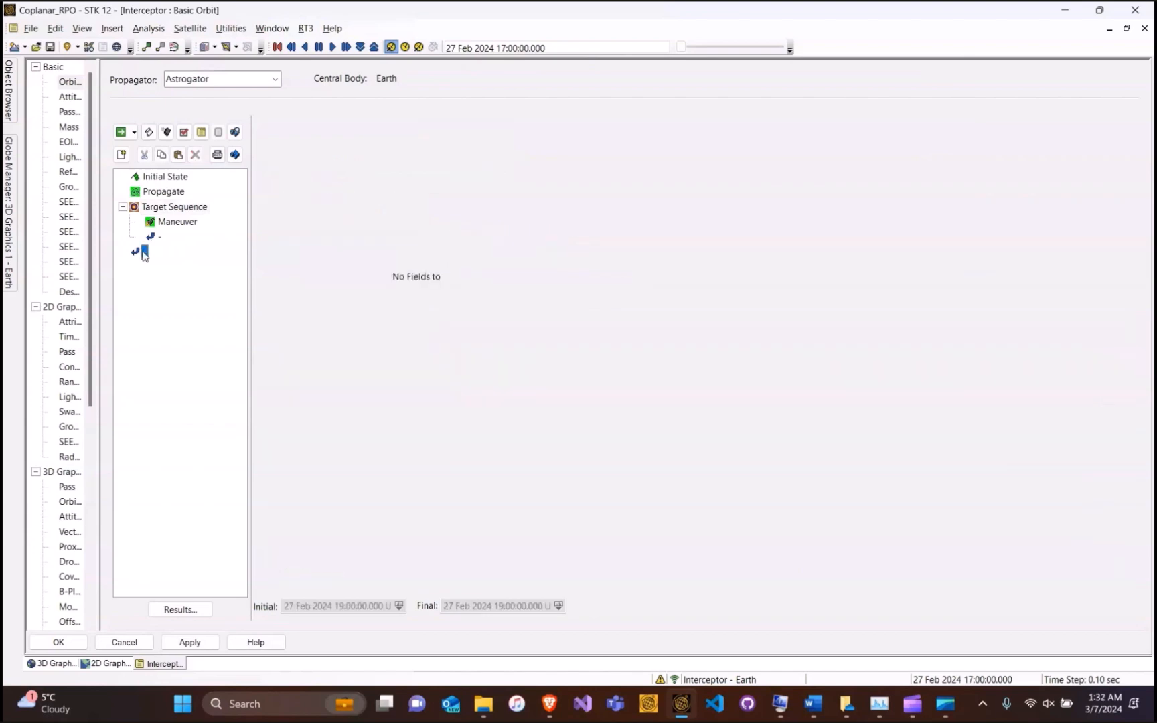
Insert a Propagate segment after the Target Sequence and rename it PhasingOrbit
left_click(128, 158)
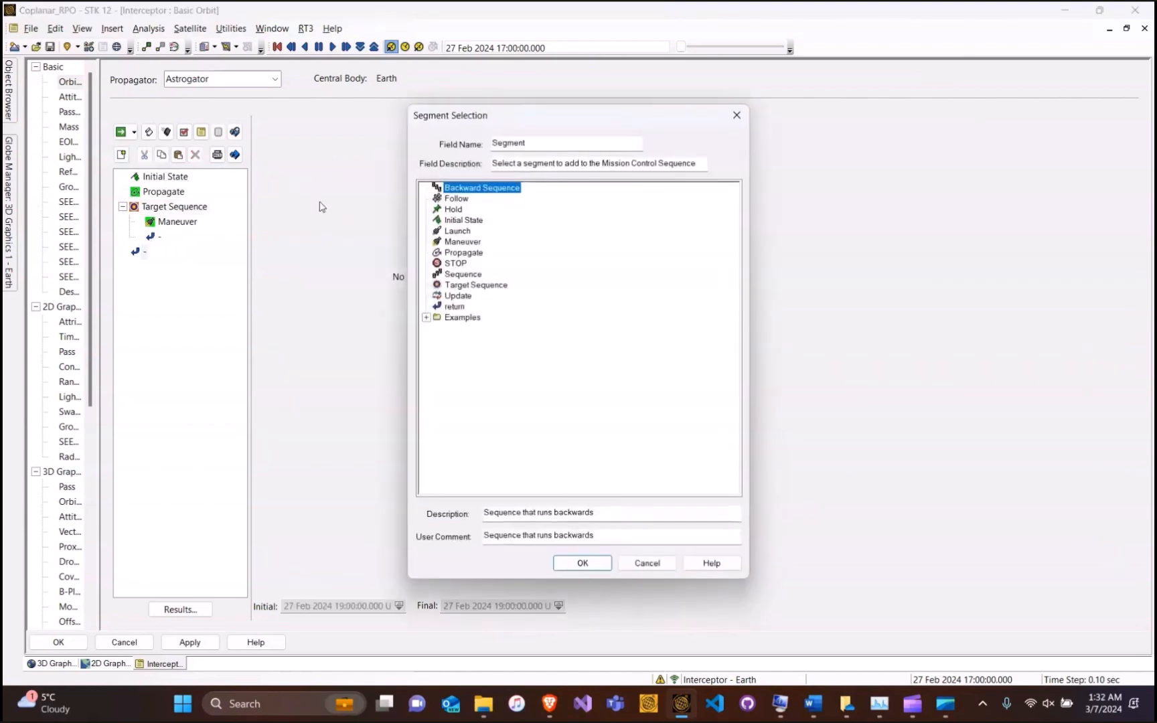
left_click(466, 254)
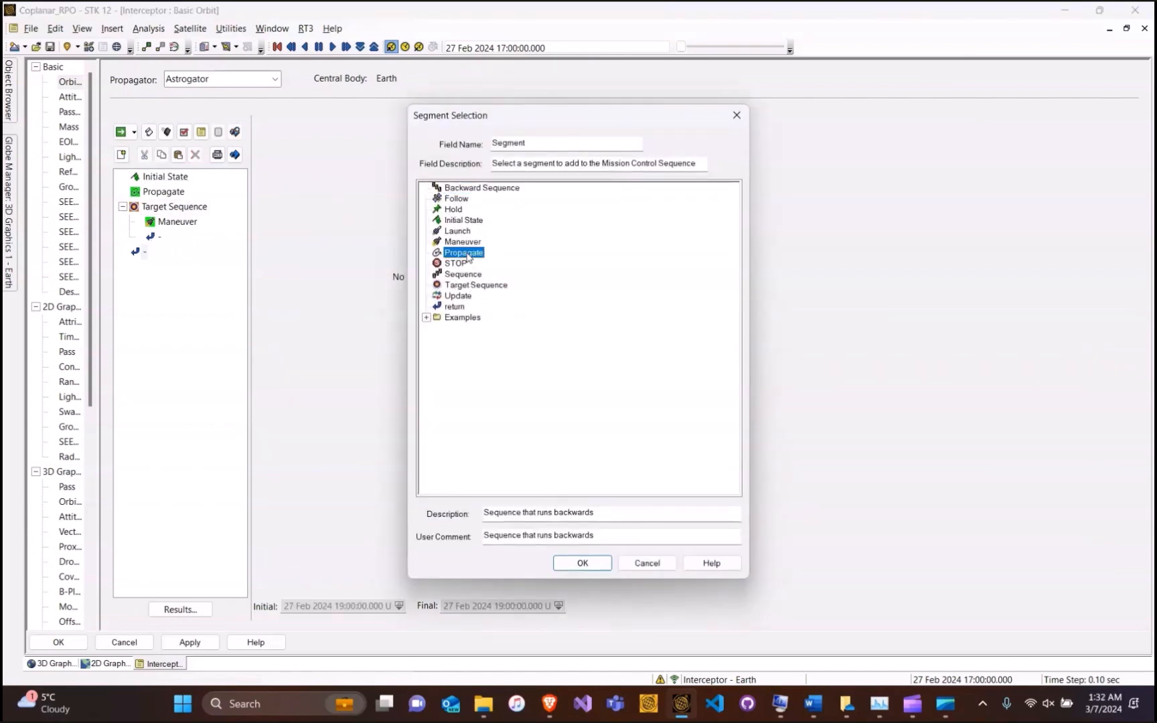
left_click(582, 563)
right_click(170, 252)
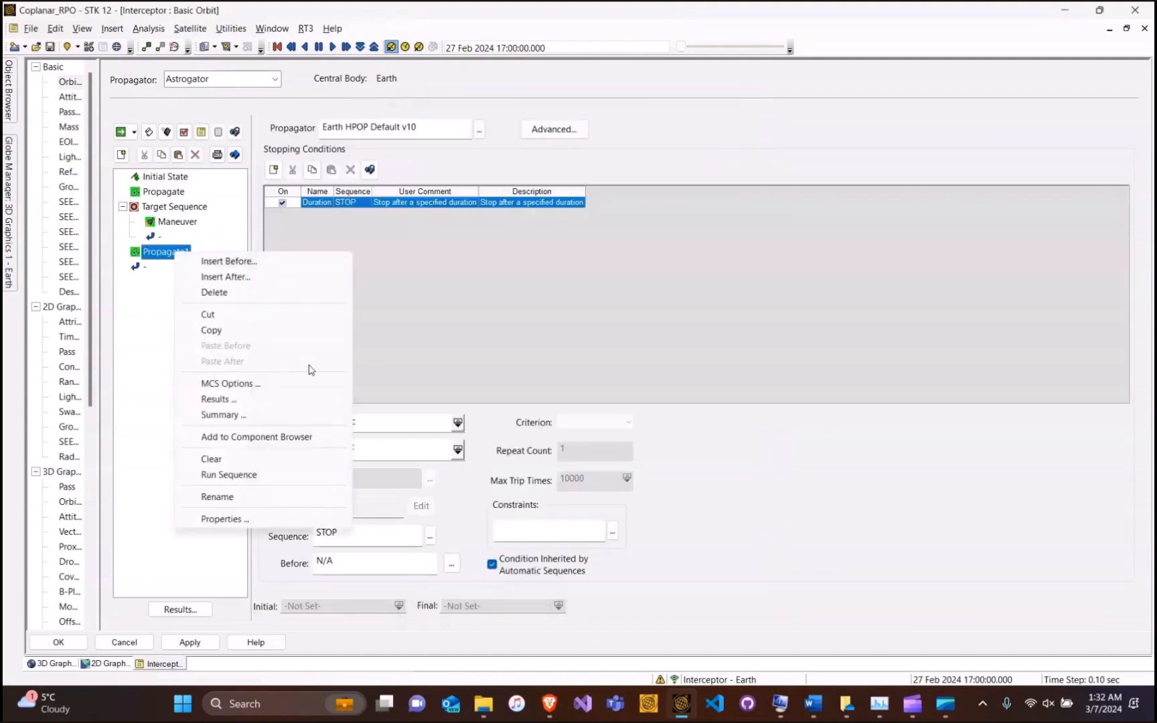
left_click(248, 496)
type("Phasing")
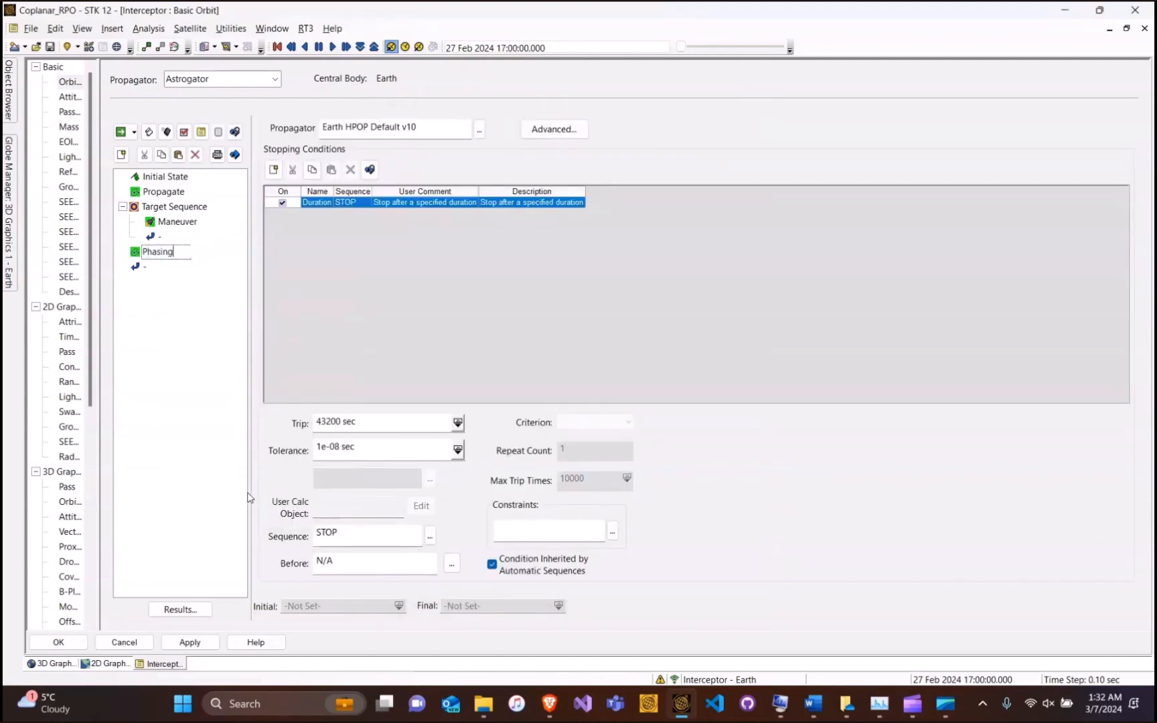
type("Orbit")
key("Return")
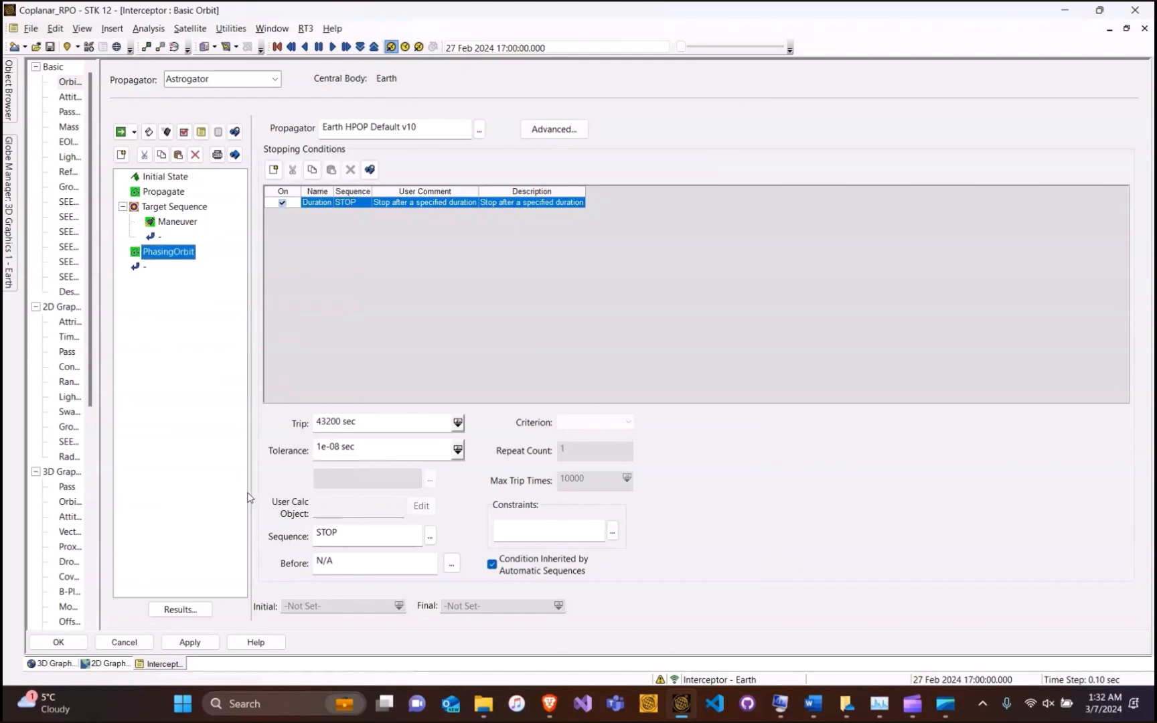
Set the PhasingOrbit propagator to Earth Point Mass
left_click(479, 129)
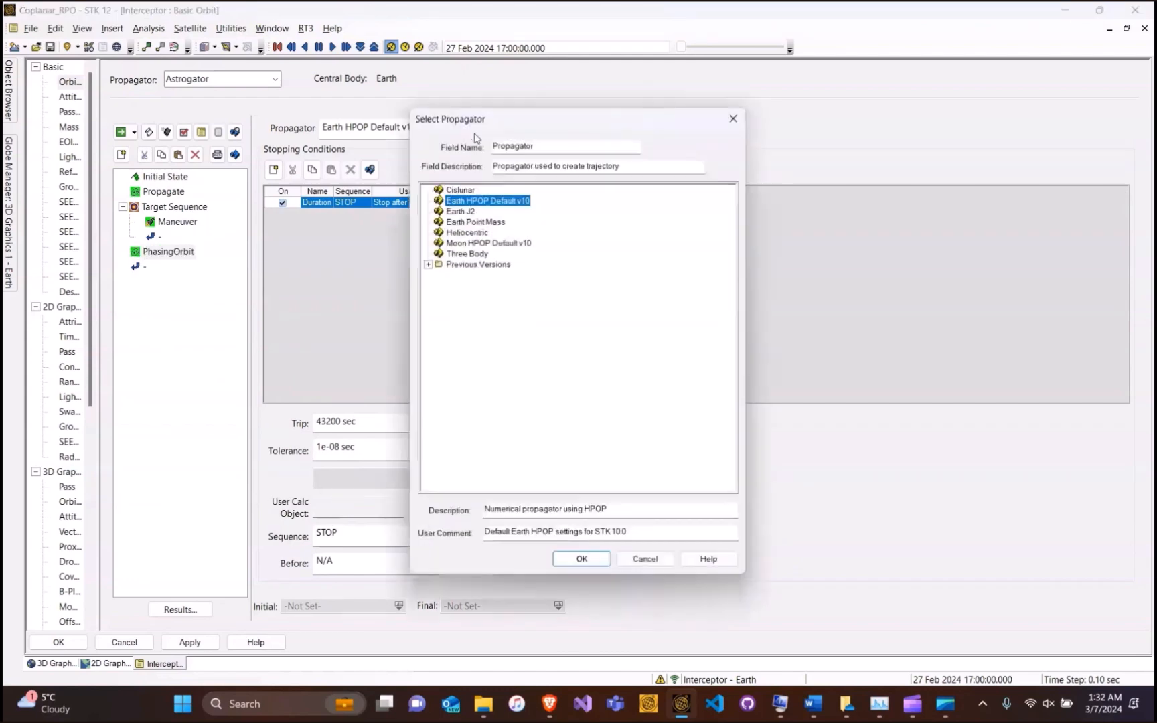
left_click(474, 220)
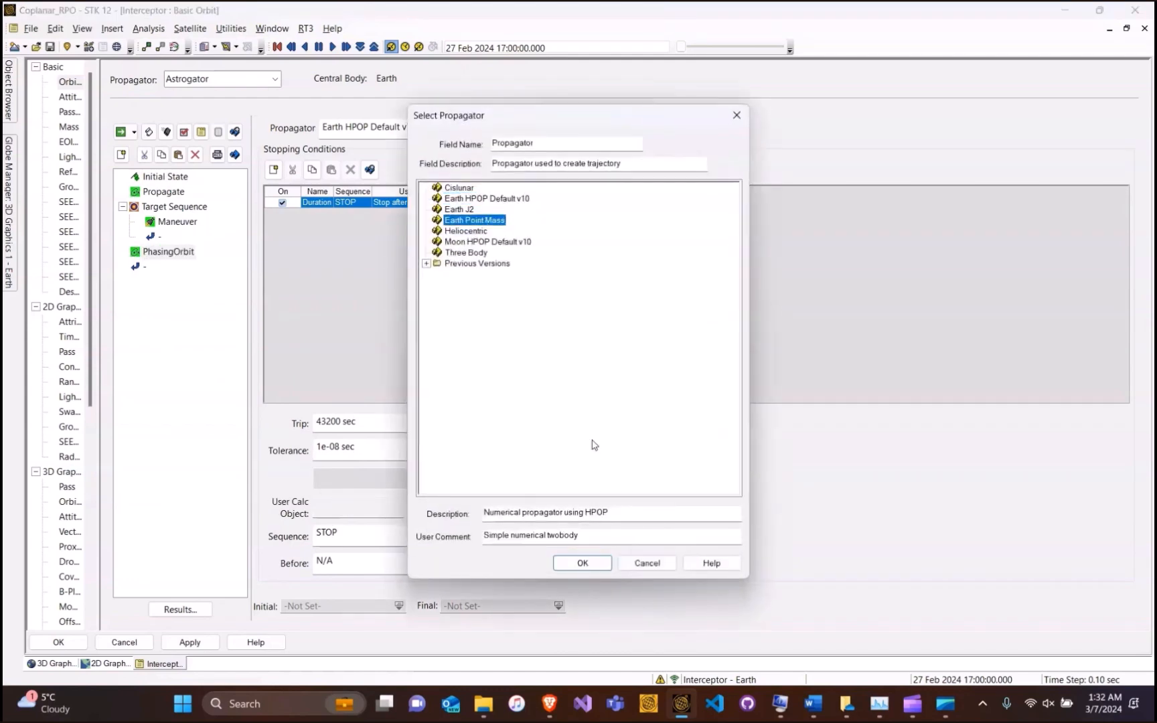
left_click(582, 563)
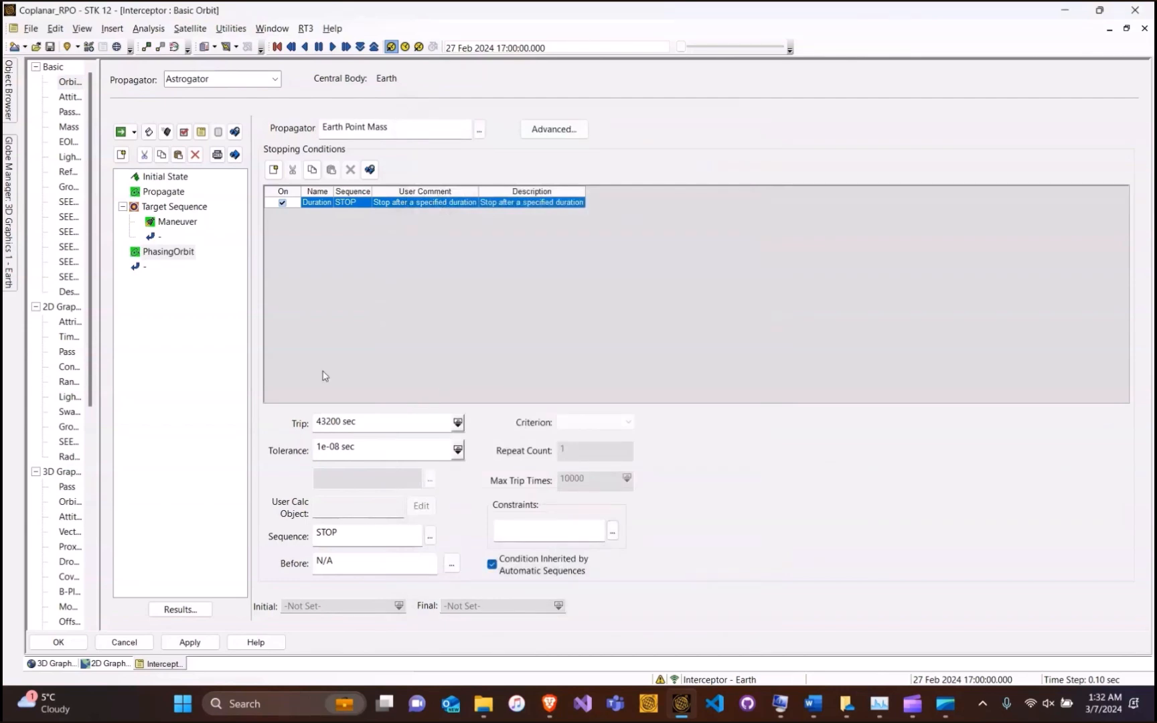
Add an Apoapsis stopping condition and delete the Duration condition
left_click(274, 170)
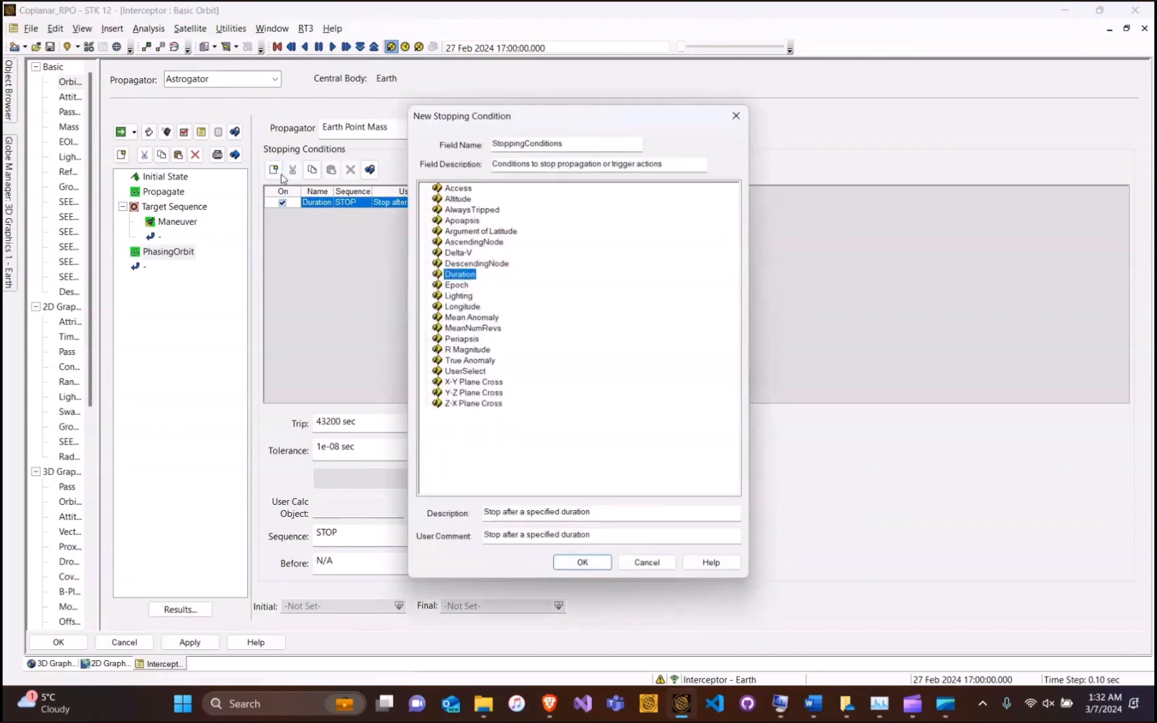
left_click(456, 221)
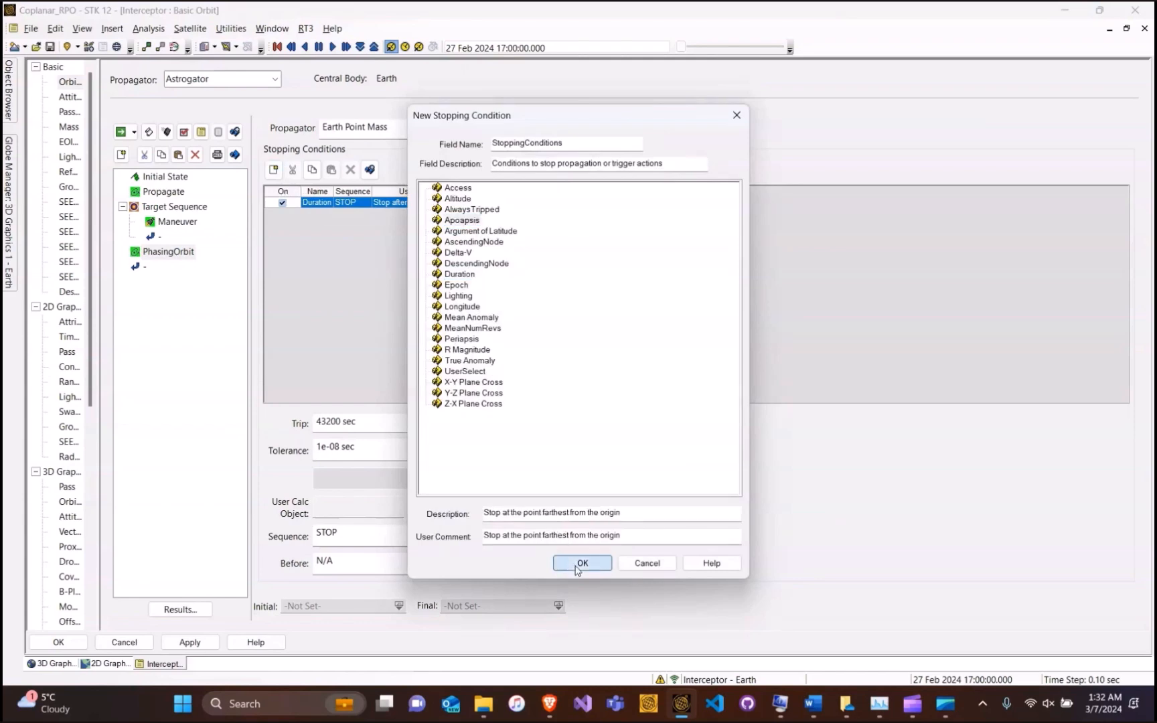
left_click(582, 563)
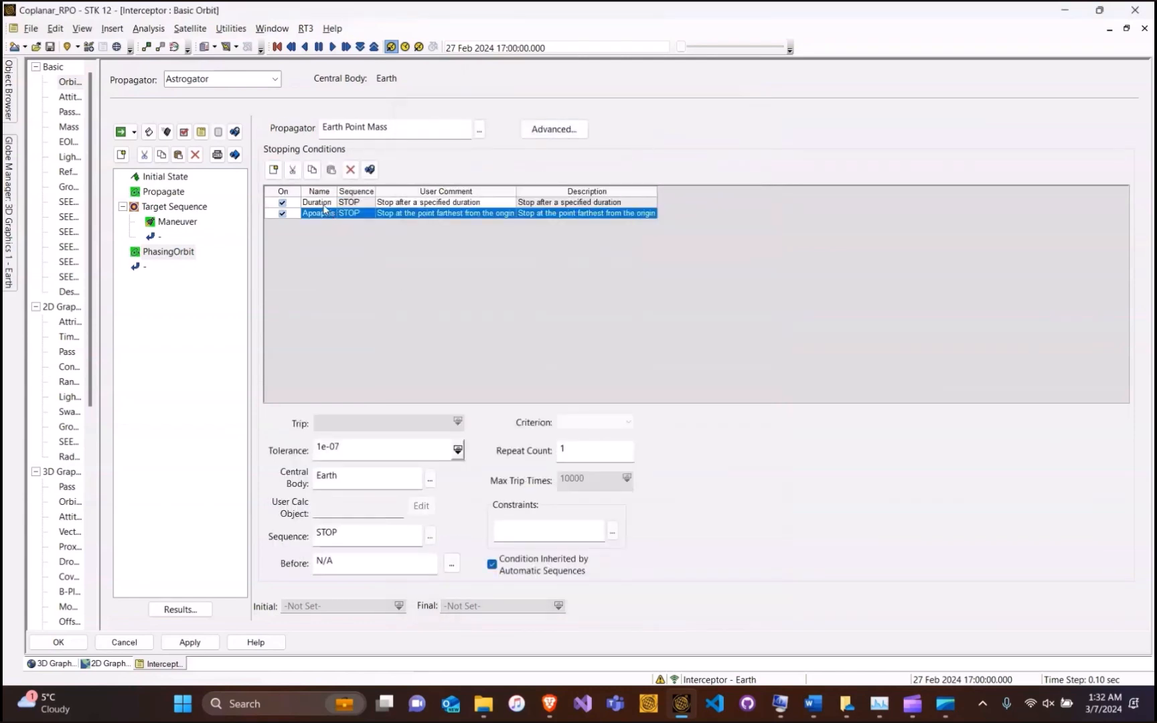
left_click(323, 202)
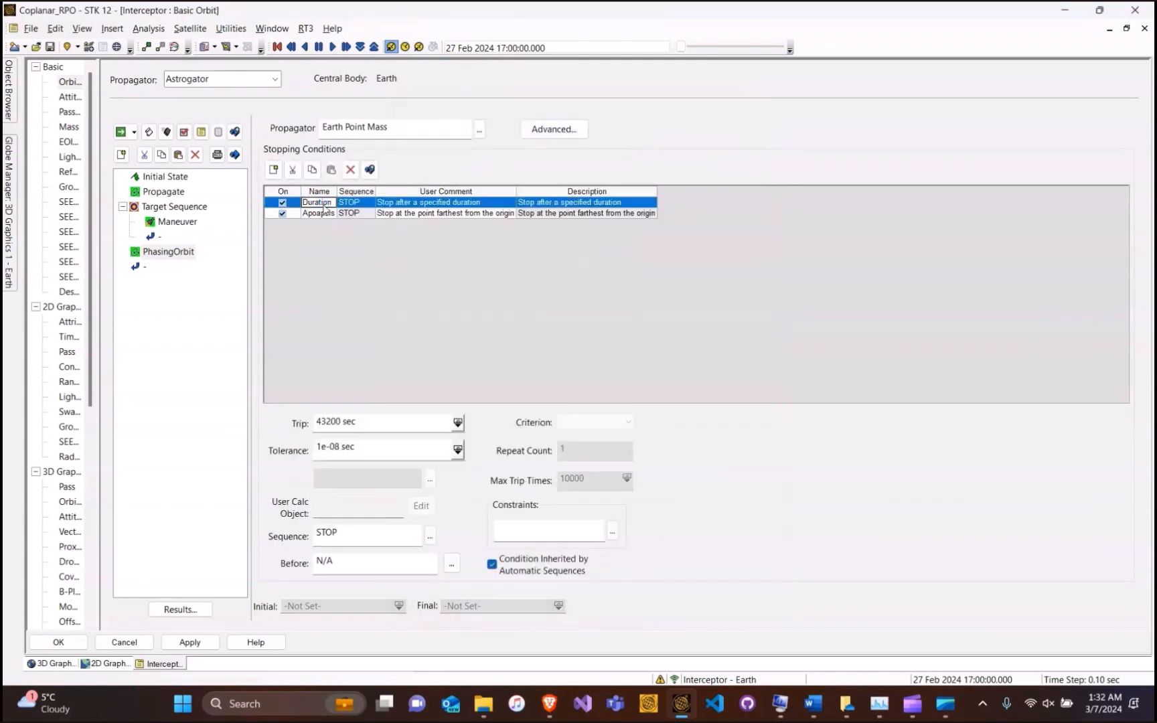
left_click(351, 171)
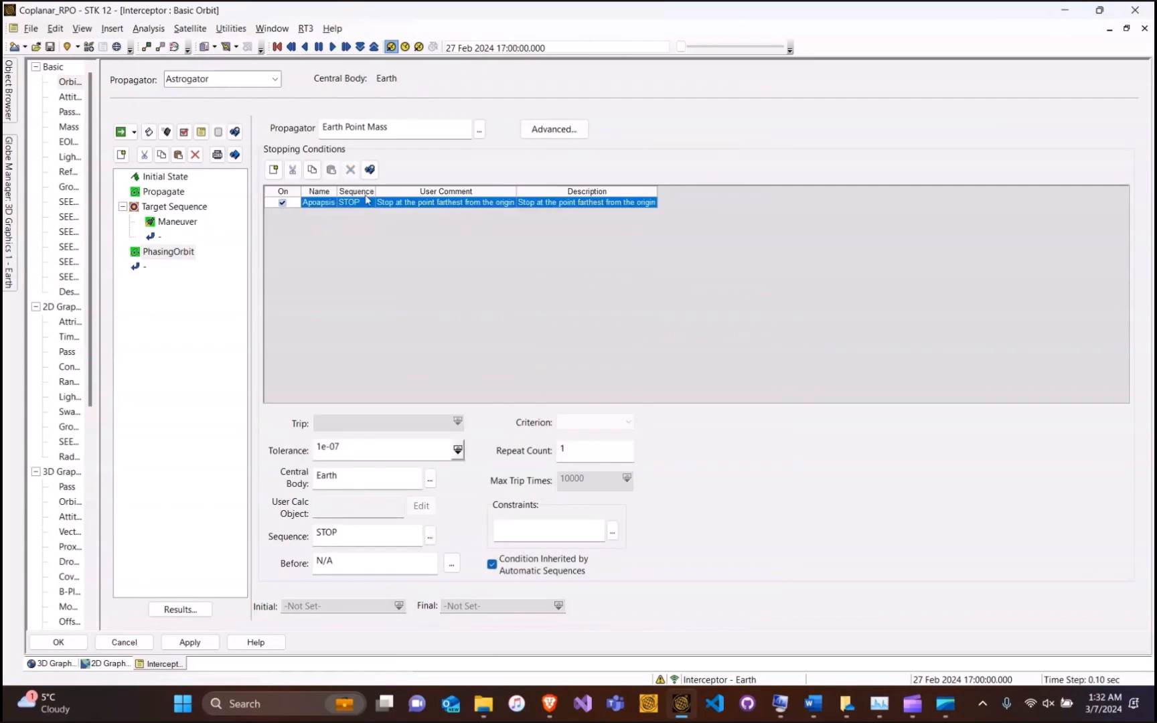
Set the PhasingOrbit segment's colour to red
double_click(167, 252)
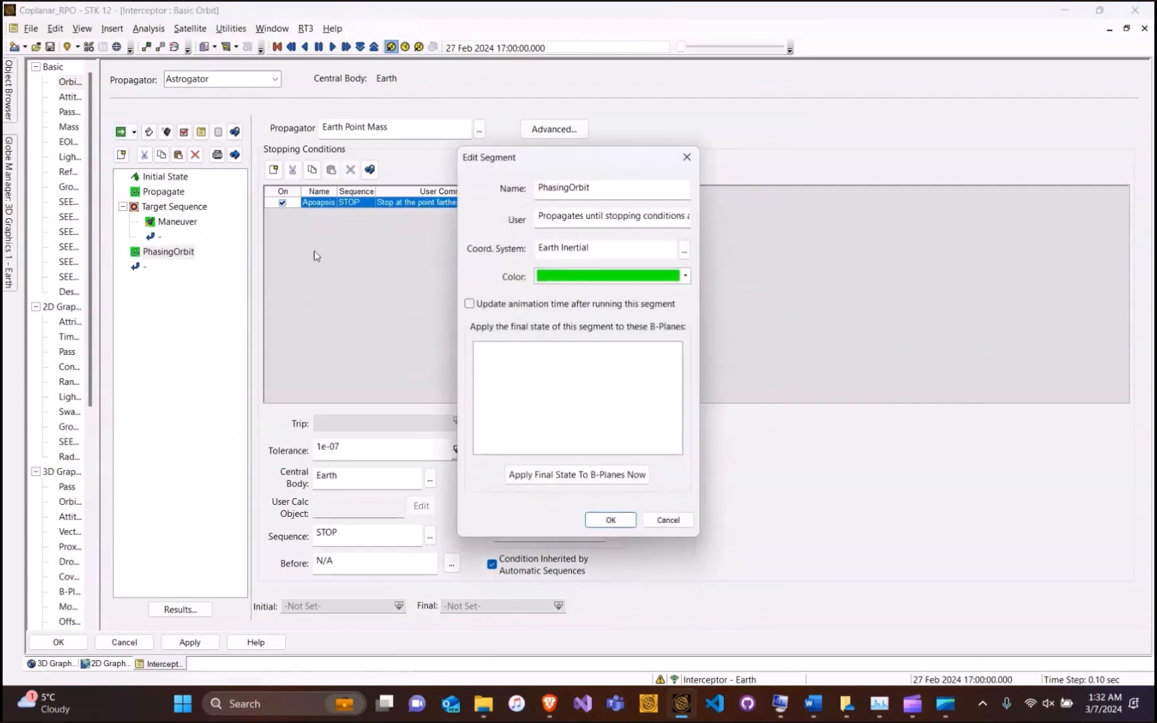
left_click(603, 276)
left_click(560, 310)
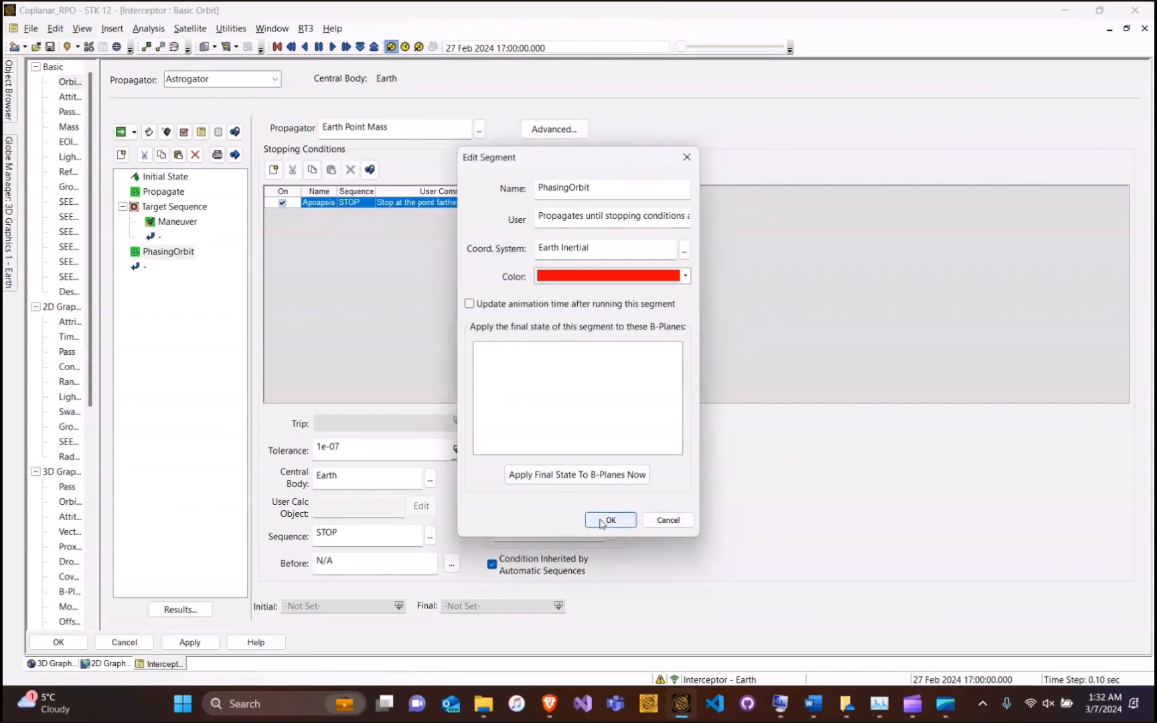
left_click(606, 521)
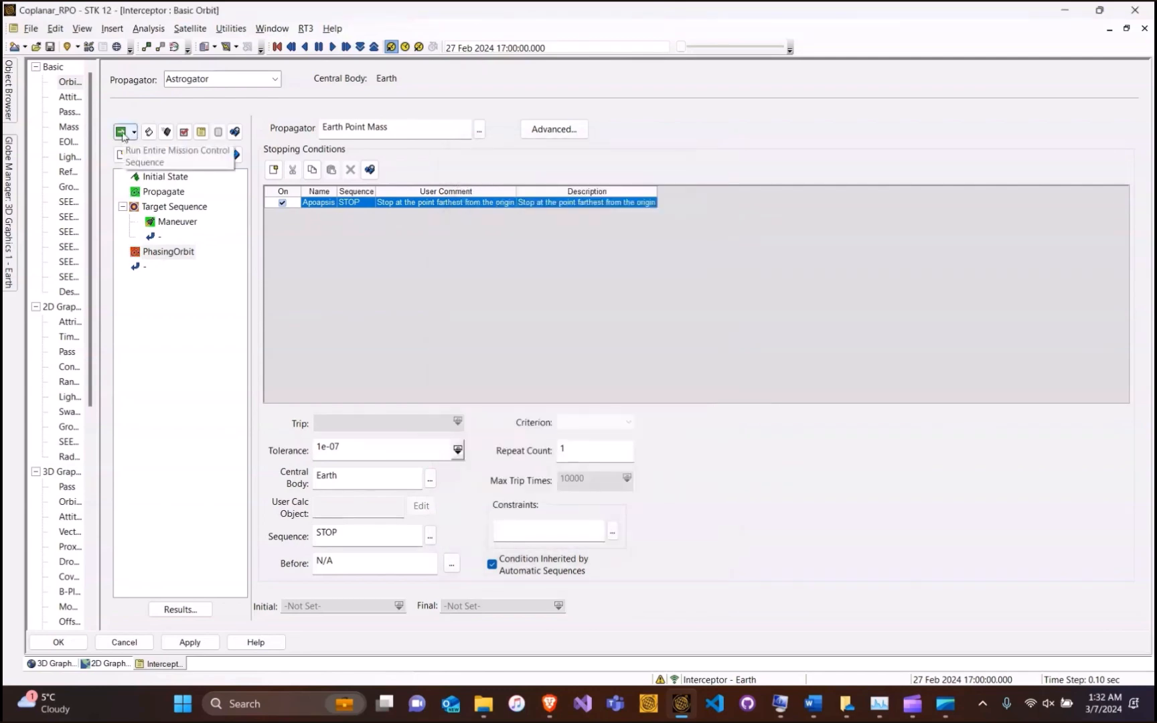
Run the entire mission control sequence until the targeter converges, then close the targeting results window
left_click(121, 132)
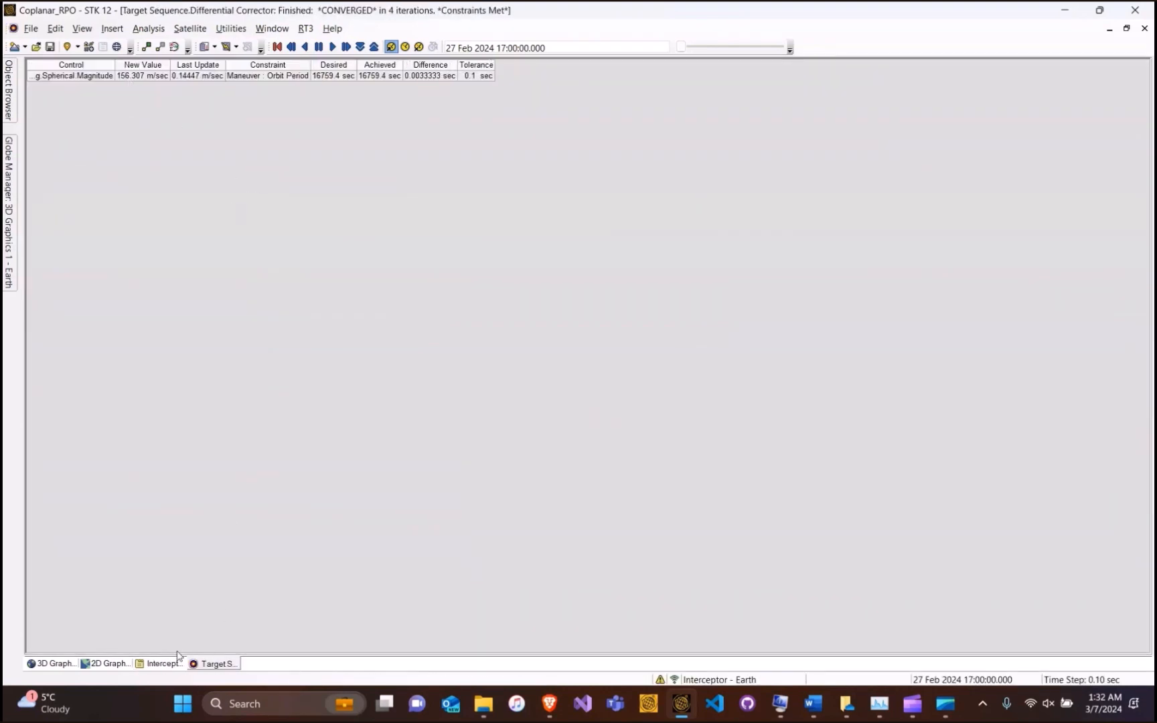
right_click(212, 661)
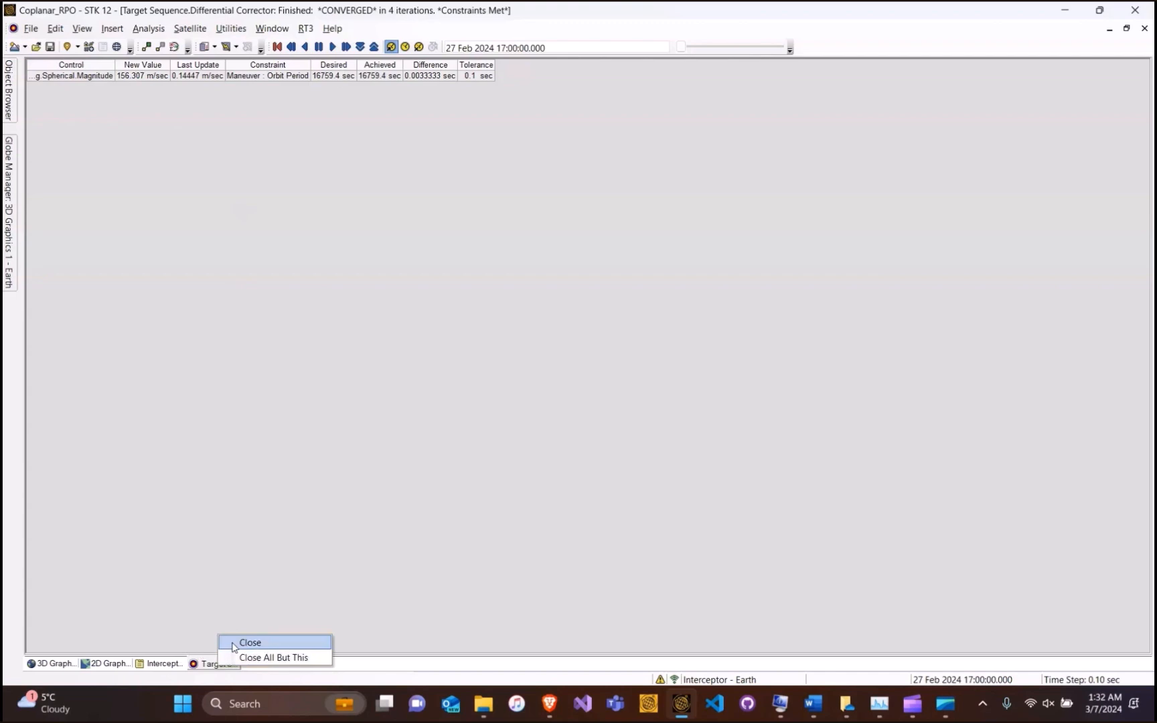
left_click(233, 644)
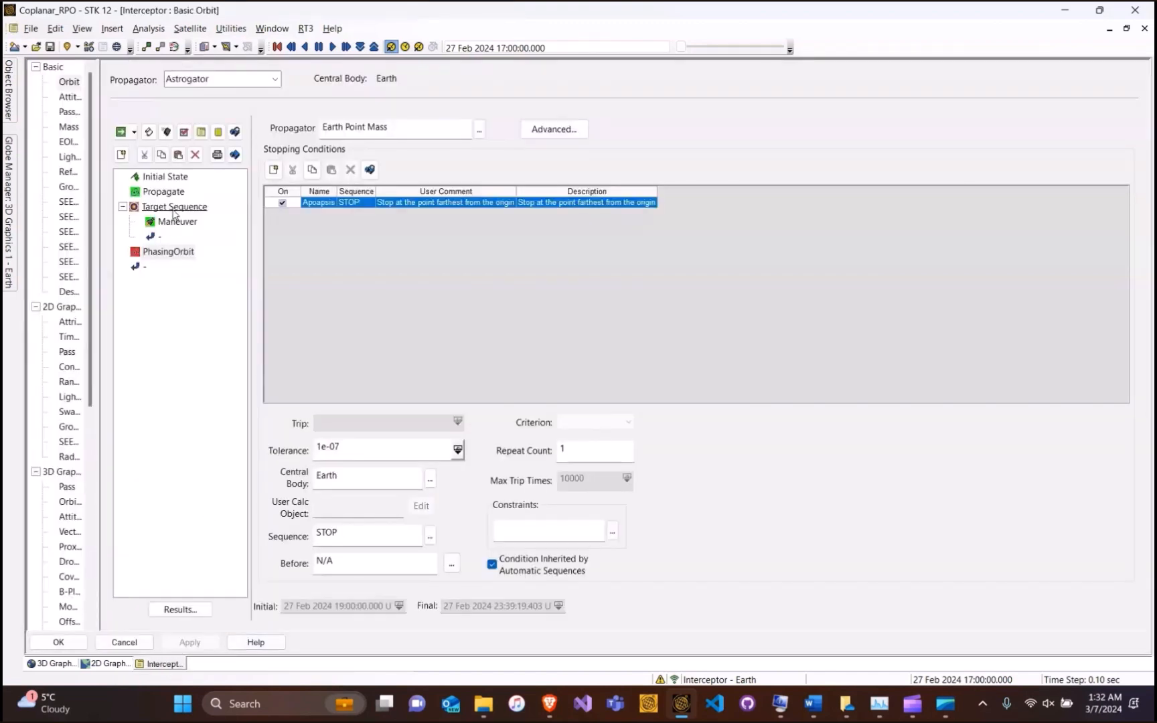
Apply the converged corrections and set the Target Sequence to 'Run nominal sequence'
left_click(174, 207)
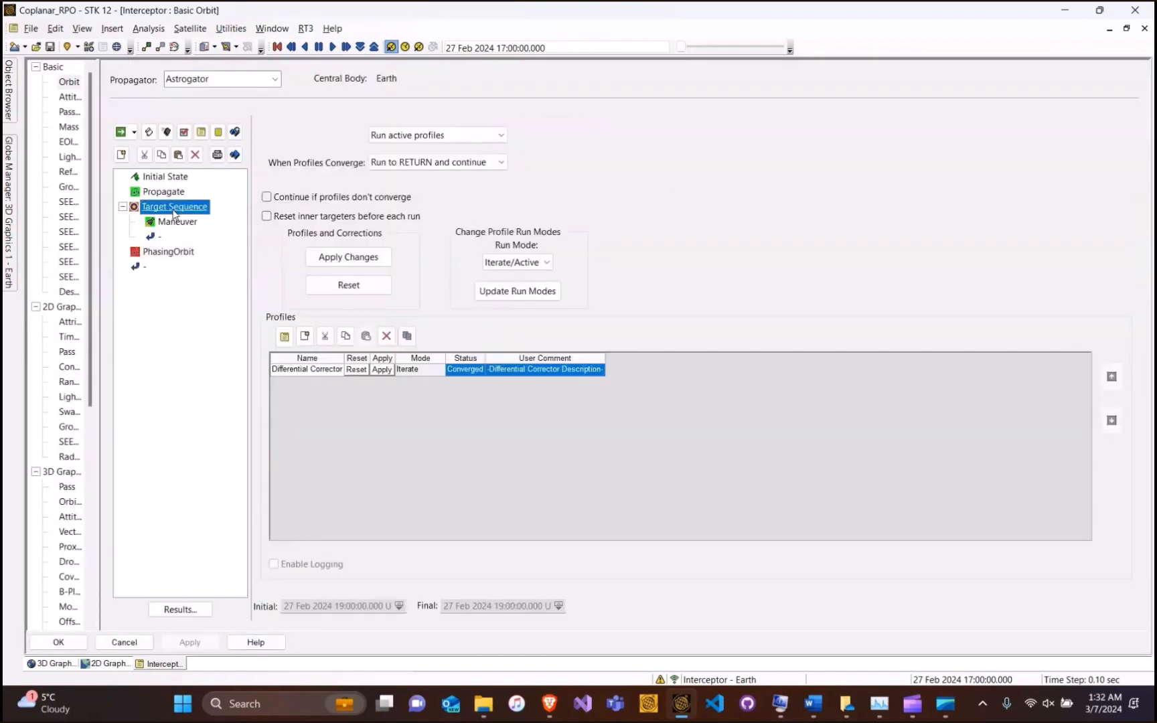
left_click(357, 260)
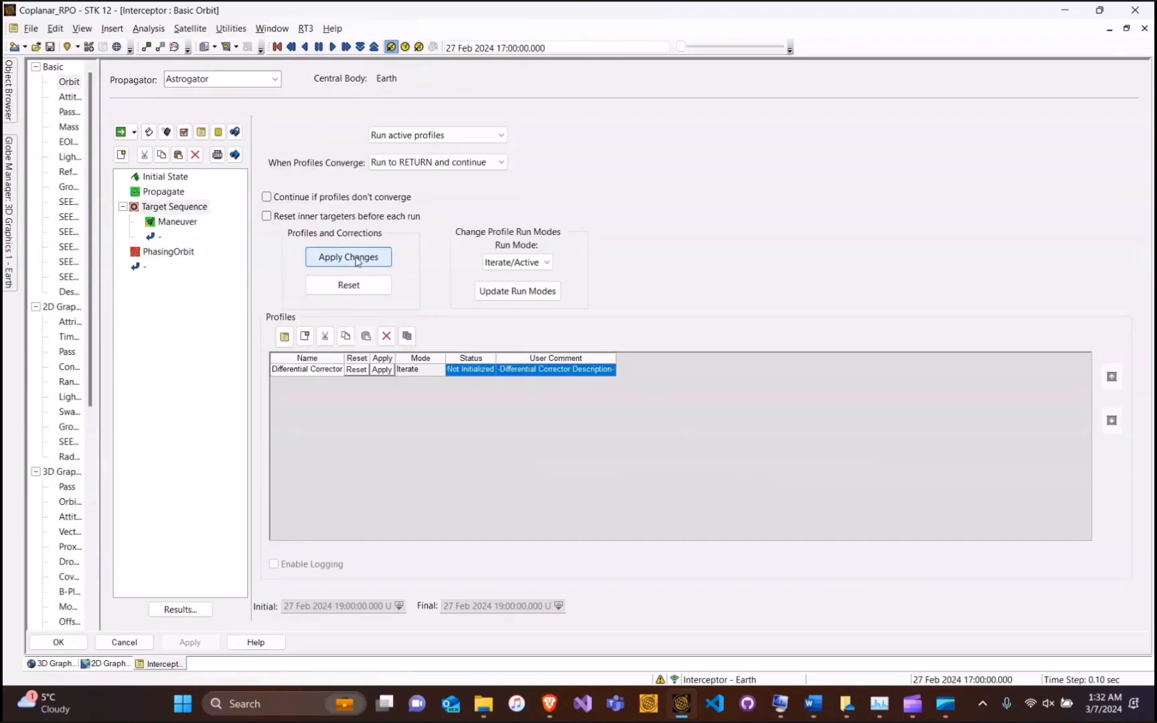
left_click(432, 135)
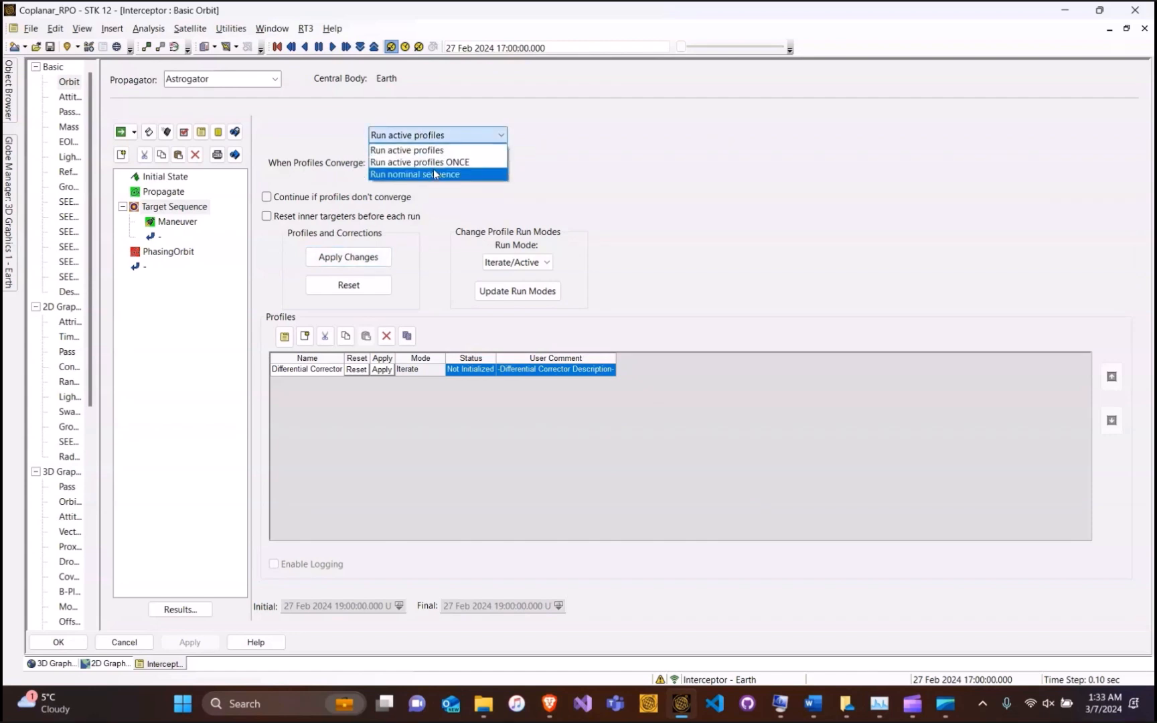
left_click(434, 174)
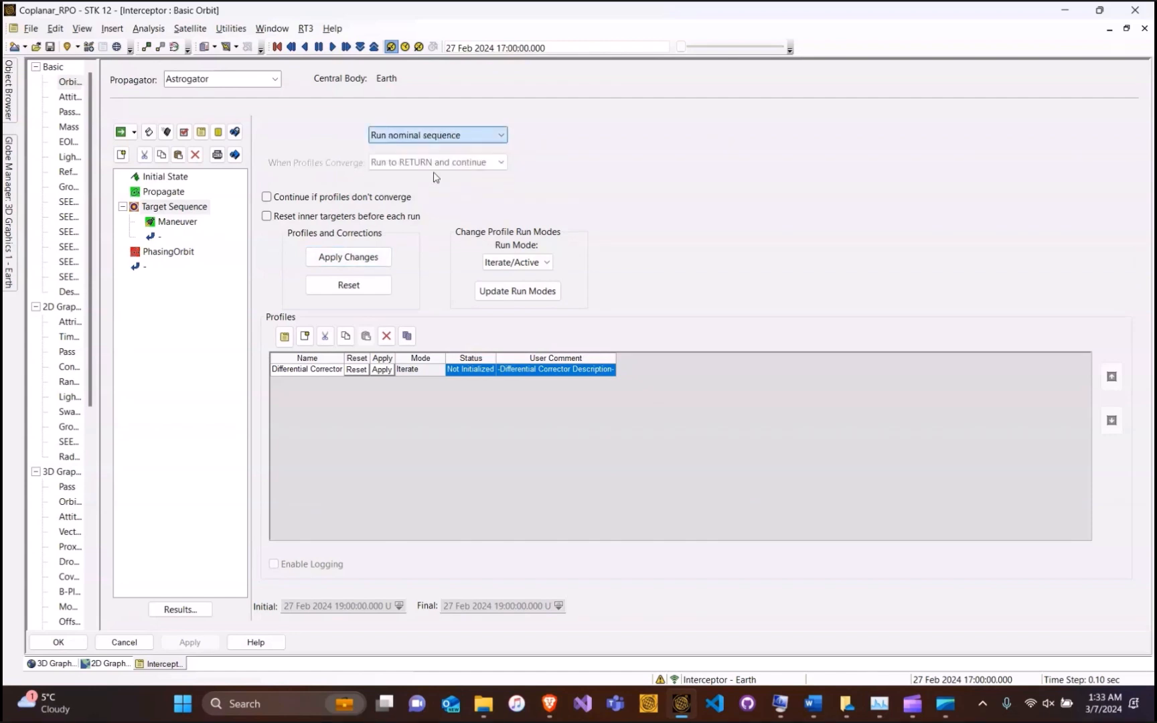
Select the first Maneuver's solved 156.307 m/sec Delta-V value
left_click(178, 221)
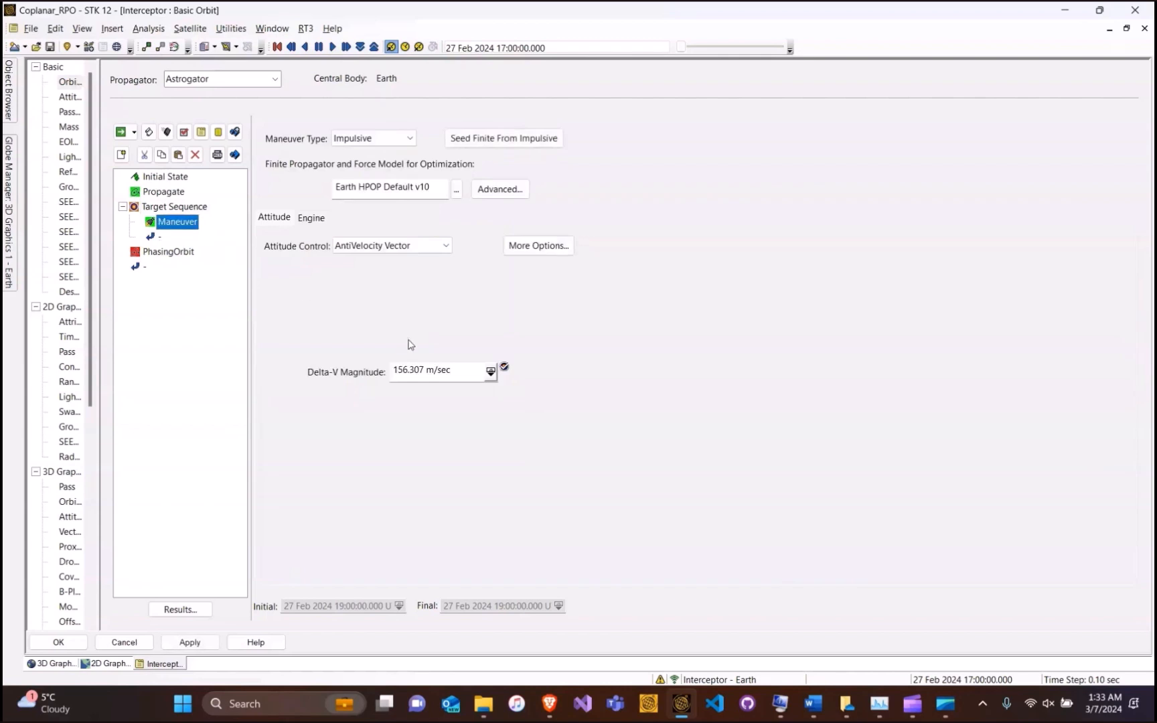
left_click_drag(455, 376, 372, 372)
key("ctrl+c")
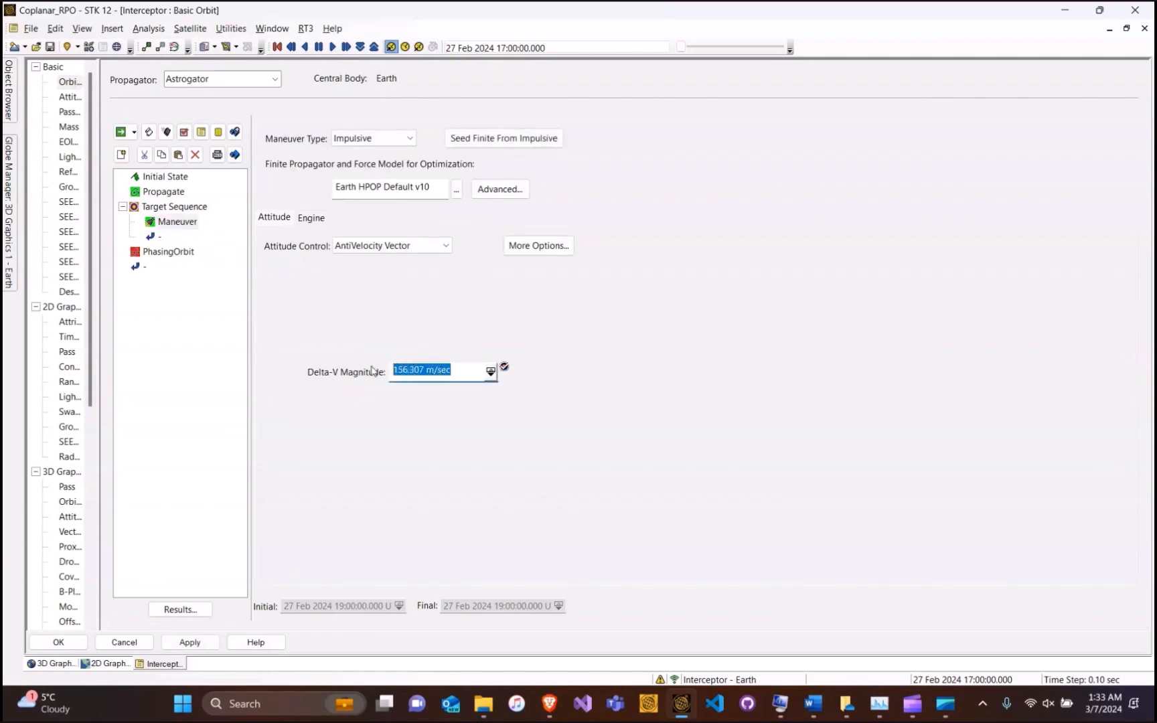
left_click(181, 258)
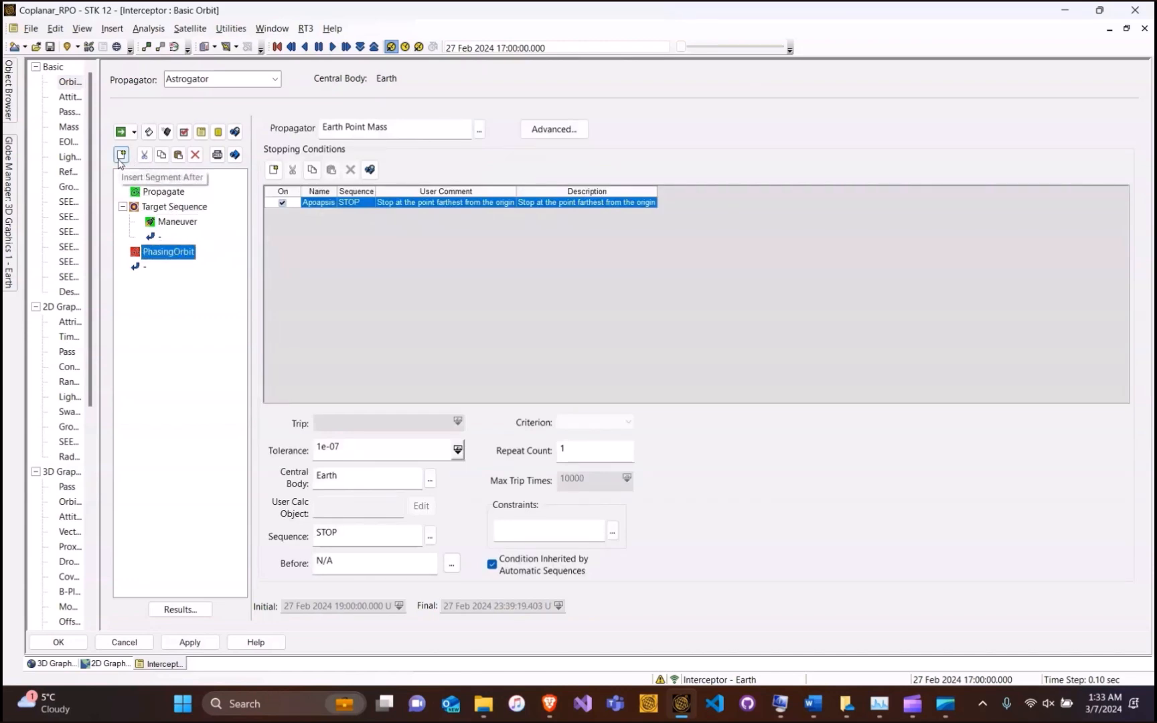
Insert a Maneuver after PhasingOrbit and paste 156.307 m/sec as its Delta-V magnitude
left_click(121, 156)
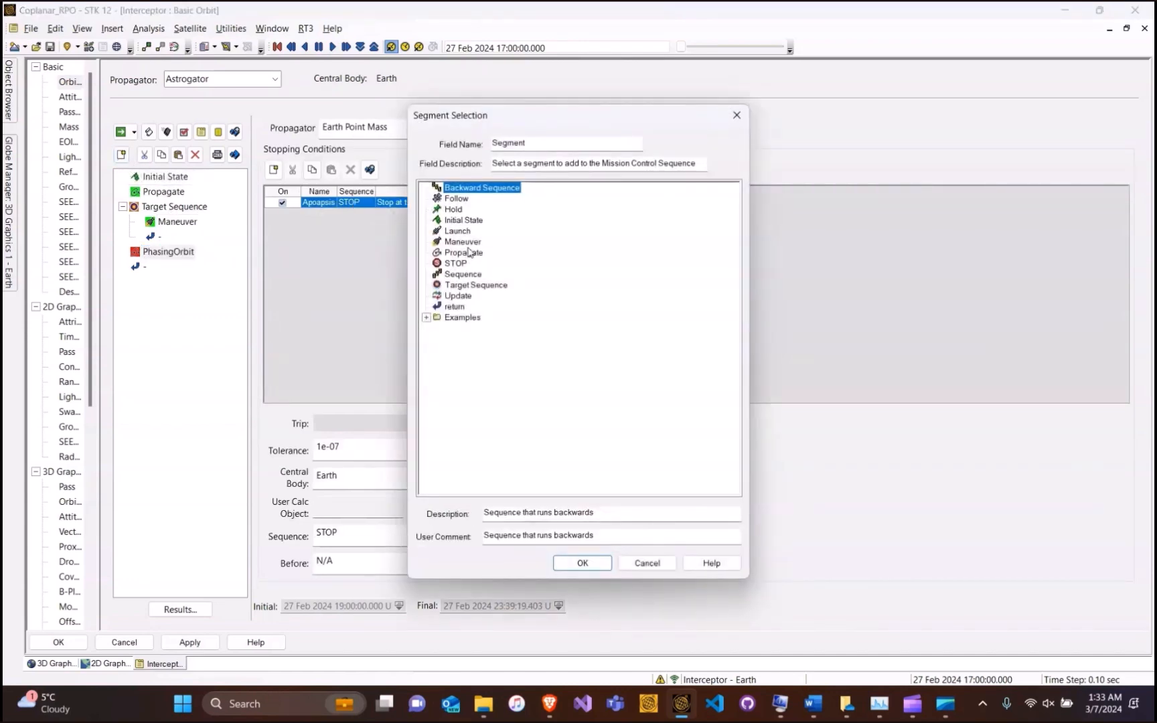
left_click(467, 246)
left_click(589, 563)
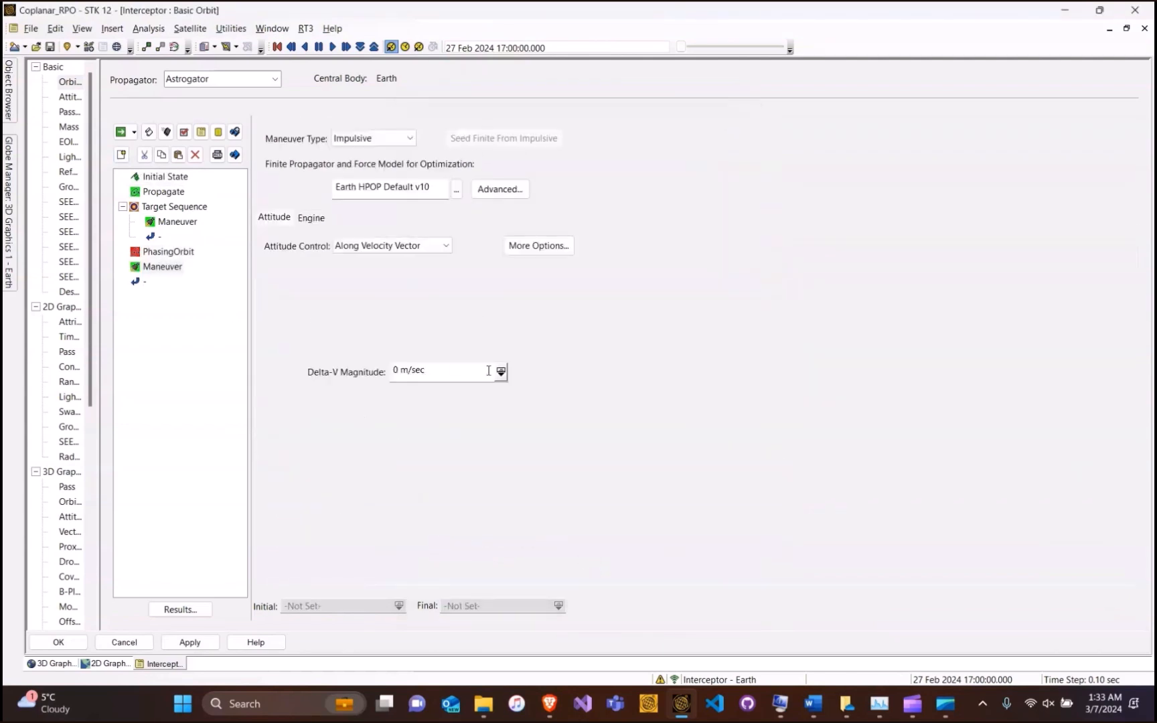
left_click_drag(481, 371, 366, 372)
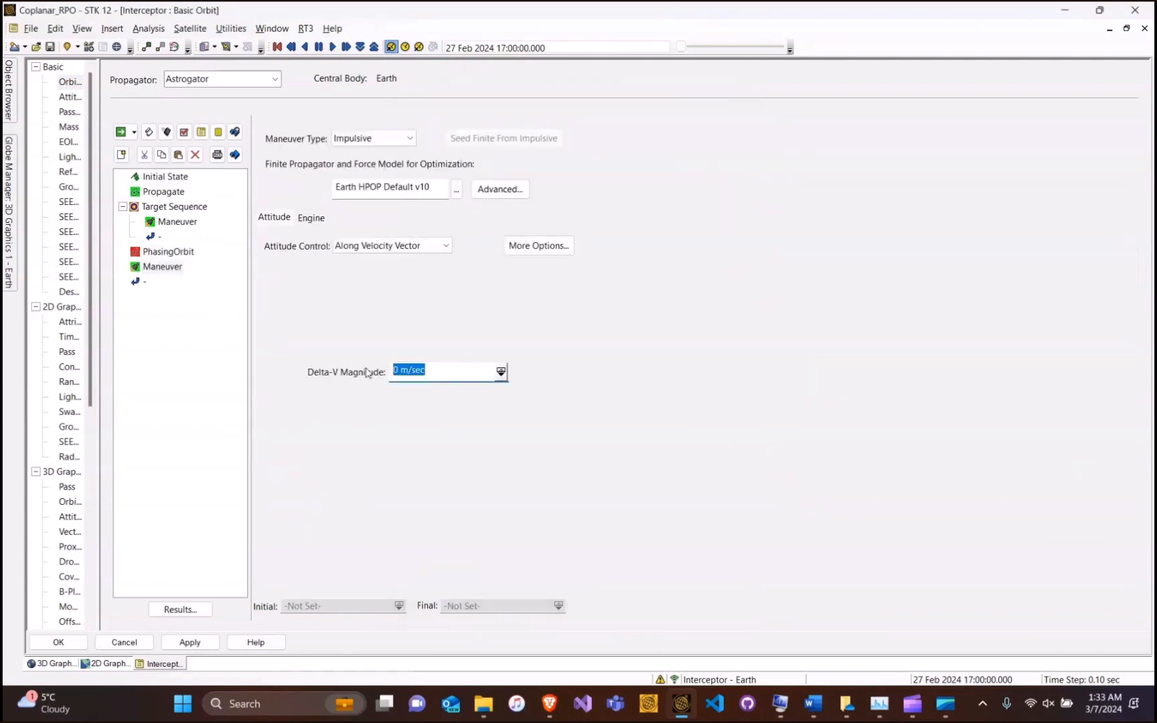
key("ctrl+v")
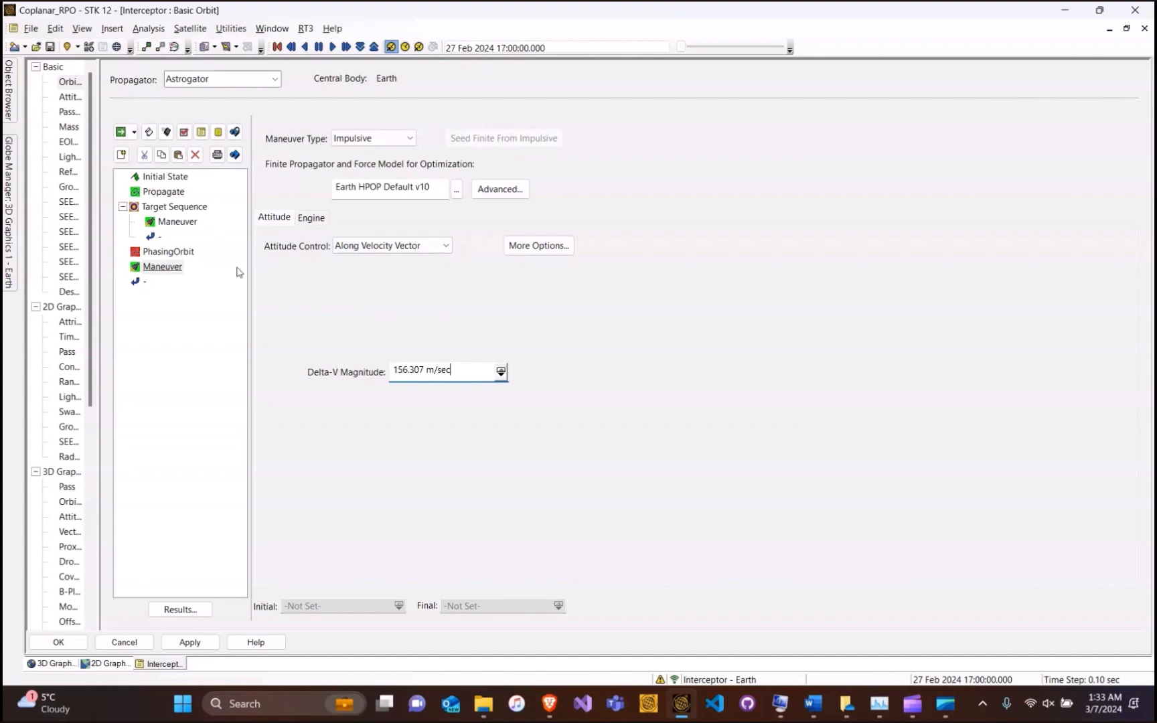
left_click(122, 161)
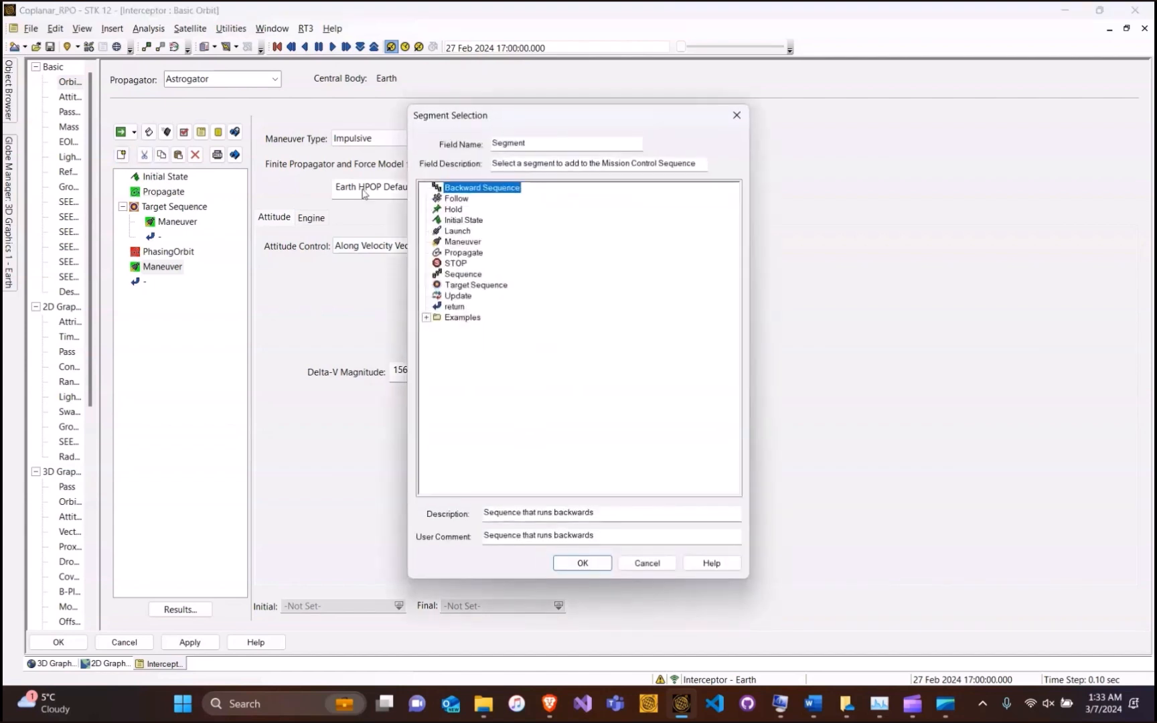
Add a Propagate segment after the second maneuver and name it Prop2New
left_click(464, 253)
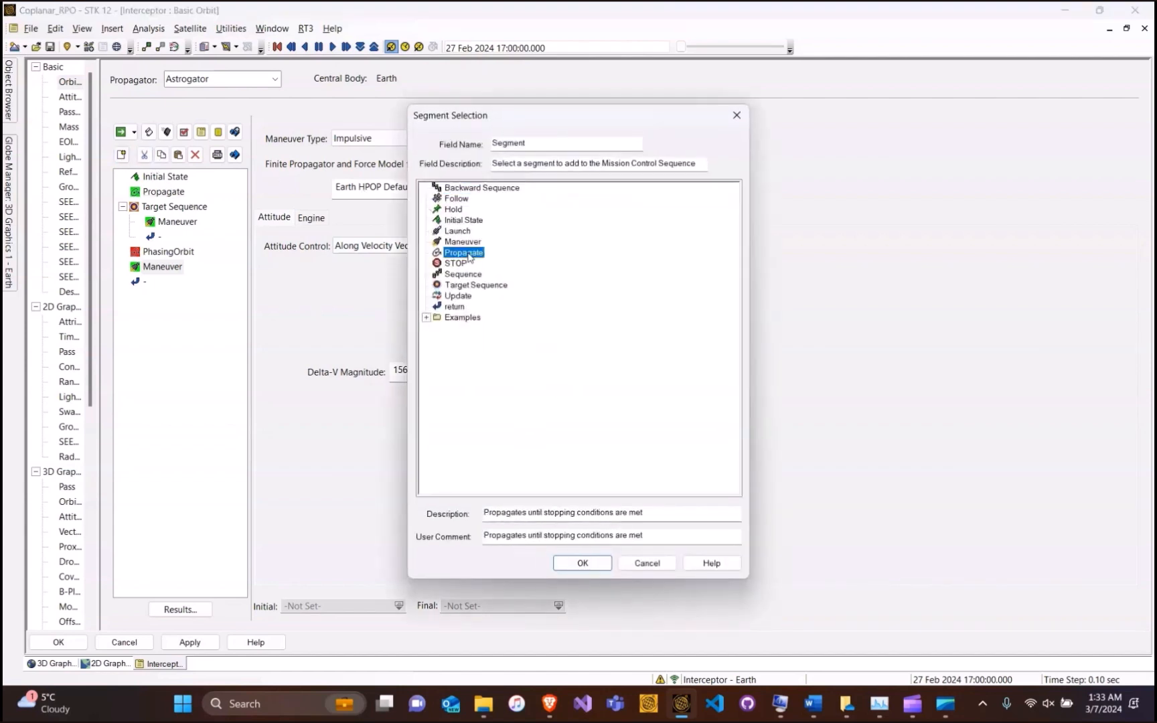
left_click(582, 563)
right_click(155, 284)
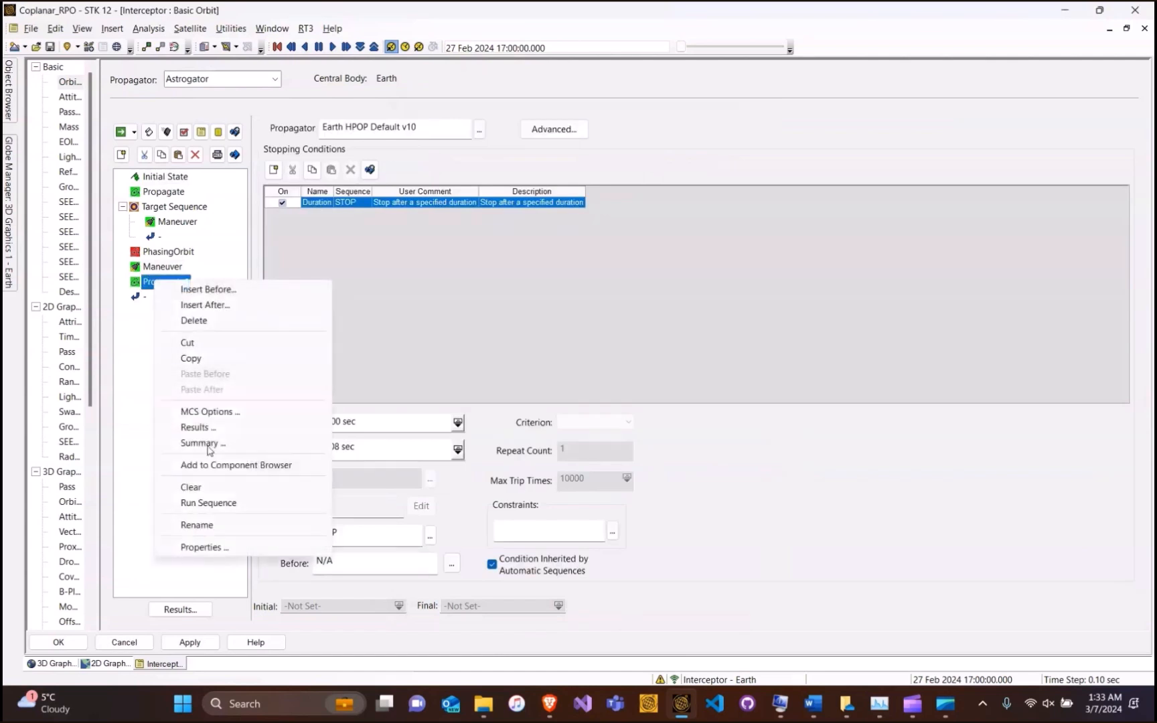
left_click(212, 524)
type("P")
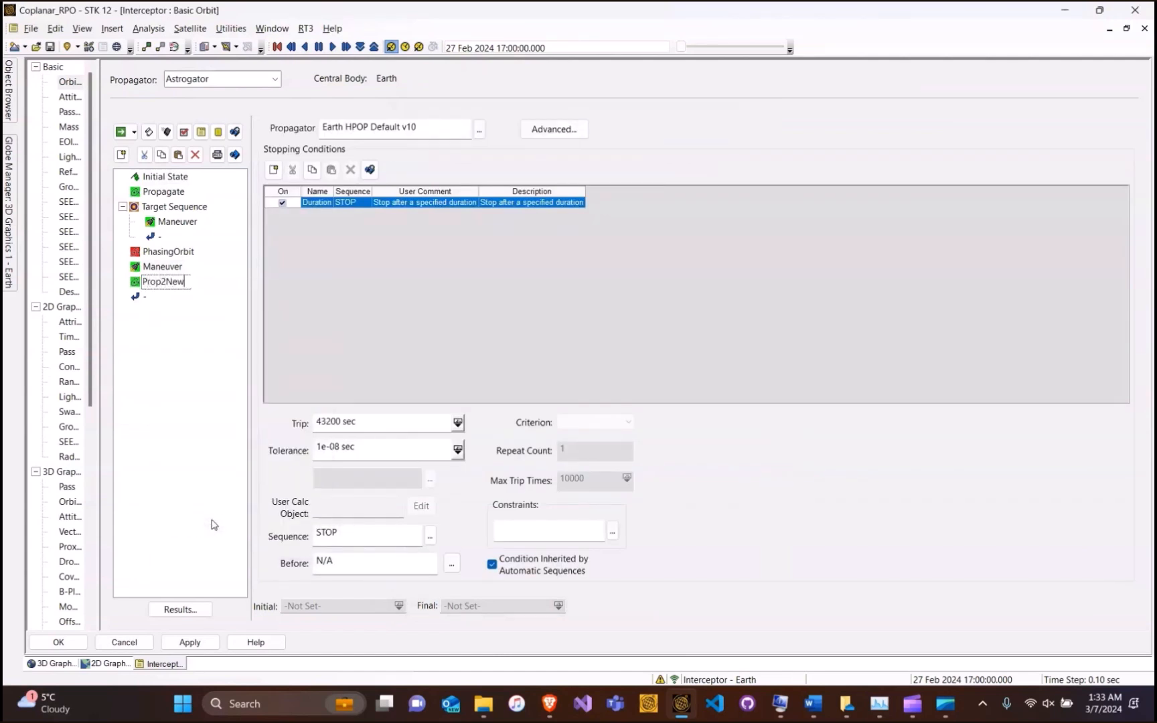
type("rop2New")
Colour Prop2New yellow and run the mission control sequence
double_click(185, 283)
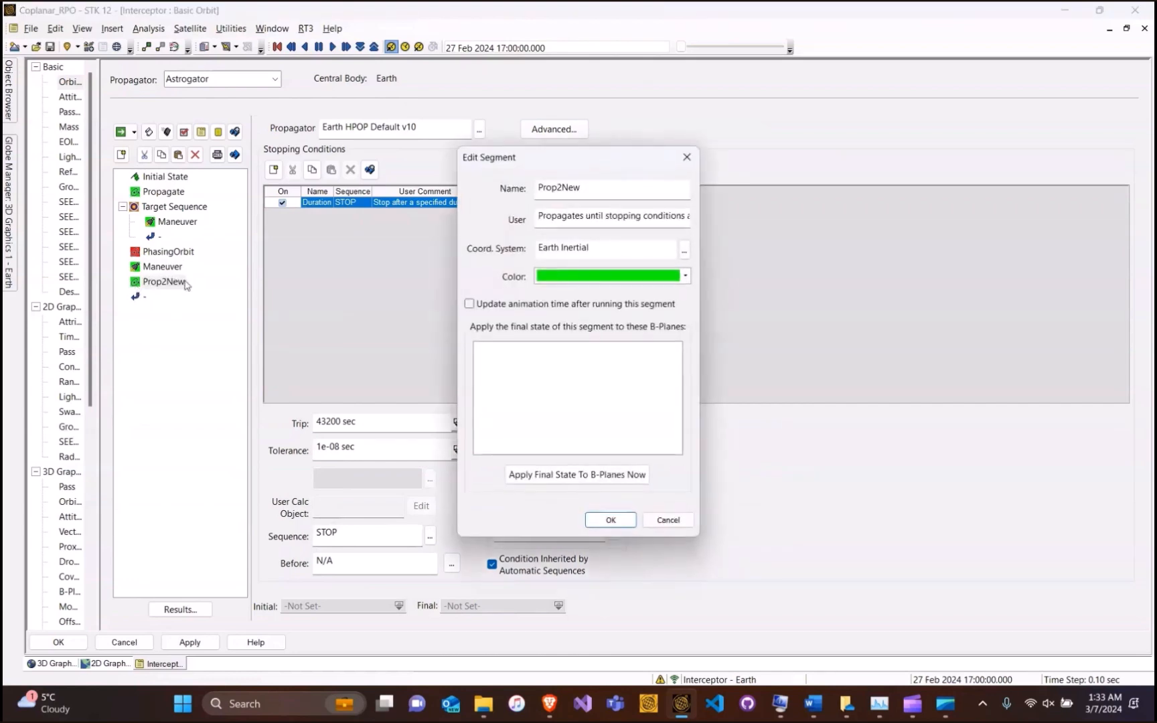
left_click(584, 276)
left_click(593, 316)
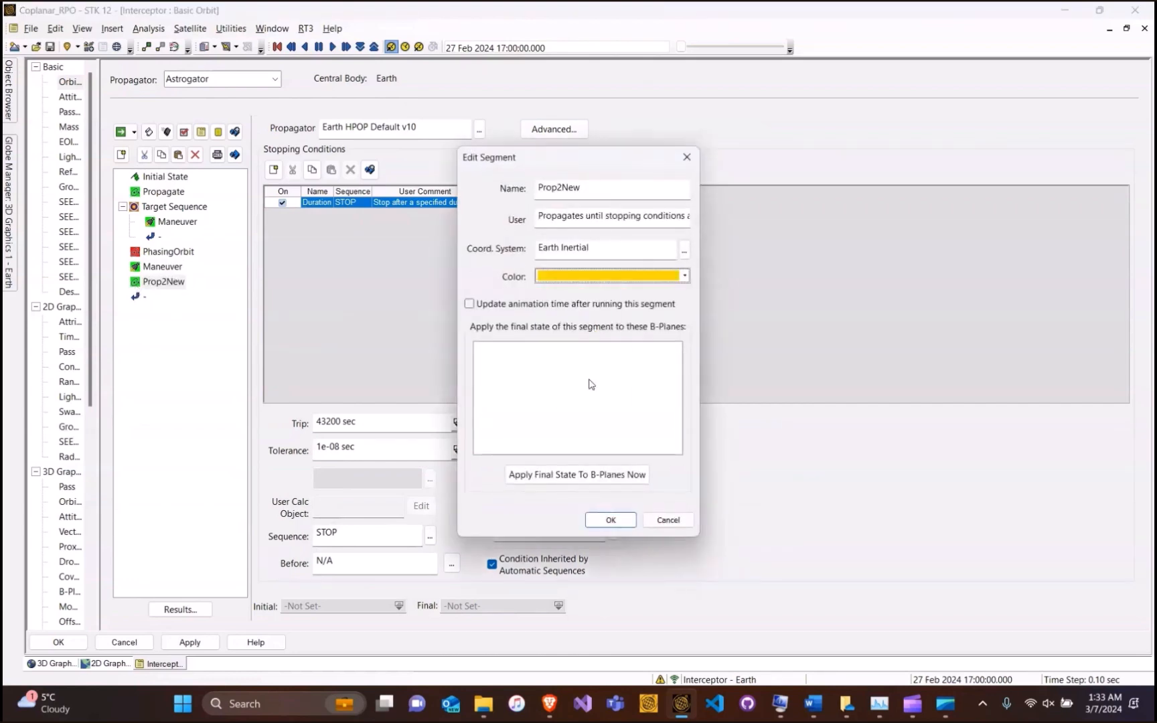
left_click(625, 521)
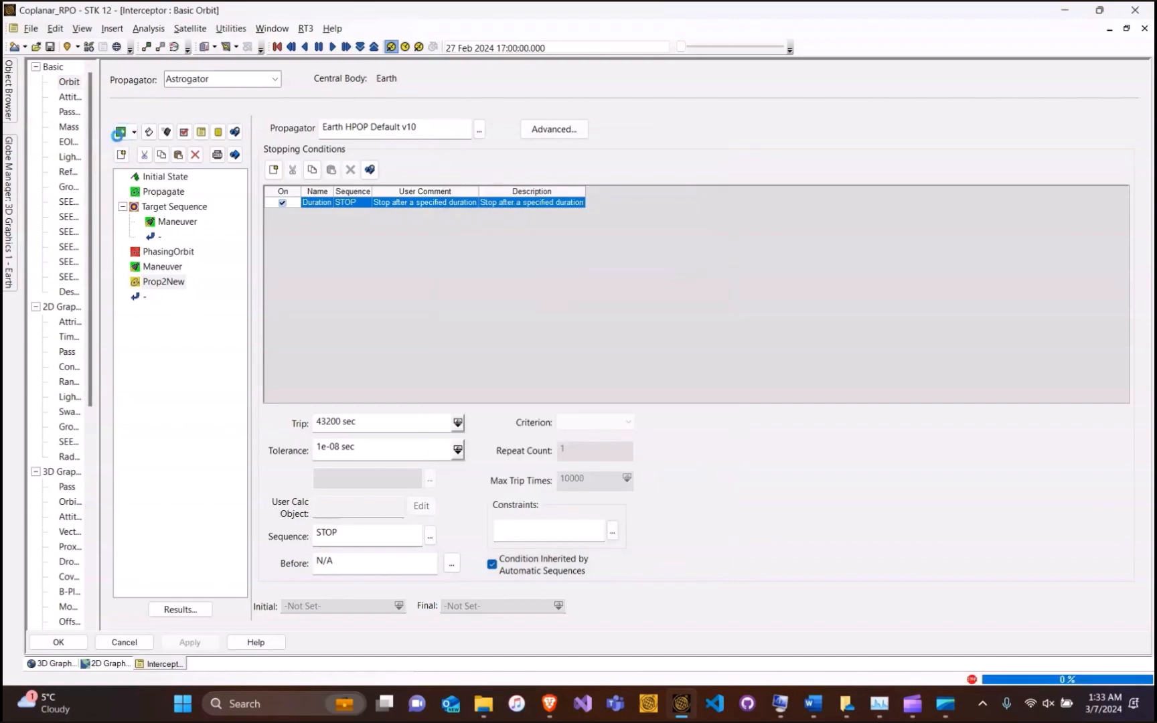
left_click(121, 133)
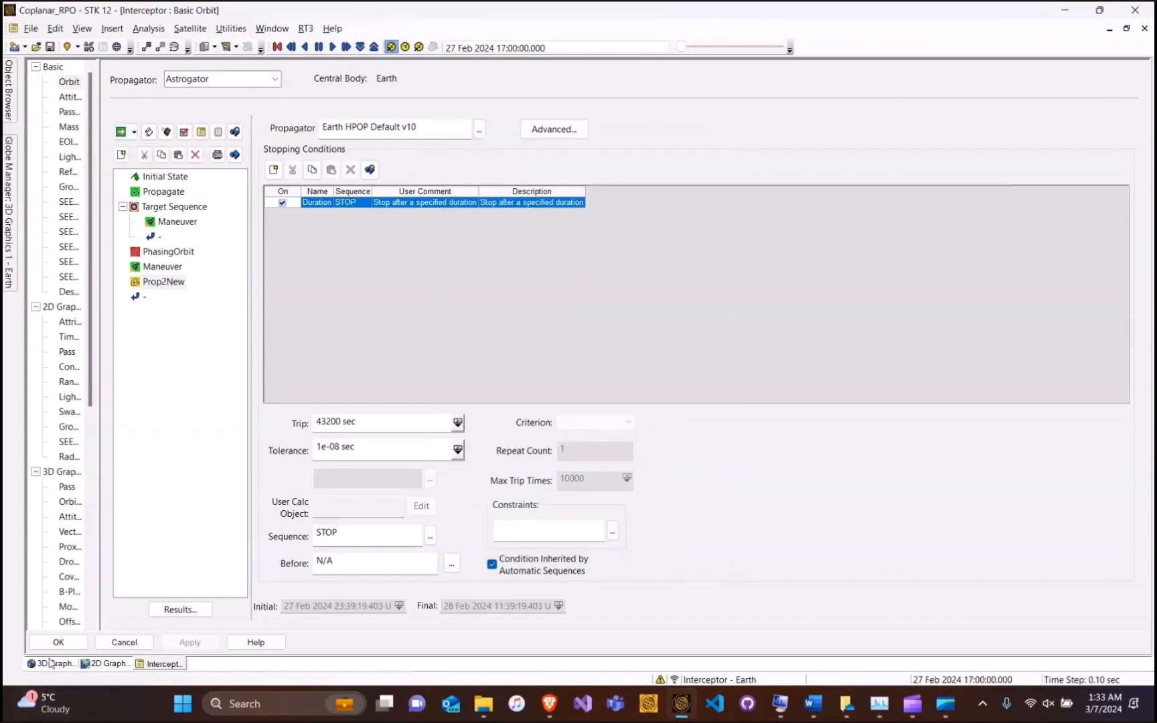
In the 3D graphics view, orbit and zoom out to see the orbit ellipses, then start the animation
left_click(50, 663)
left_click_drag(405, 272, 319, 250)
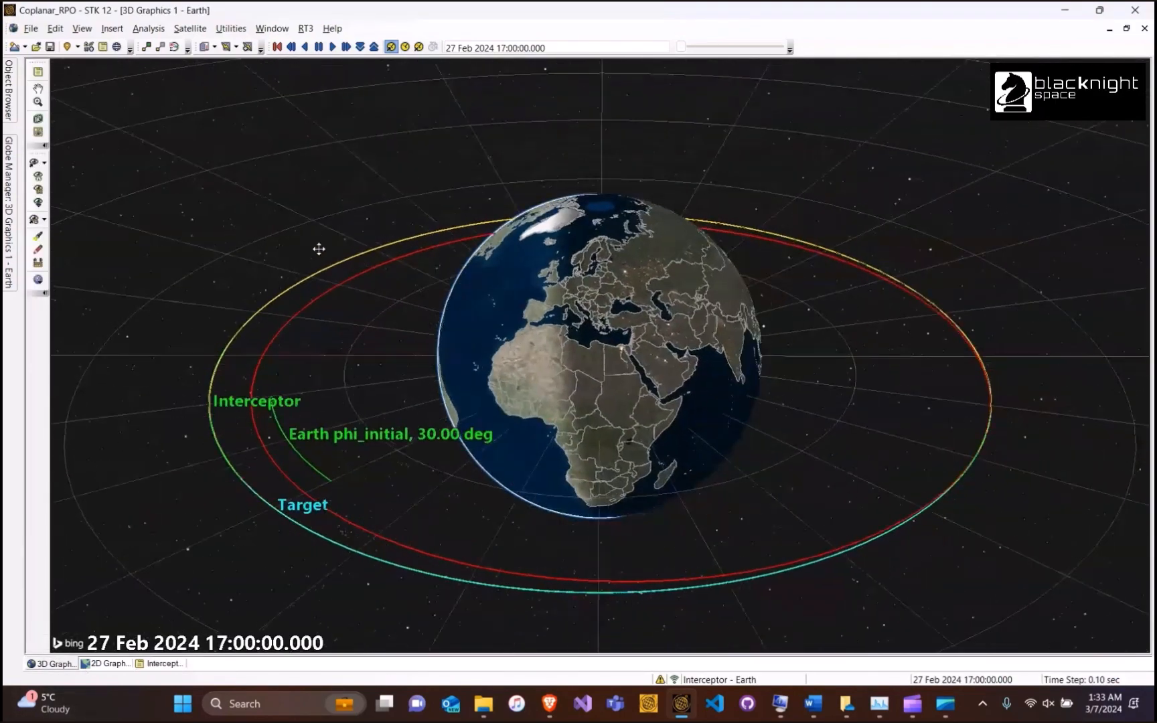
left_click_drag(656, 274, 656, 353)
scroll(634, 305, "down", 2)
scroll(634, 306, "down", 2)
left_click(332, 46)
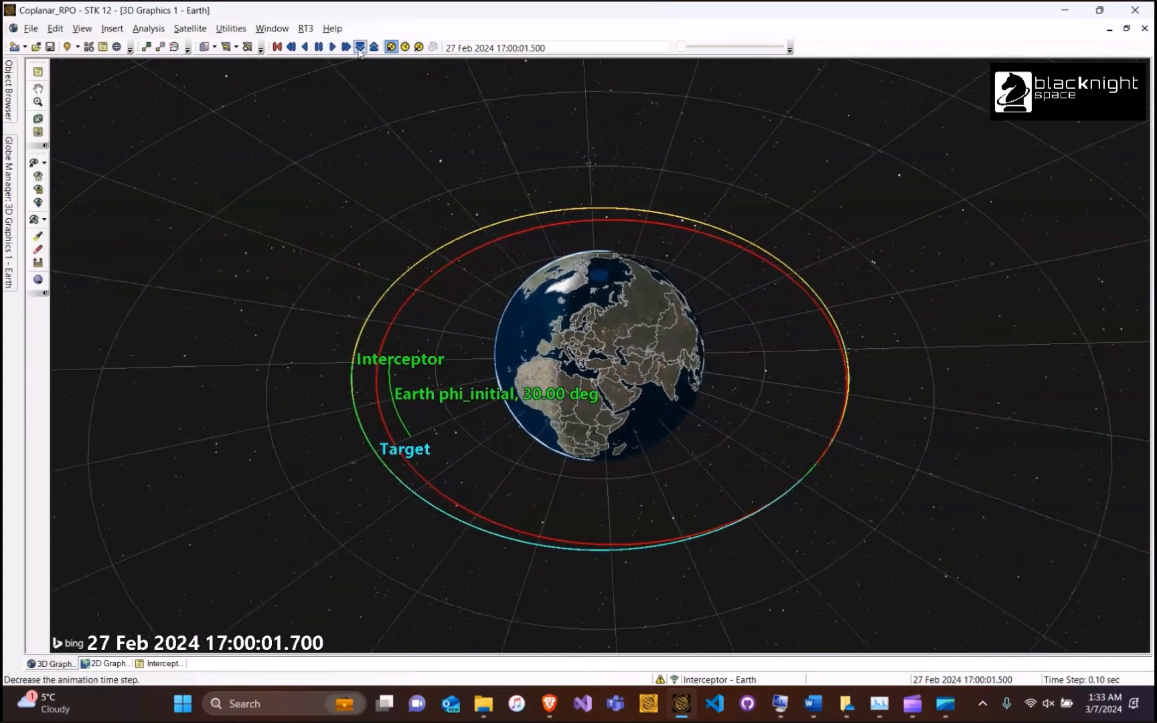
Raise the animation time step up to 180 sec, settle on 60 sec, then pause
left_click(373, 46)
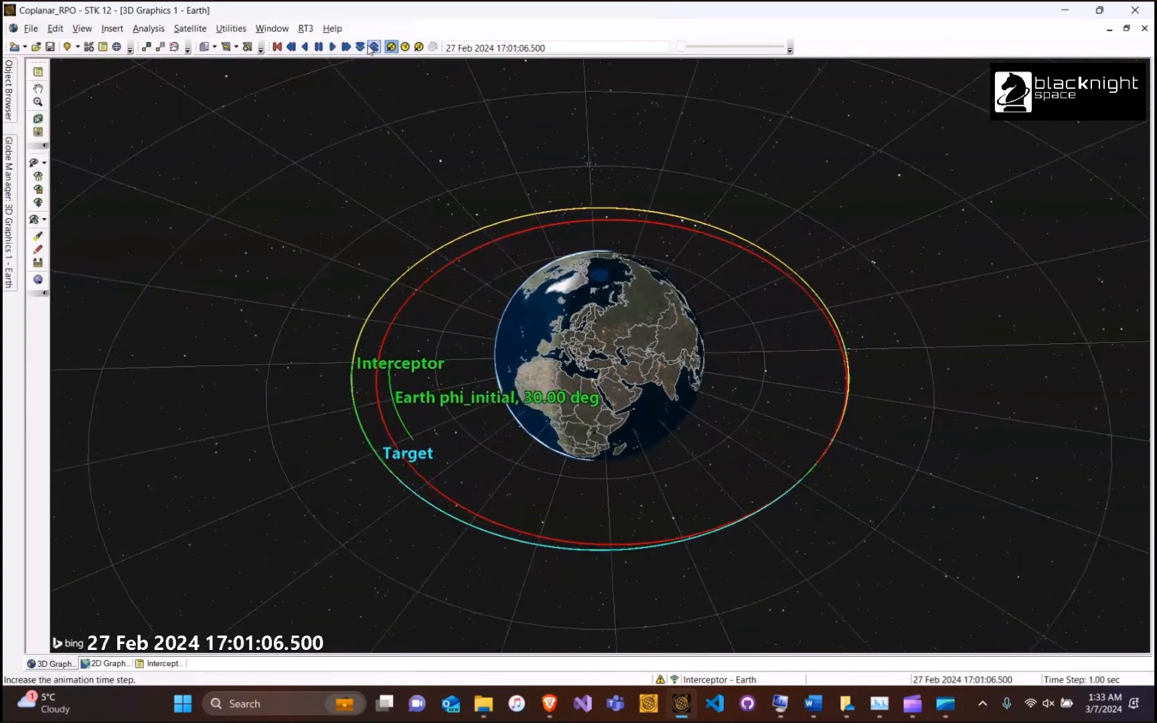
left_click(374, 46)
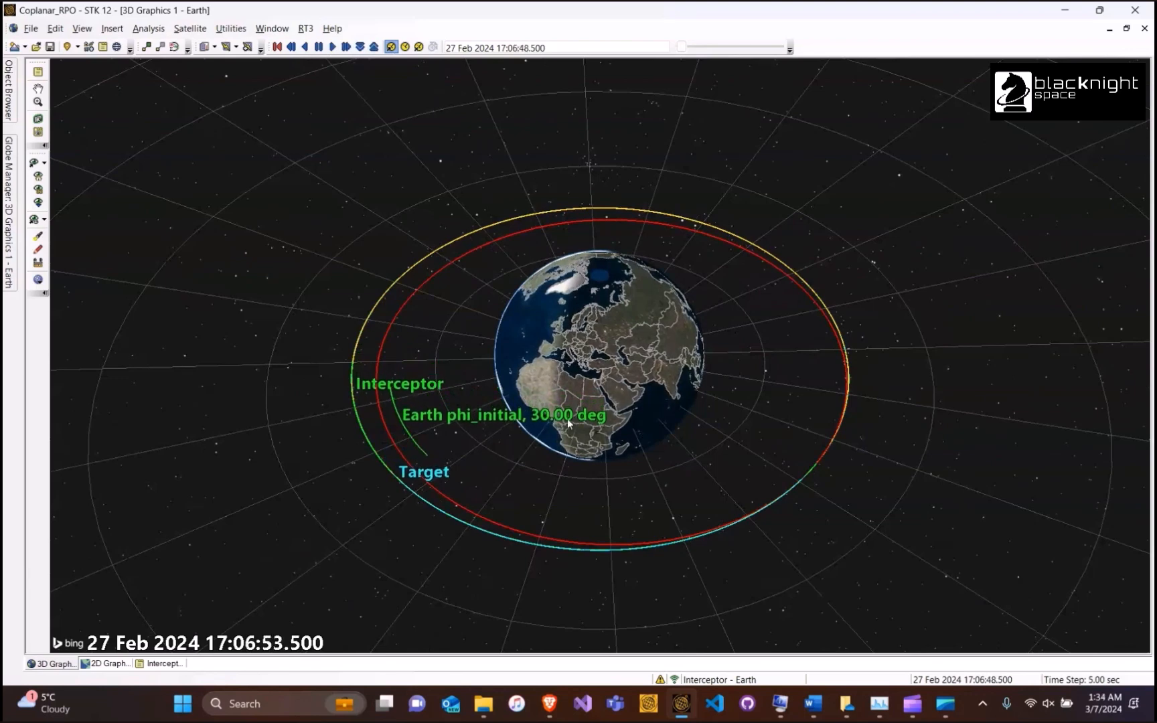
left_click(374, 46)
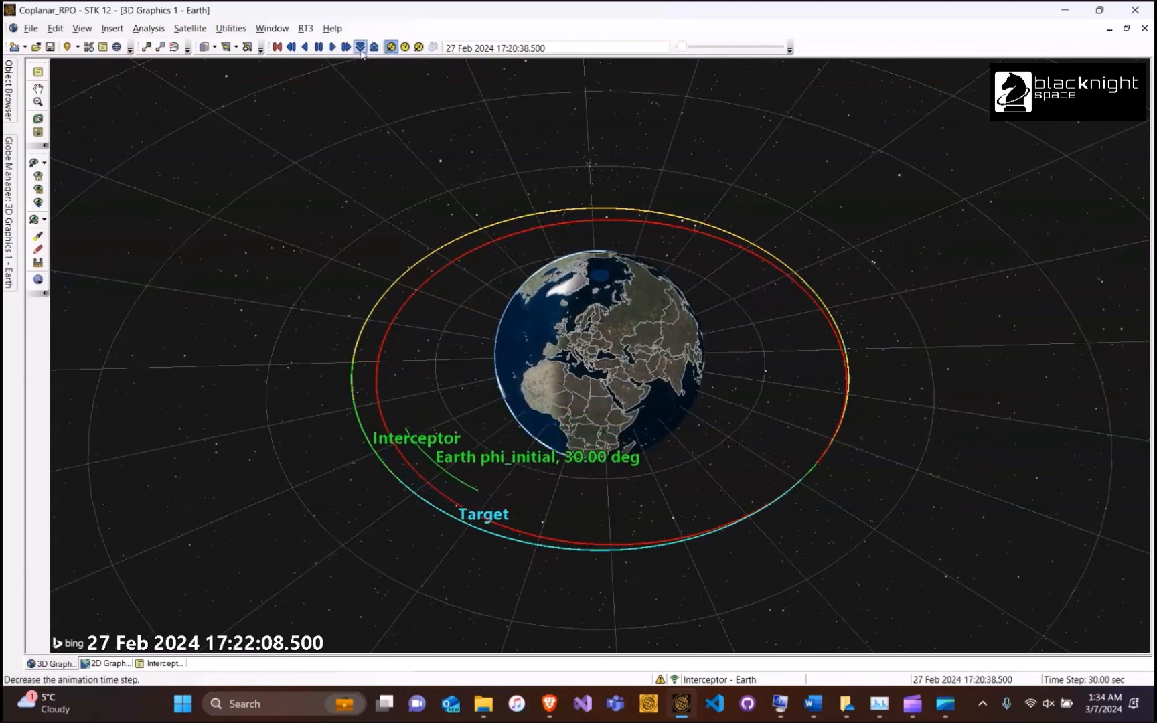
left_click(378, 47)
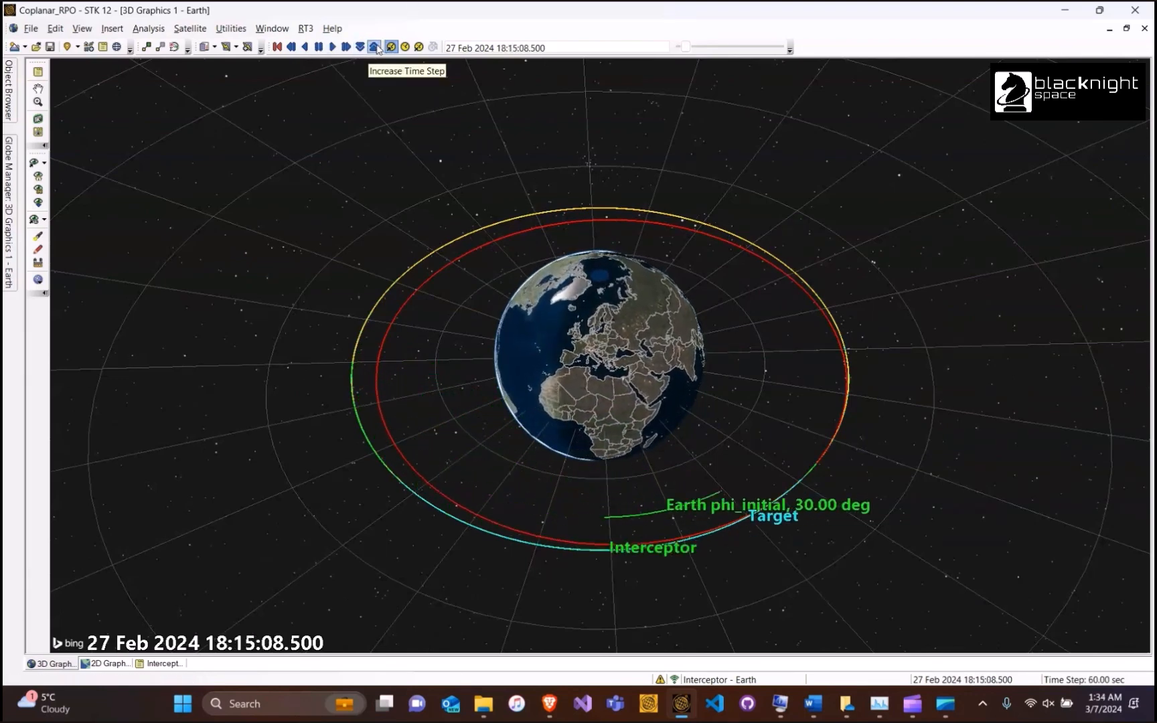
left_click(376, 47)
left_click(360, 46)
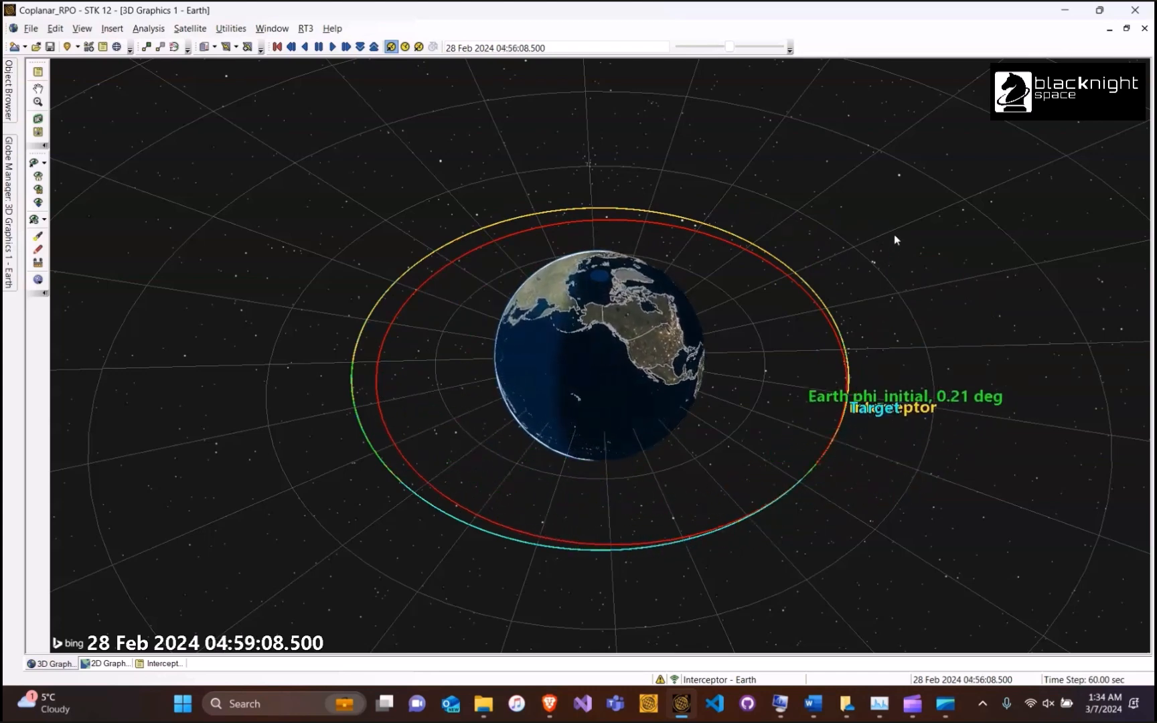
left_click(319, 46)
Switch Prop2New's propagator to Earth Point Mass and return to the 3D graphics view
left_click(176, 663)
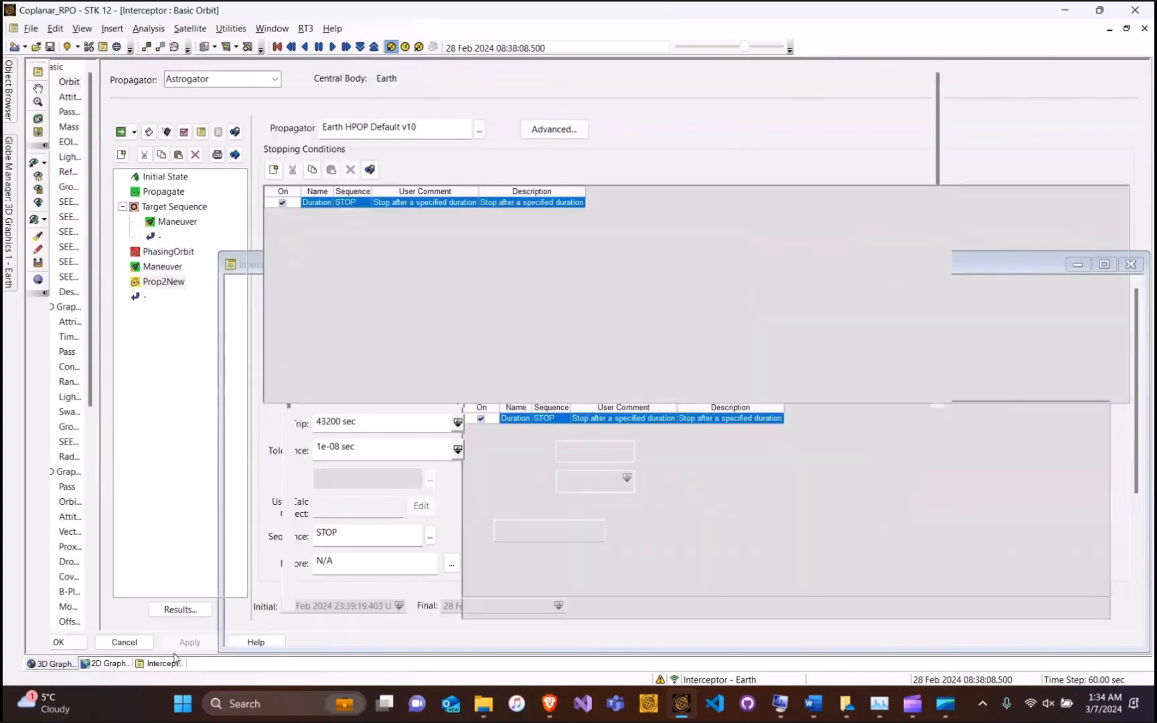
left_click(479, 131)
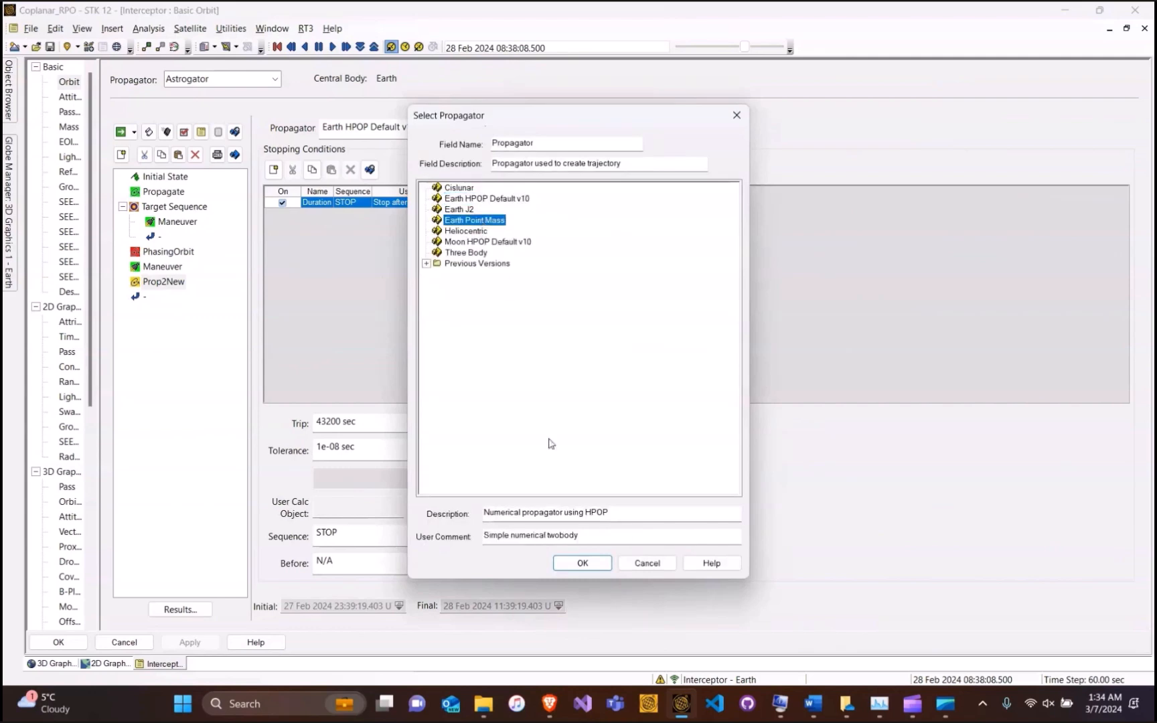
left_click(599, 570)
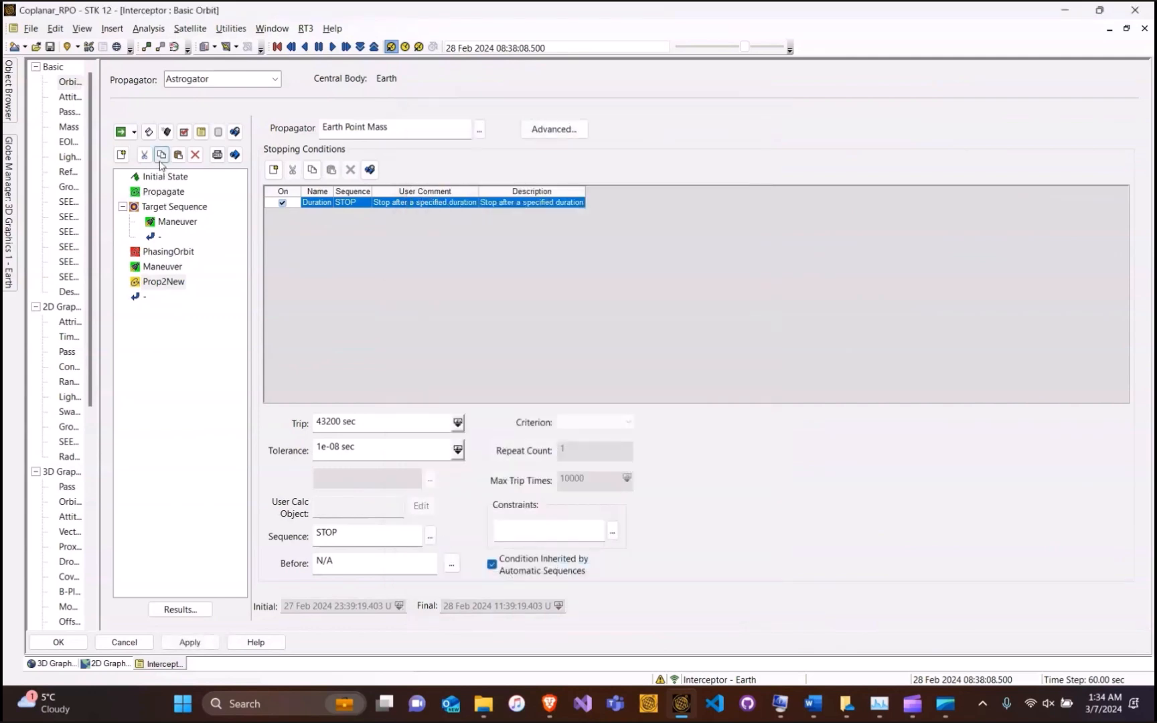
left_click(55, 662)
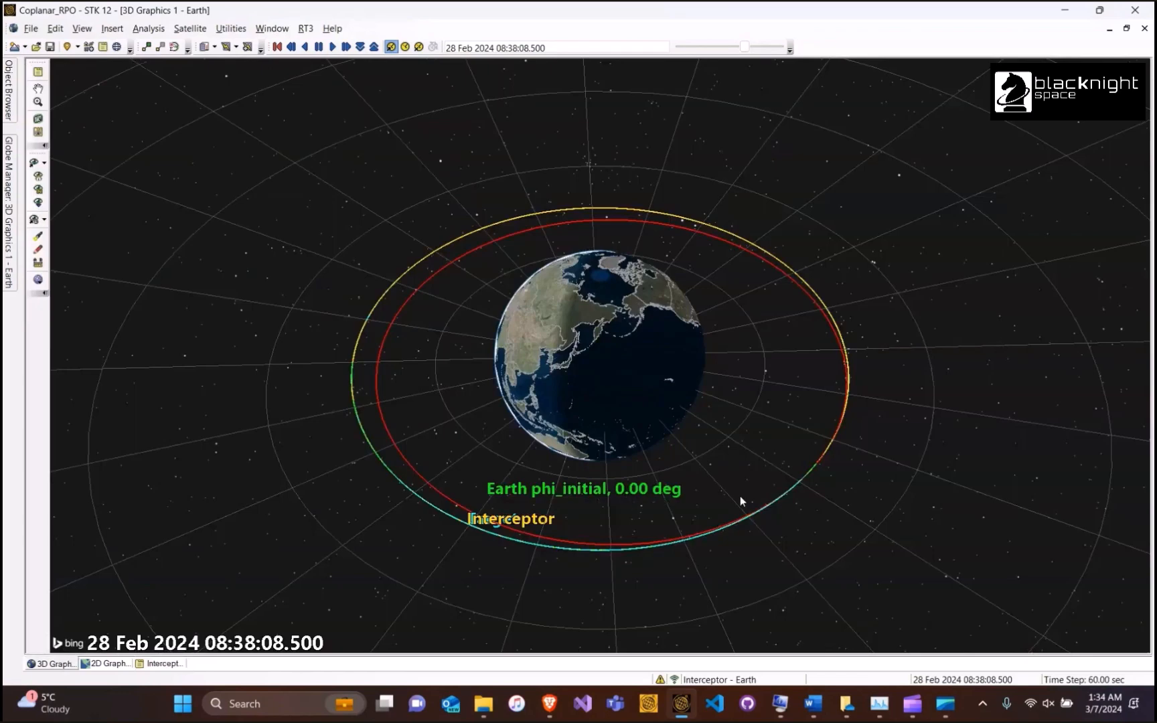